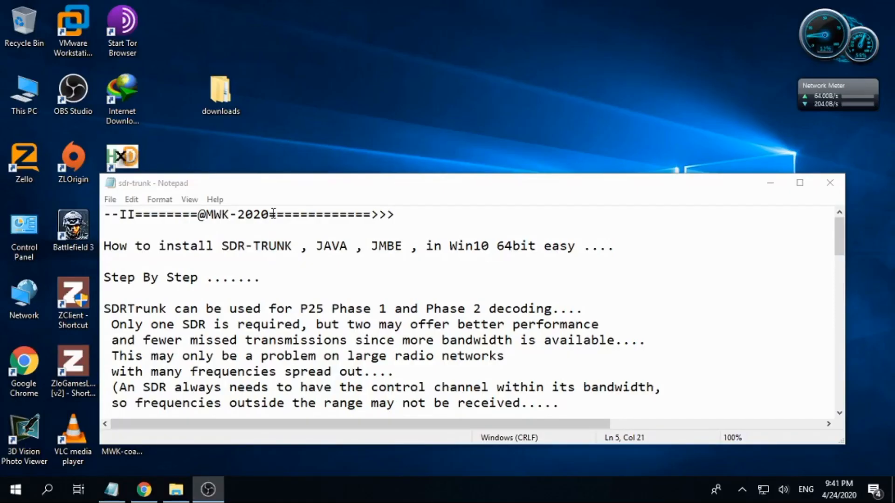
Read the introduction in the sdr-trunk notes, covering P25 Phase 1 and 2 decoding and how many SDRs are needed
drag(104, 246, 625, 246)
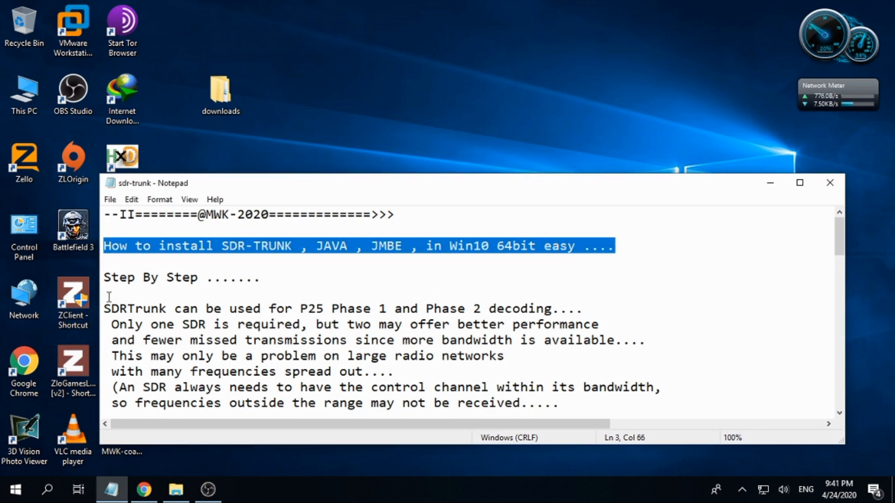
drag(103, 278, 262, 277)
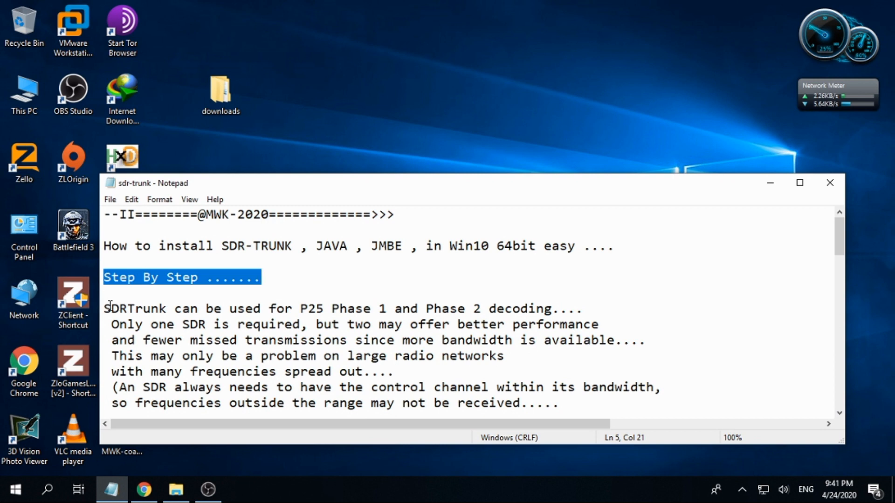
drag(103, 308, 584, 309)
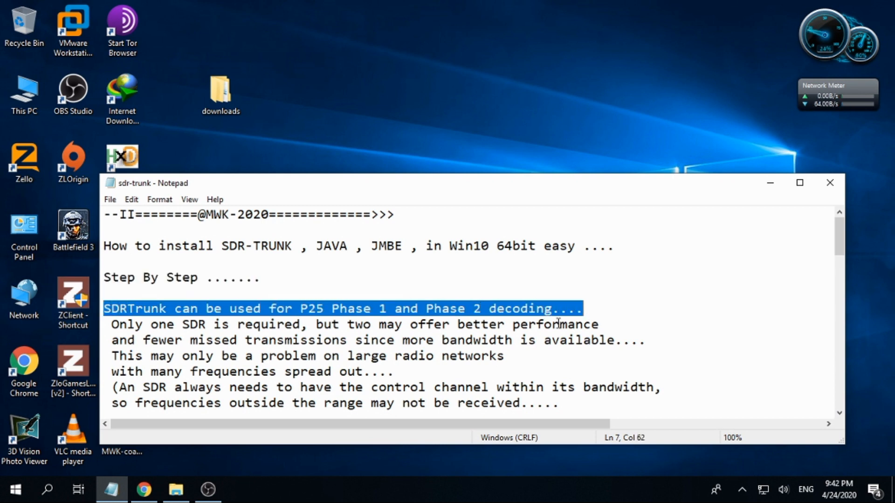
drag(115, 324, 617, 323)
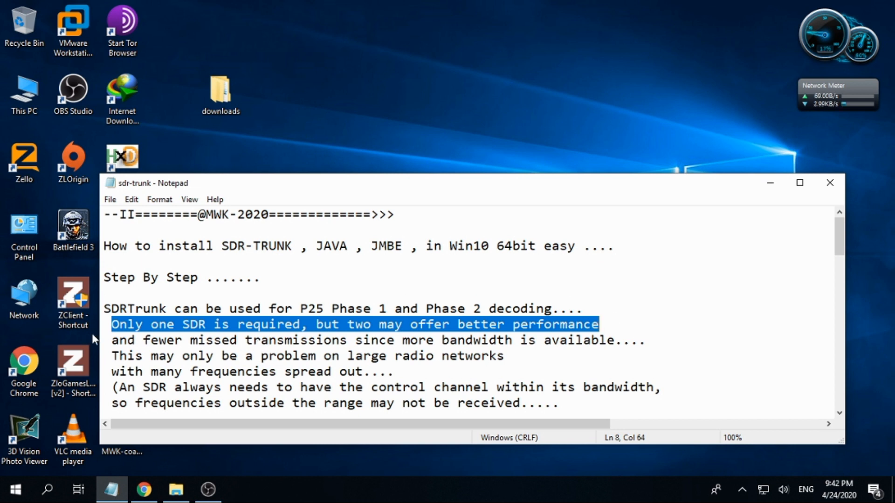
drag(110, 340, 677, 349)
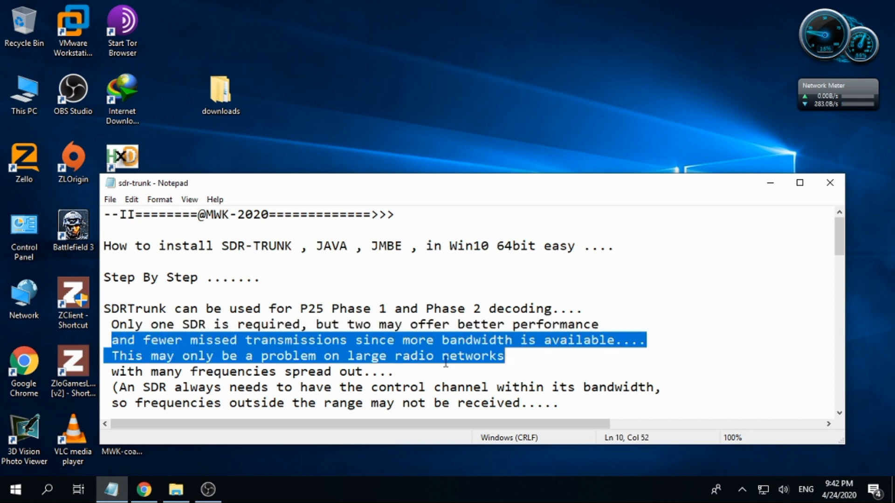
drag(111, 372, 417, 381)
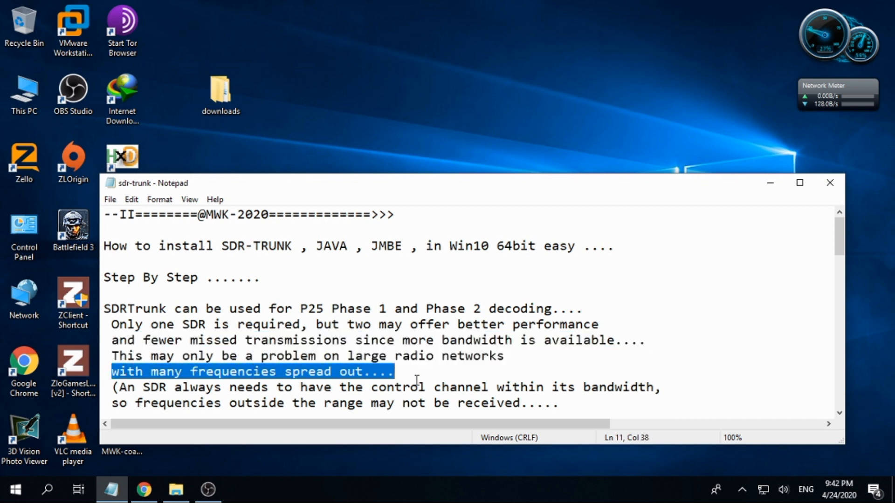
drag(111, 387, 674, 391)
drag(110, 403, 601, 409)
click(601, 409)
Review the GitHub address and the SDRTrunk Version 0.4.0 download and unzip instructions further down the notes
scroll(583, 388, down, 4)
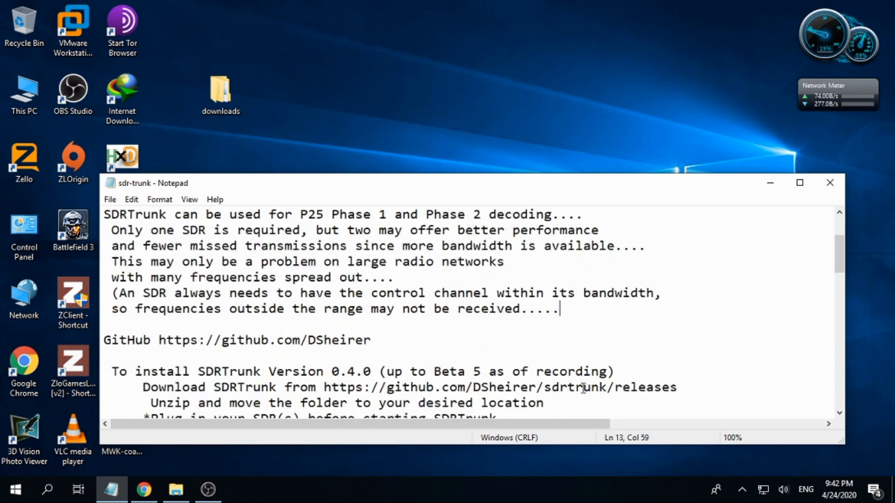
scroll(229, 253, up, 1)
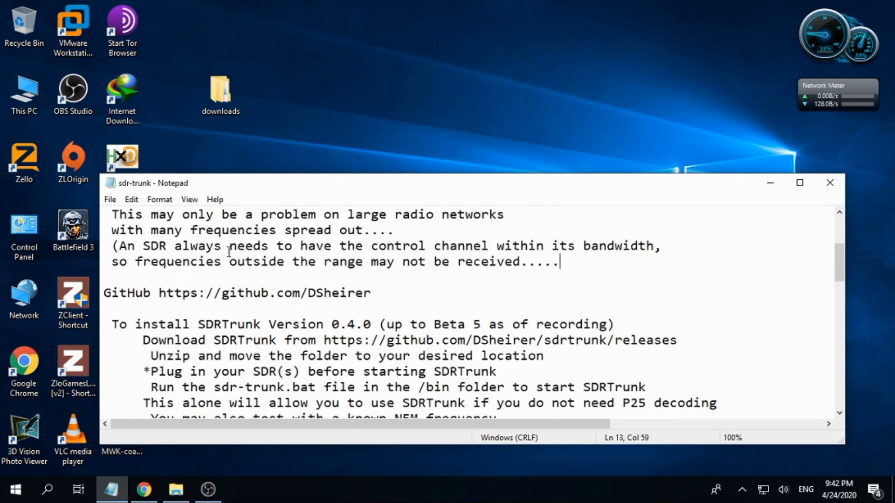
drag(105, 293, 418, 296)
drag(111, 324, 635, 328)
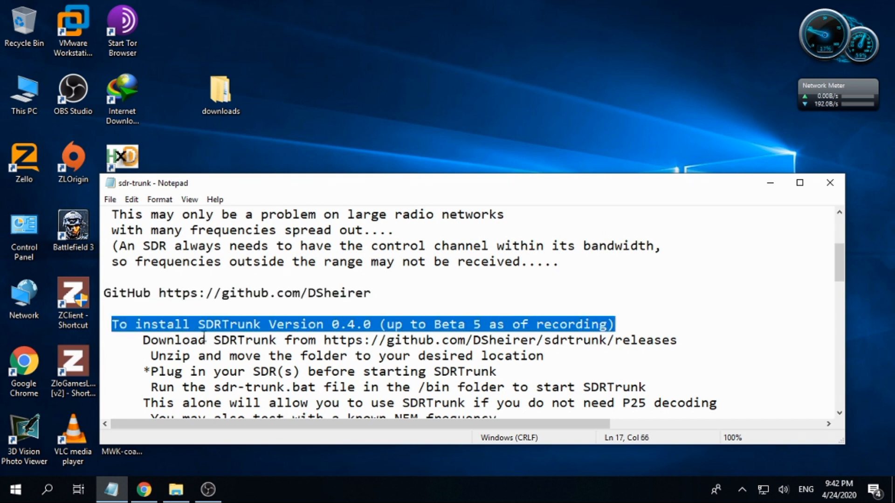
drag(142, 337, 207, 321)
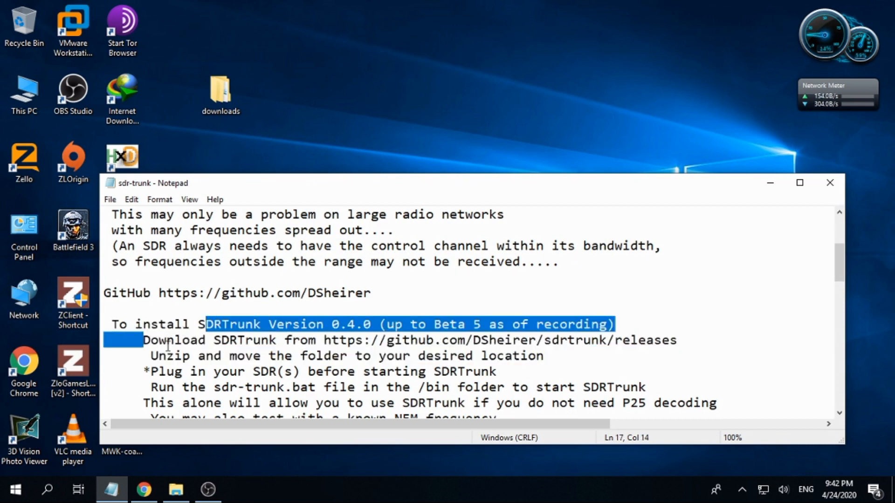
drag(152, 355, 568, 354)
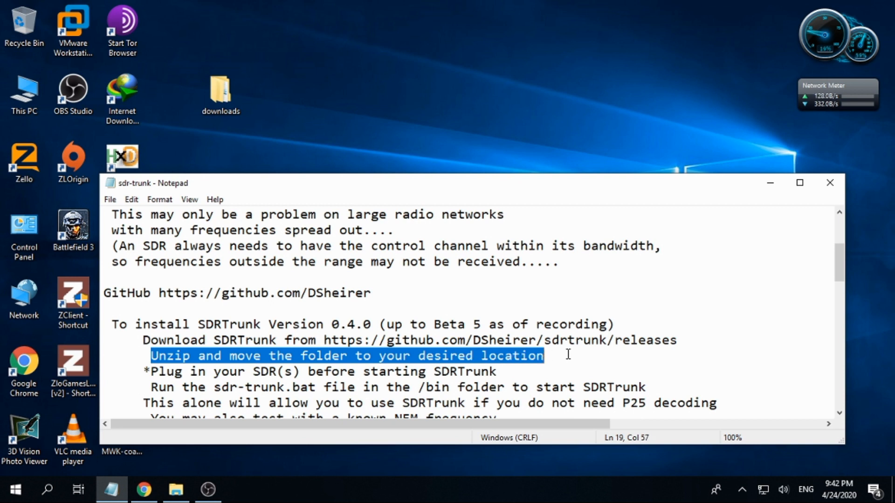
click(328, 340)
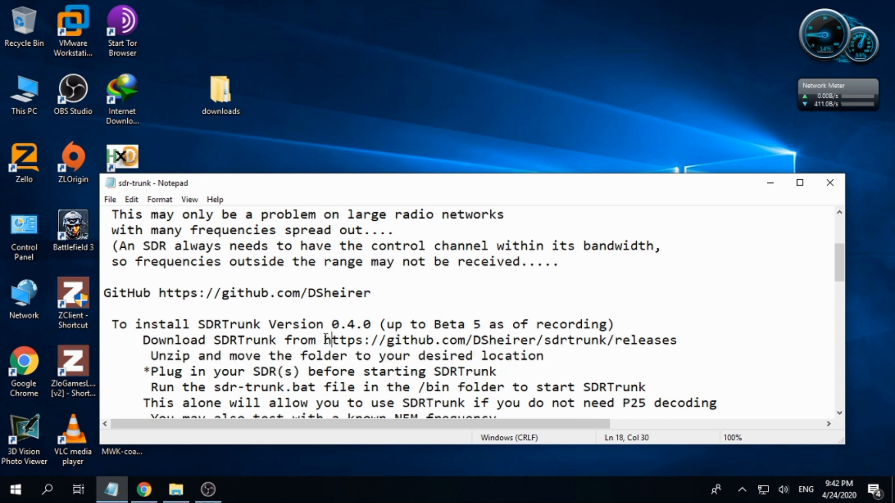
drag(322, 340, 687, 344)
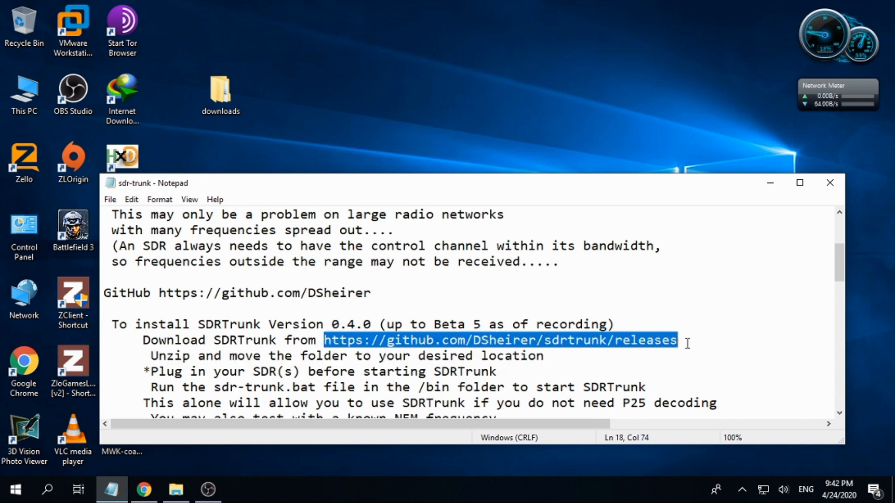
right_click(487, 337)
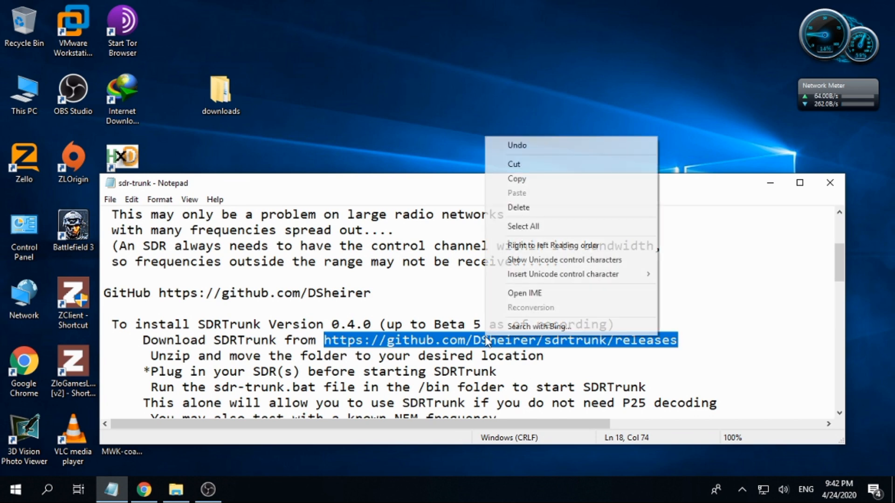
click(537, 185)
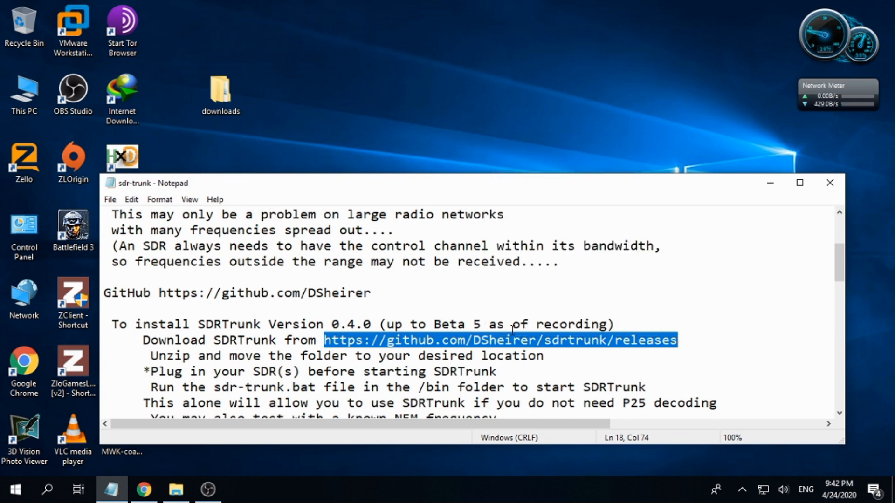
click(541, 306)
Switch to Chrome and examine the requirements and downloadable assets of Version 0.4.0 (final) on the sdrtrunk releases page
click(144, 488)
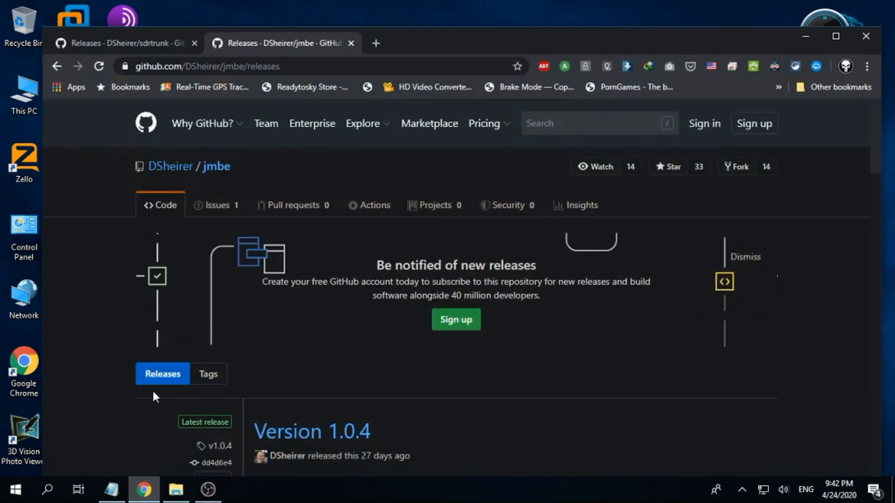
click(164, 47)
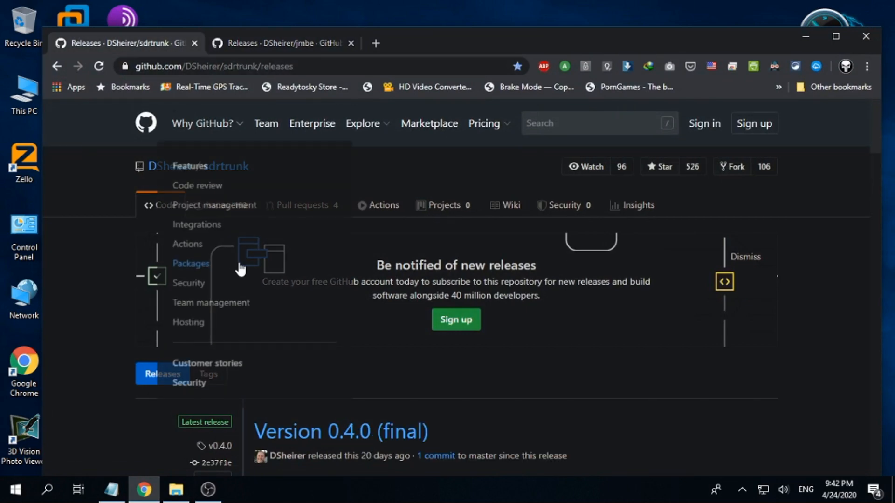
scroll(338, 229, down, 4)
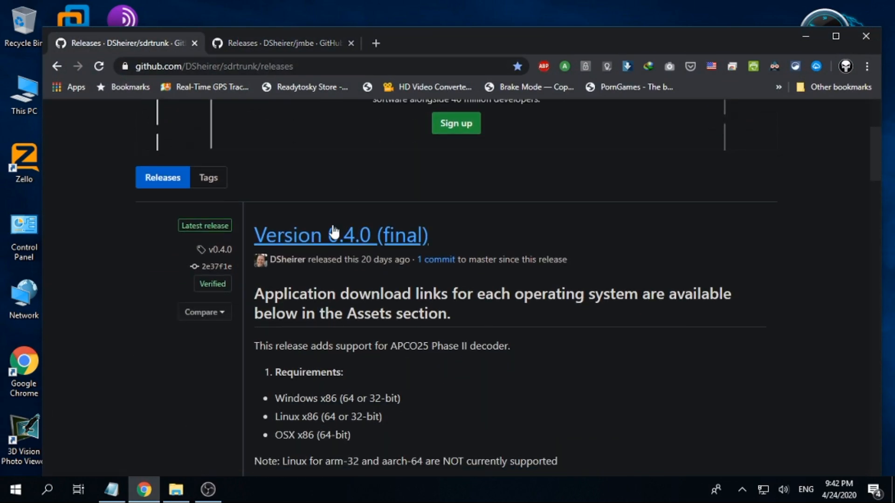
scroll(298, 233, up, 4)
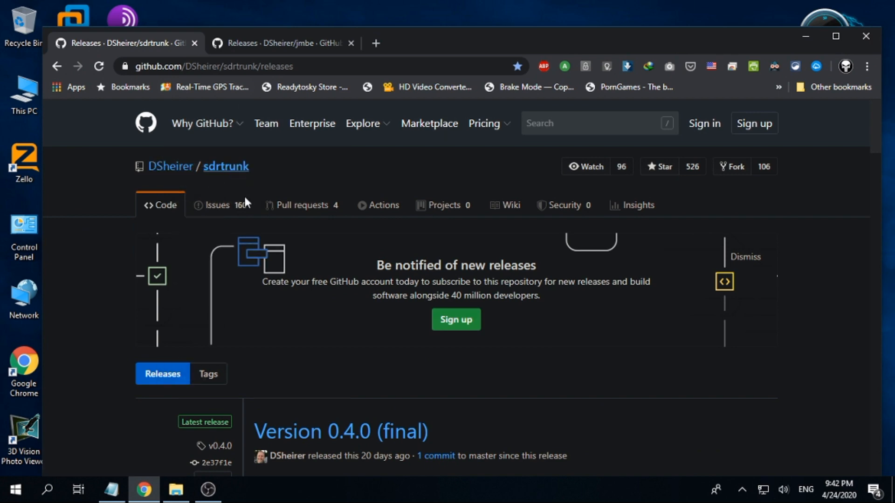
scroll(399, 277, down, 4)
scroll(352, 321, down, 3)
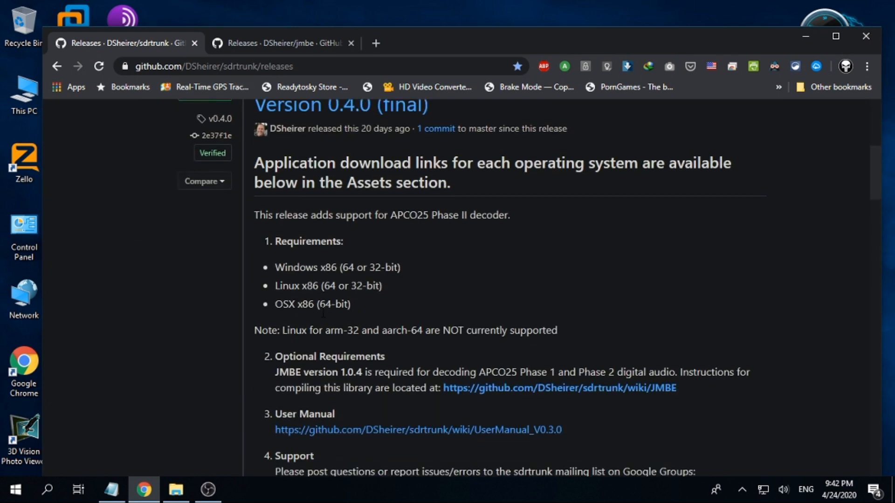
scroll(340, 317, down, 1)
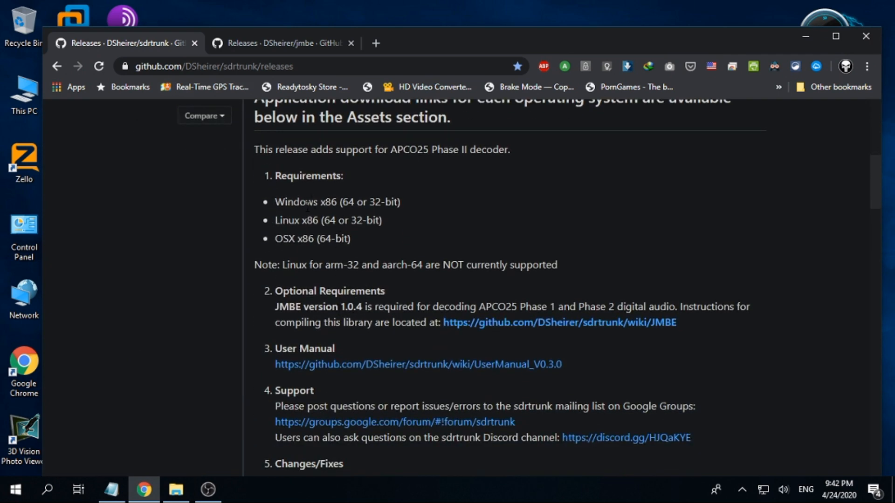
scroll(347, 238, down, 5)
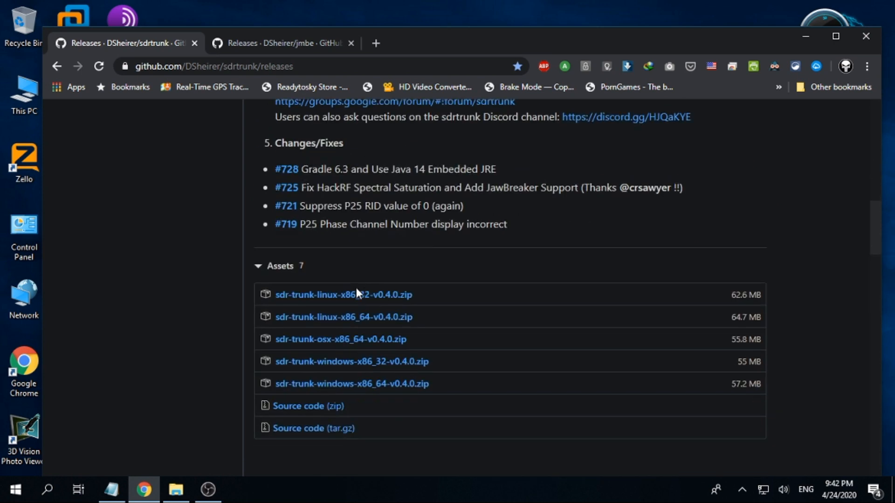
scroll(452, 278, down, 1)
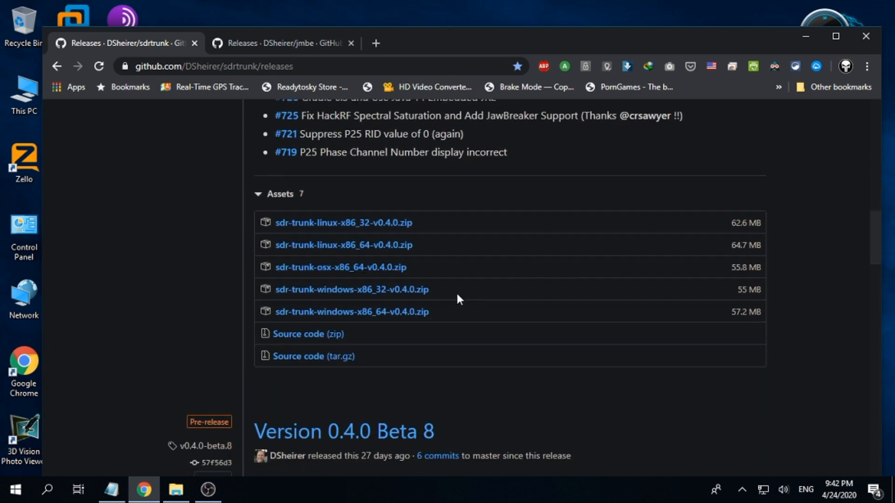
click(350, 313)
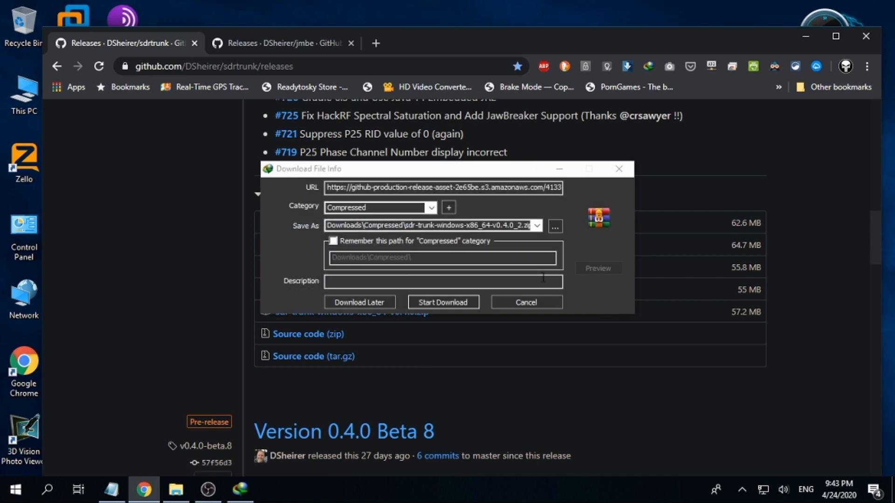
click(530, 302)
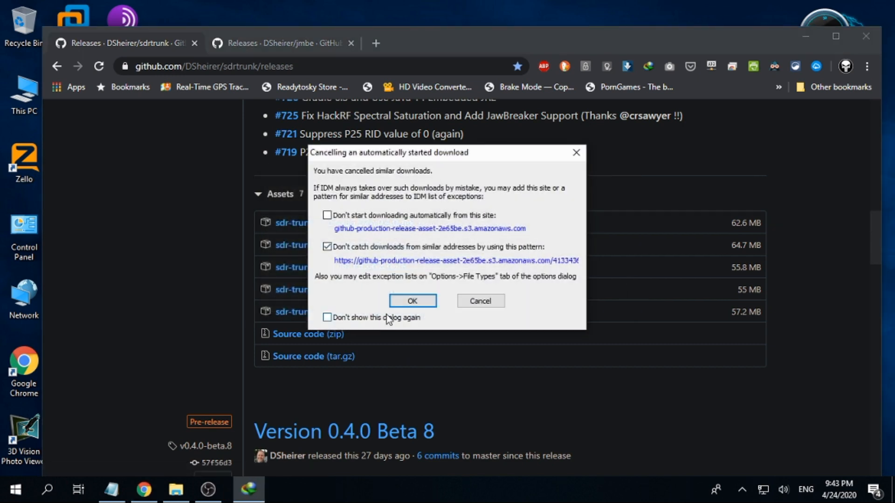
click(479, 300)
scroll(494, 369, up, 7)
scroll(494, 368, up, 5)
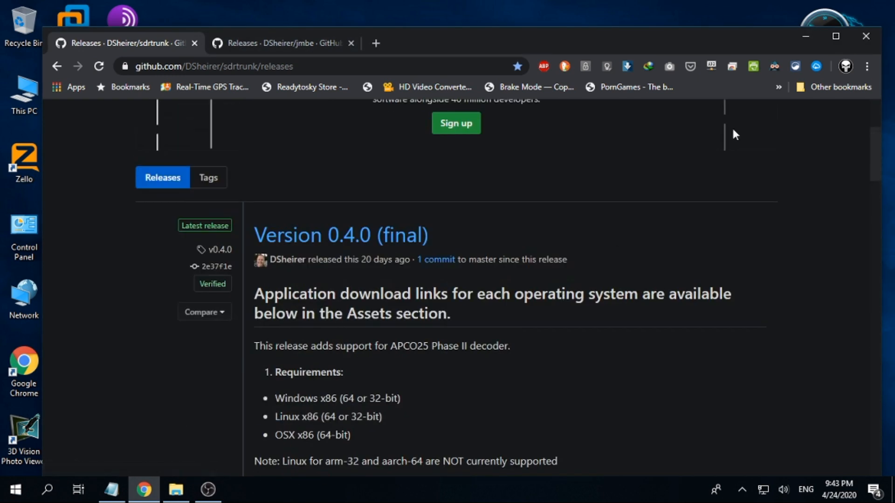
Return to the Notepad notes and review the instruction to unzip and move the folder, then clear the desktop
click(807, 36)
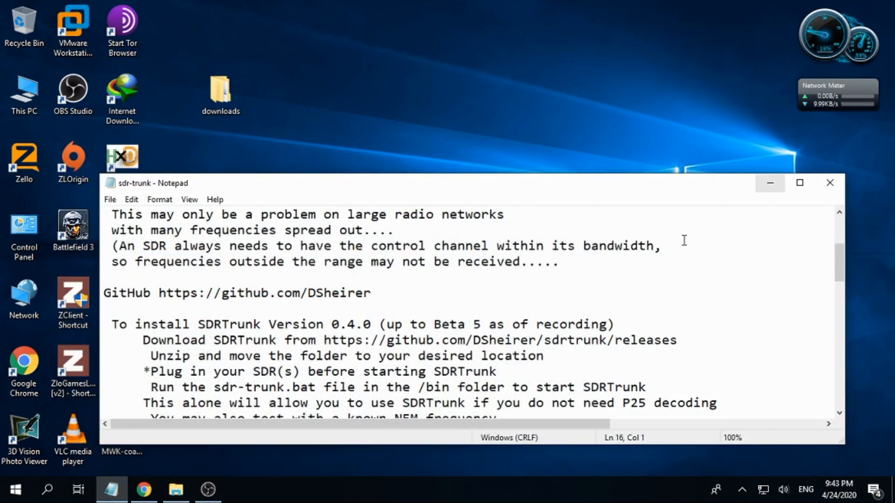
drag(149, 357, 545, 357)
click(771, 184)
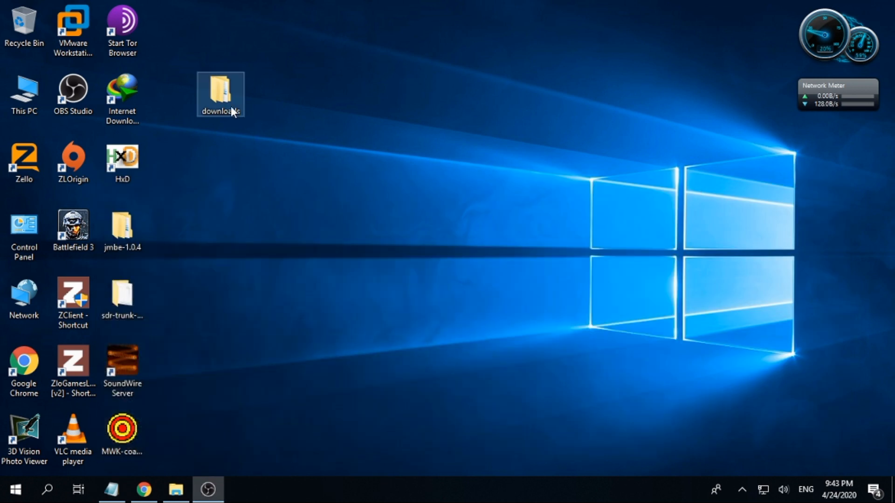
Extract the sdr-trunk-windows-x86_64-v0.4.0 archive in the desktop's downloads folder into a subfolder of the same name
double_click(236, 105)
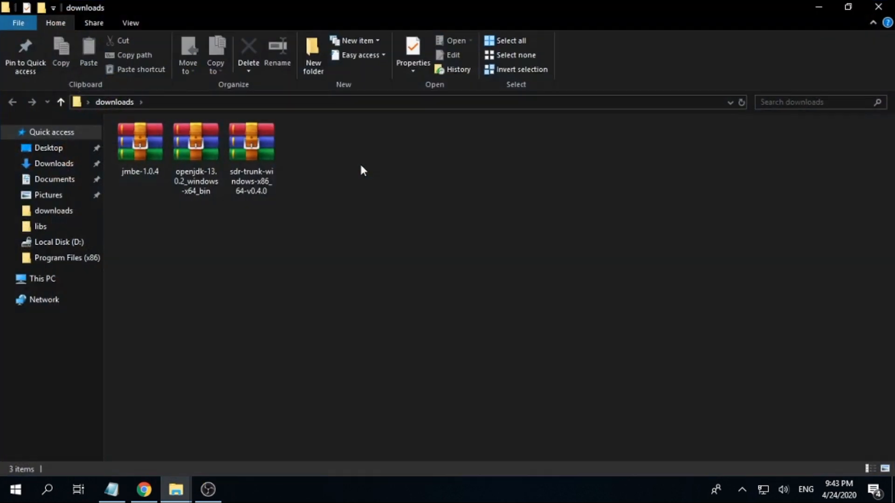
click(249, 159)
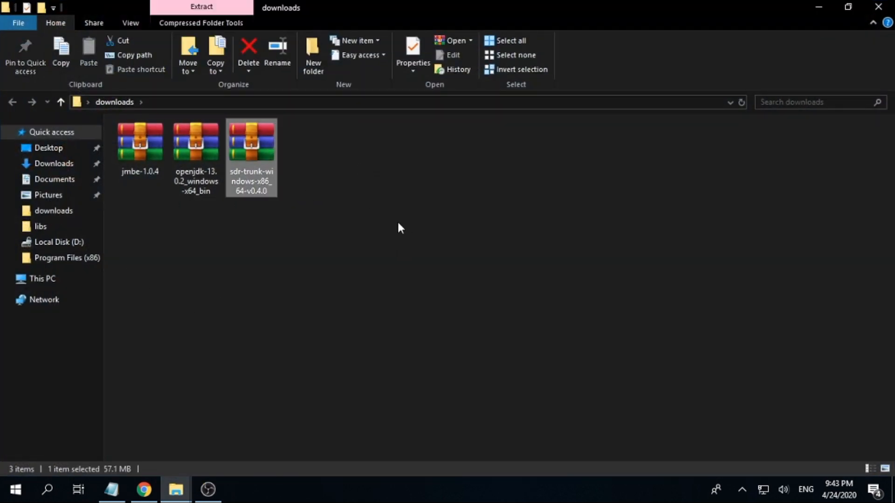
right_click(252, 147)
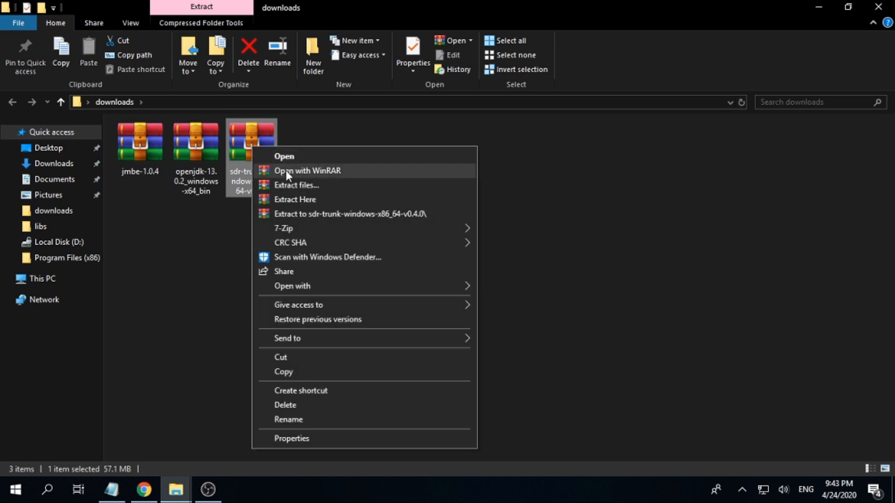
click(329, 215)
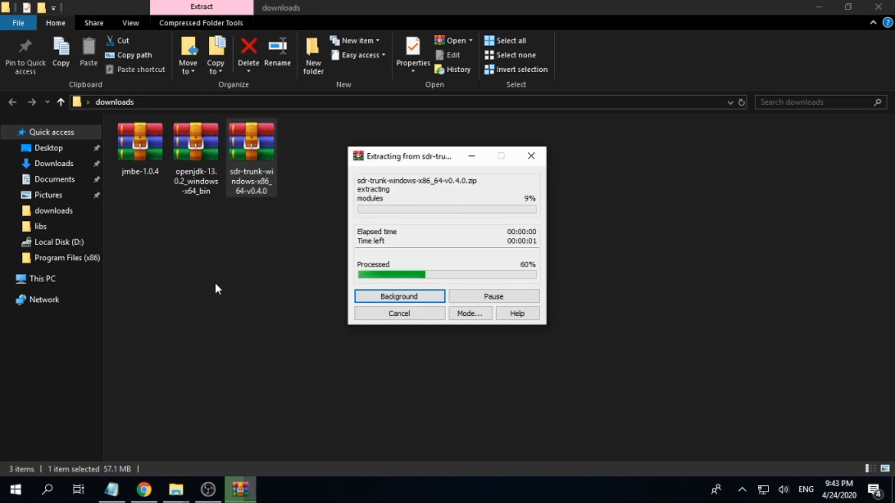
click(129, 169)
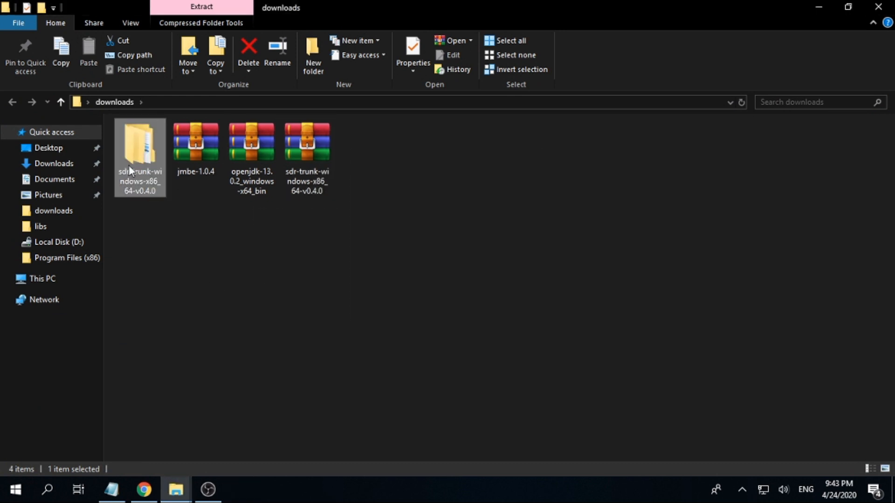
click(242, 236)
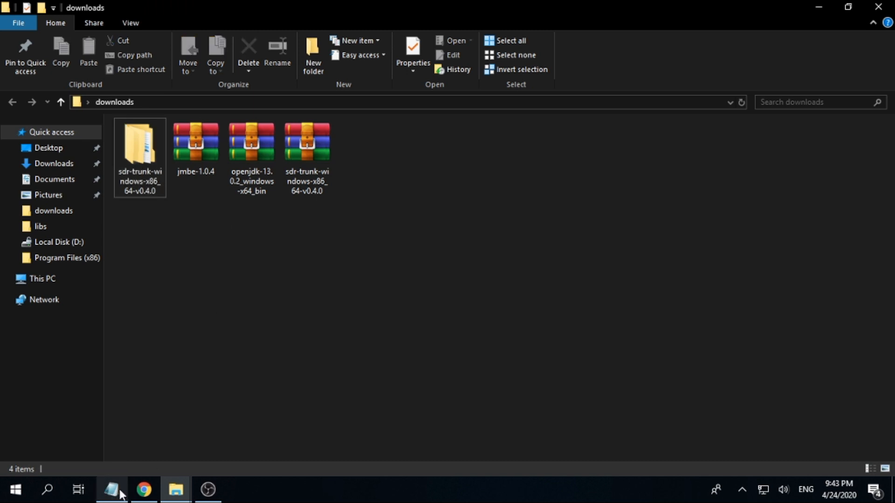
click(133, 149)
click(187, 345)
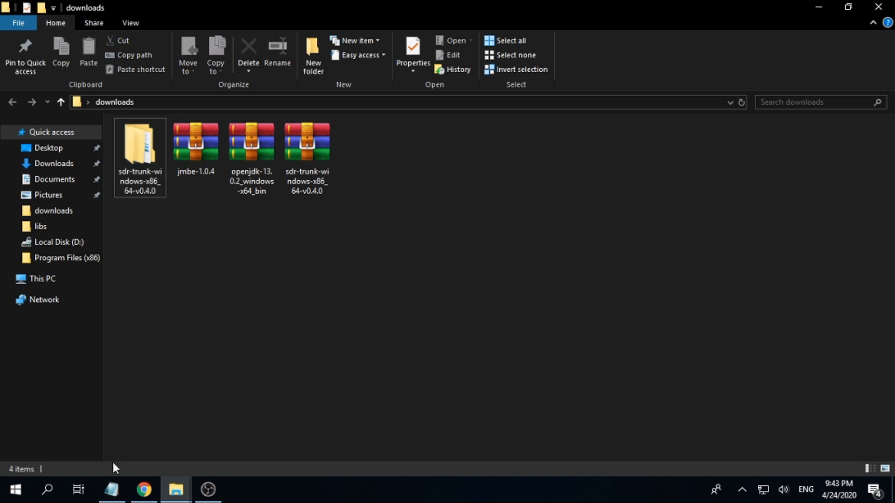
Switch to the Notepad notes, maximize them, and review the Java JDK 13 download lines and the alternative of unzipping the uploaded file
click(111, 491)
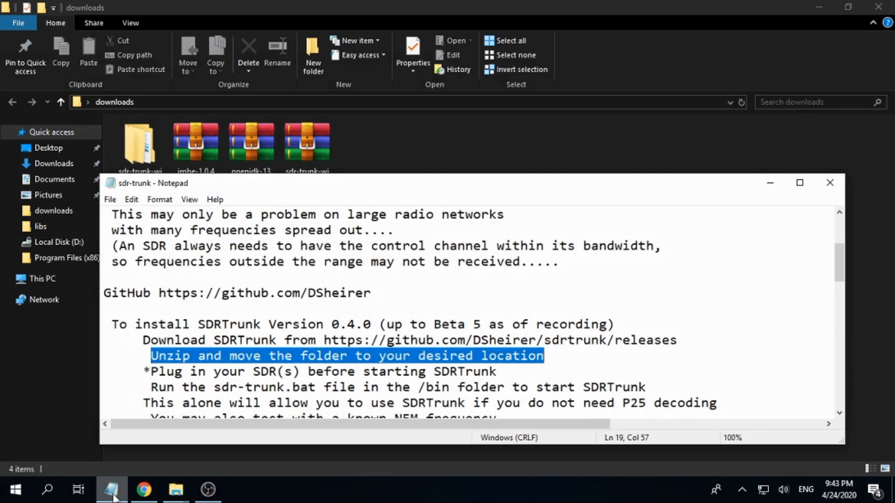
click(800, 183)
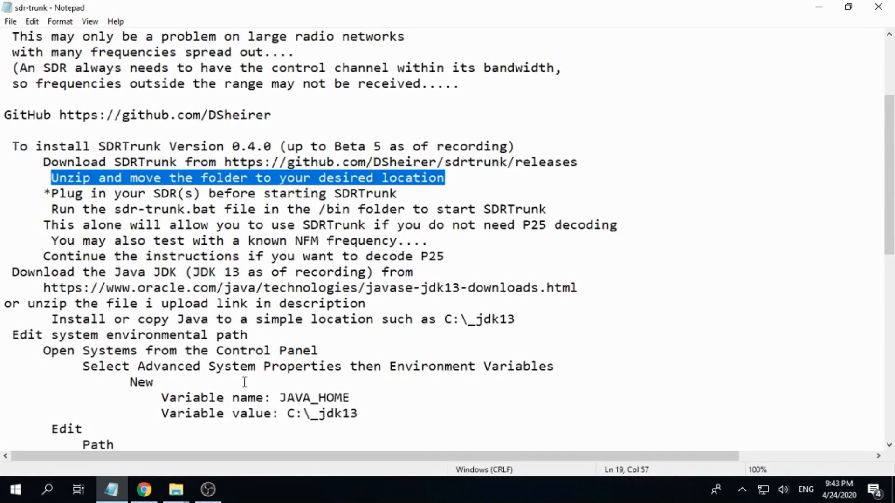
drag(13, 273, 437, 274)
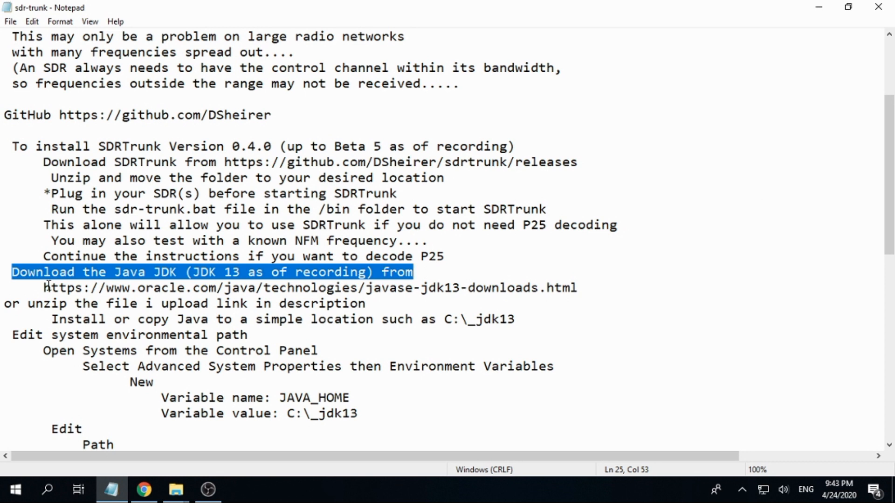
drag(44, 288, 578, 288)
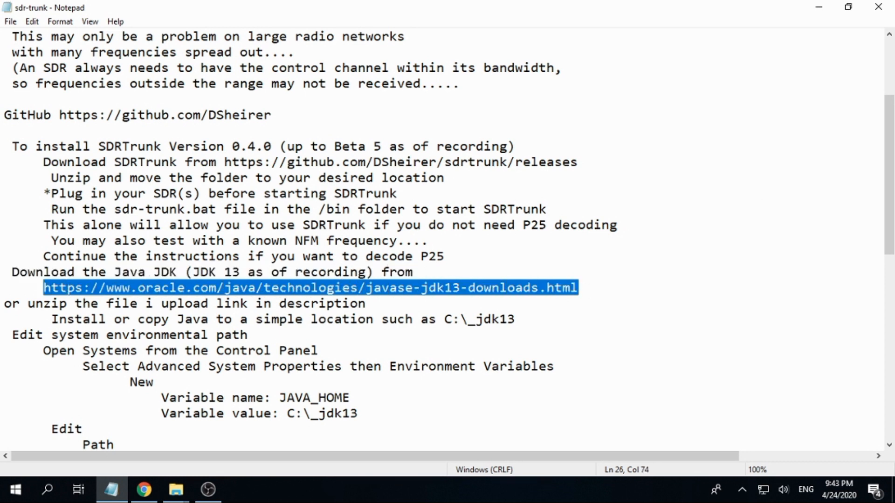
drag(6, 306, 390, 309)
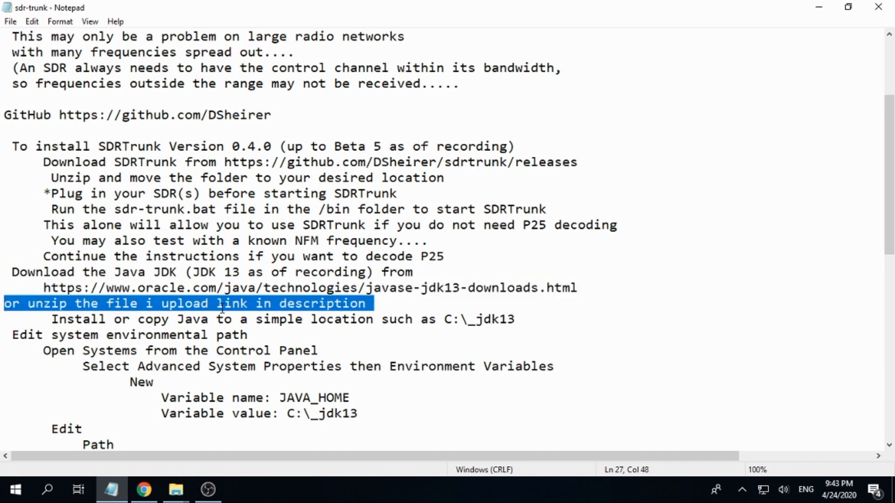
drag(396, 306, 5, 305)
drag(383, 305, 10, 302)
drag(395, 305, 3, 306)
click(403, 312)
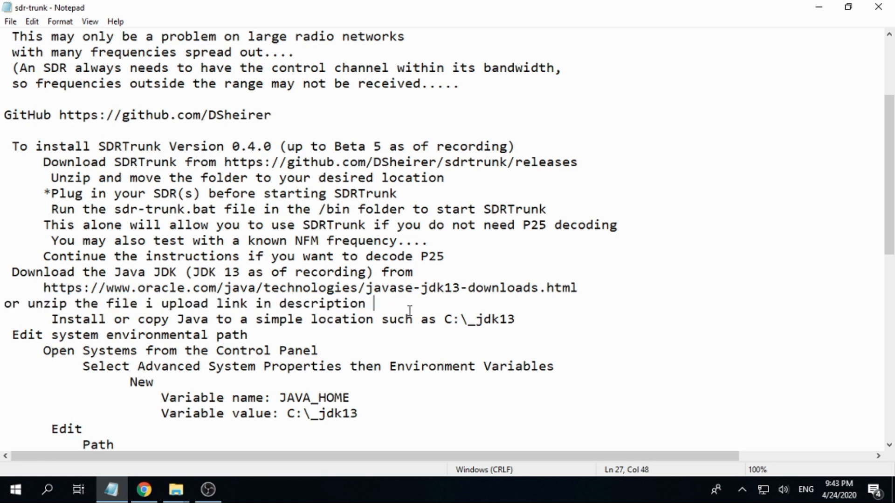
Return to the downloads folder and extract the openjdk-13.0.2_windows-x64_bin archive into a subfolder of the same name
click(819, 7)
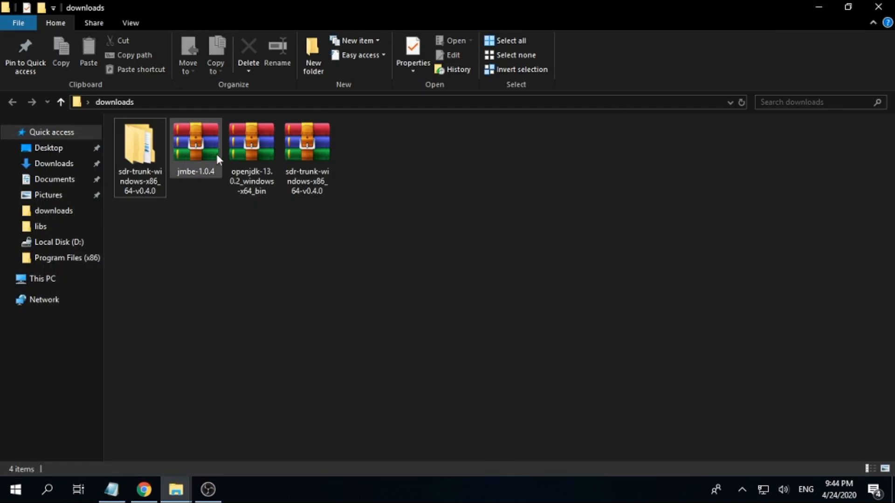
click(256, 148)
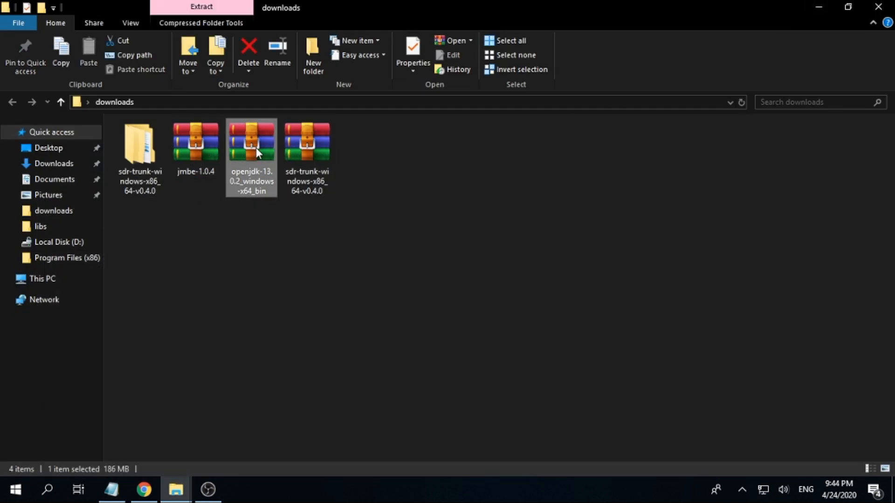
right_click(257, 146)
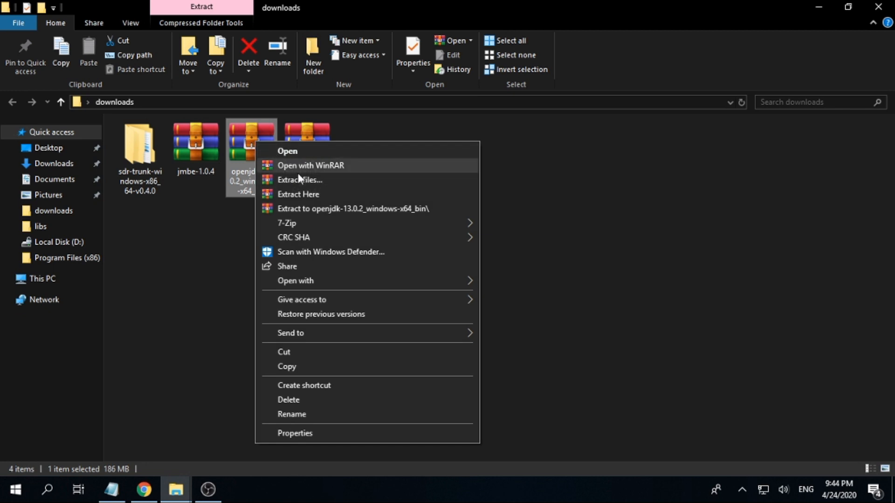
click(343, 210)
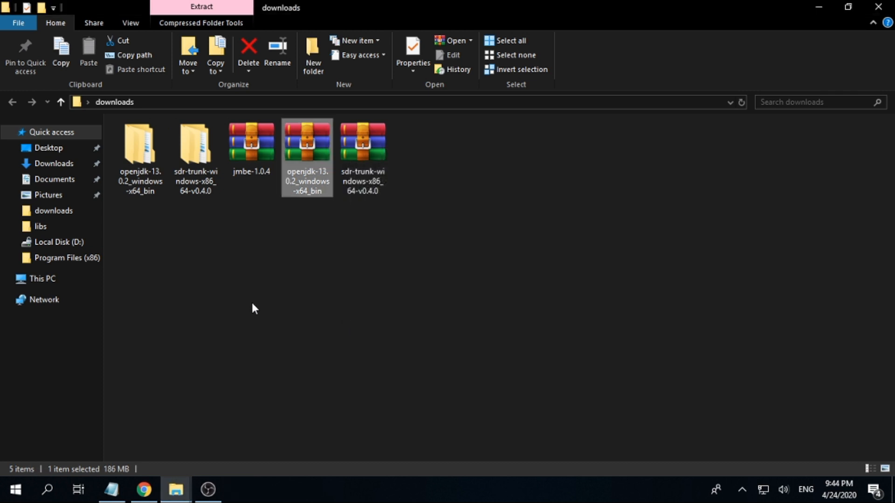
Open the extracted openjdk-13.0.2_windows-x64_bin folder and inspect the contents and properties of its jdk-13.0.2 folder
click(138, 164)
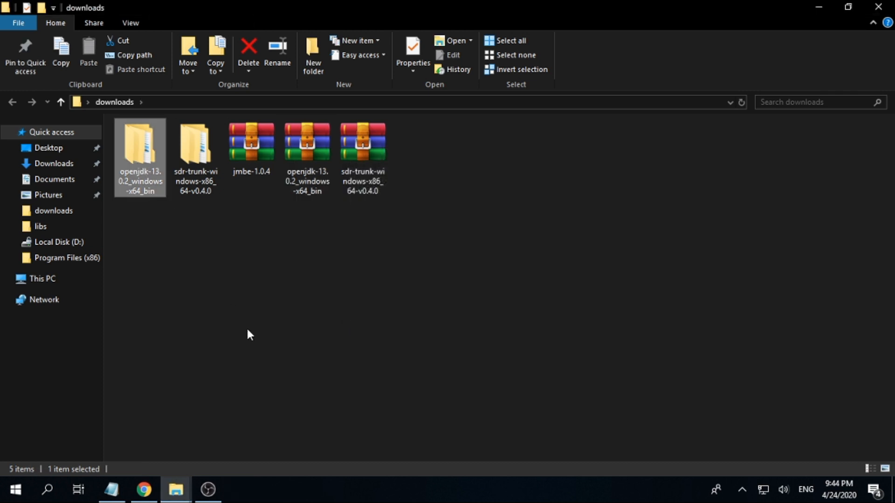
double_click(139, 153)
click(147, 143)
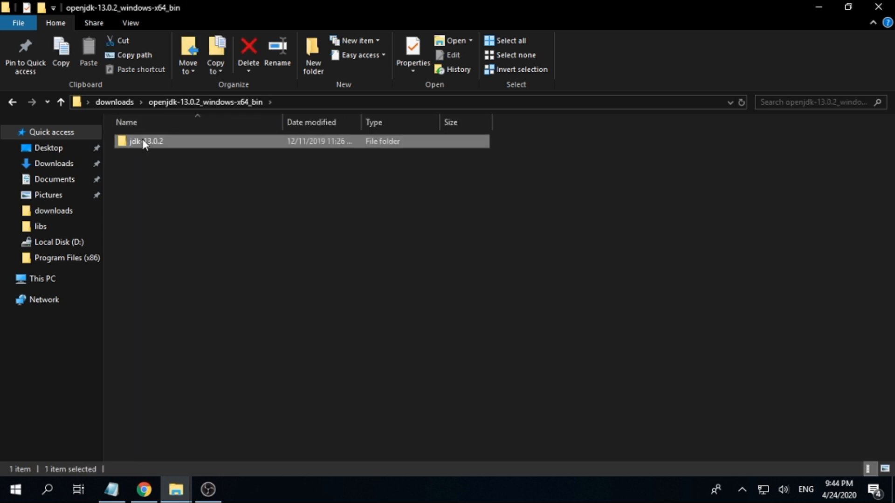
double_click(141, 139)
click(13, 101)
right_click(150, 141)
click(209, 464)
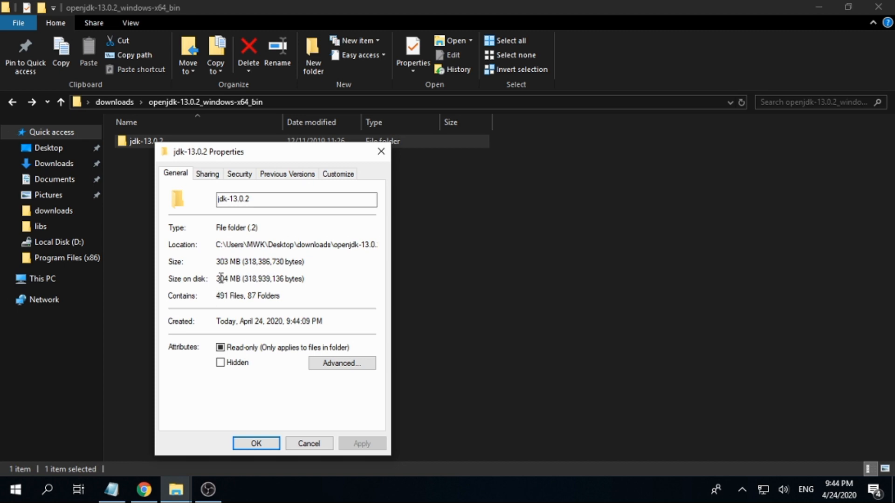
click(305, 444)
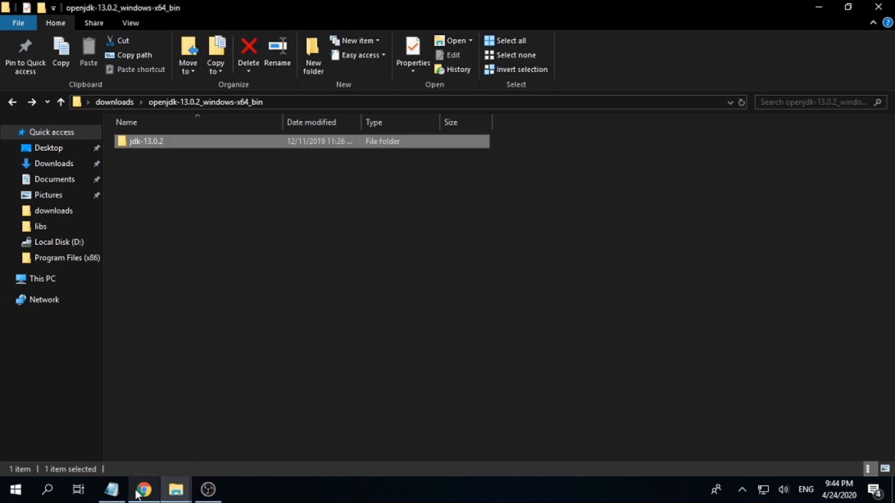
Review the instruction on where to put Java in the Notepad notes and copy the folder name _jdk13 from it
click(112, 489)
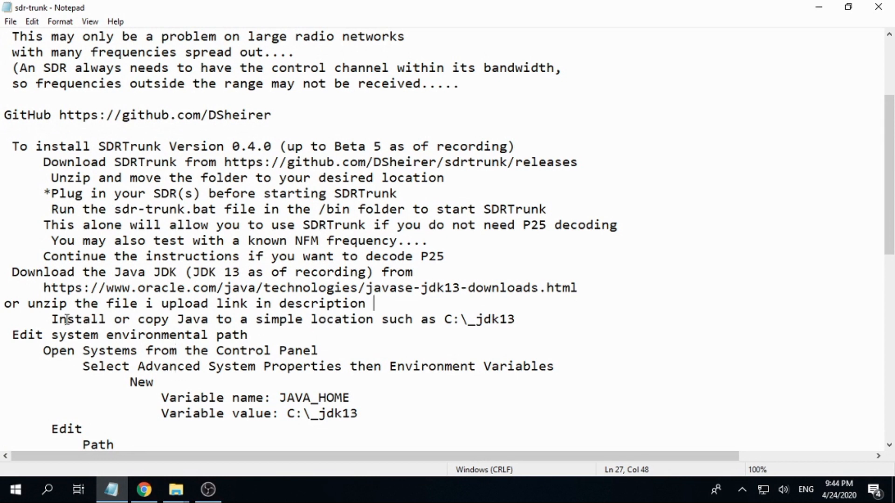
drag(50, 321, 535, 326)
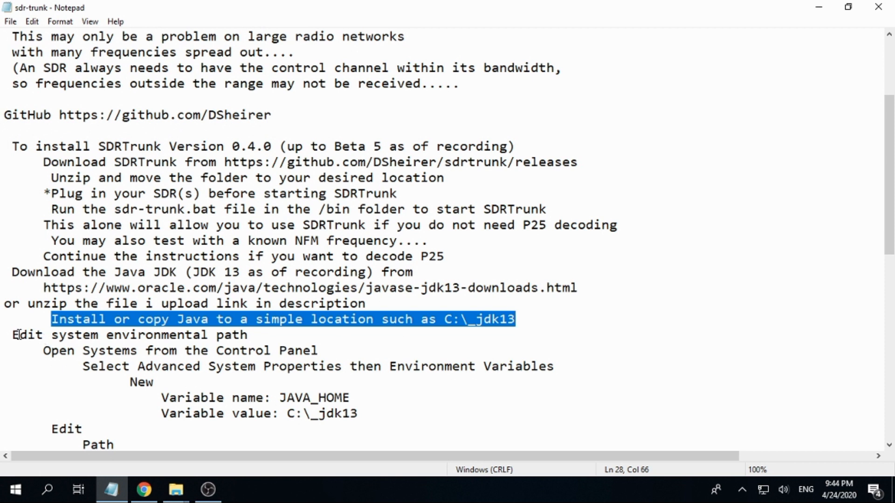
drag(19, 335, 311, 337)
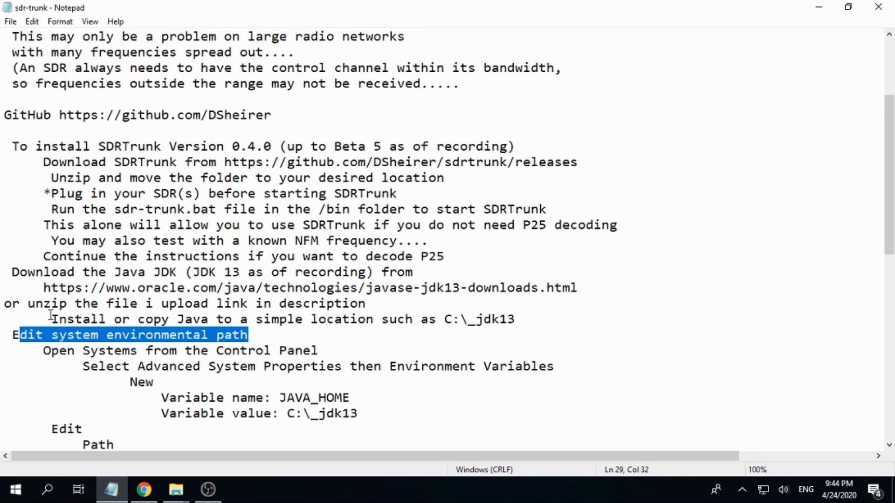
drag(50, 317, 549, 317)
click(446, 319)
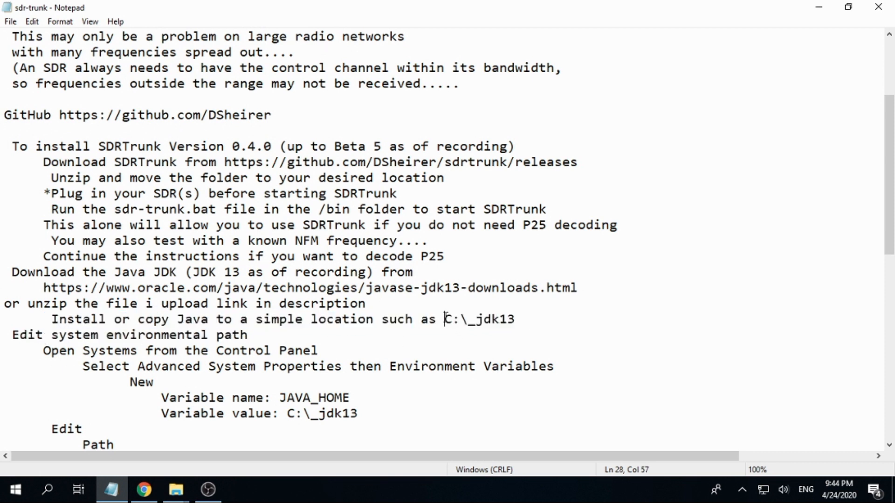
drag(466, 319, 516, 320)
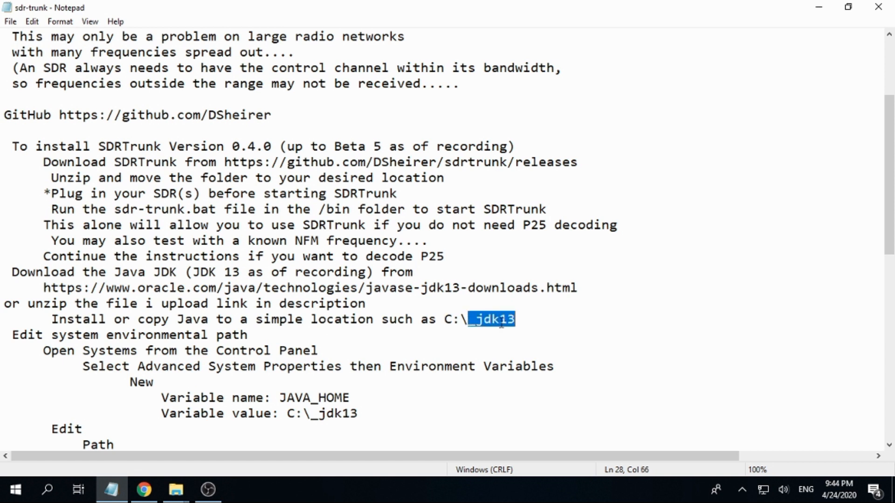
right_click(501, 321)
click(536, 166)
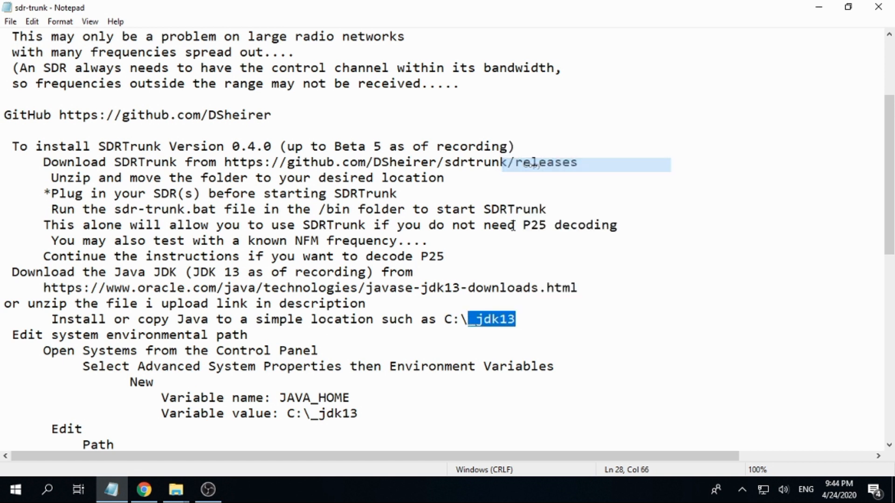
click(492, 324)
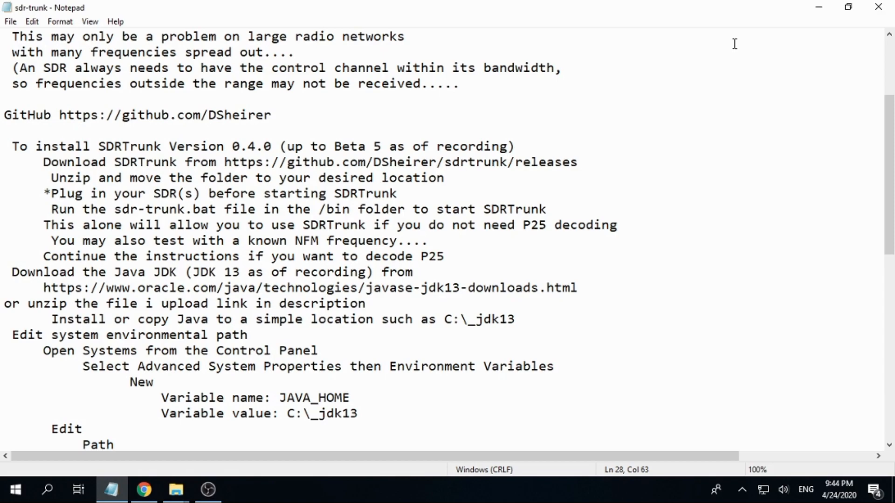
Rename the jdk-13.0.2 folder as _jdk13 using the copied name
click(817, 8)
right_click(150, 144)
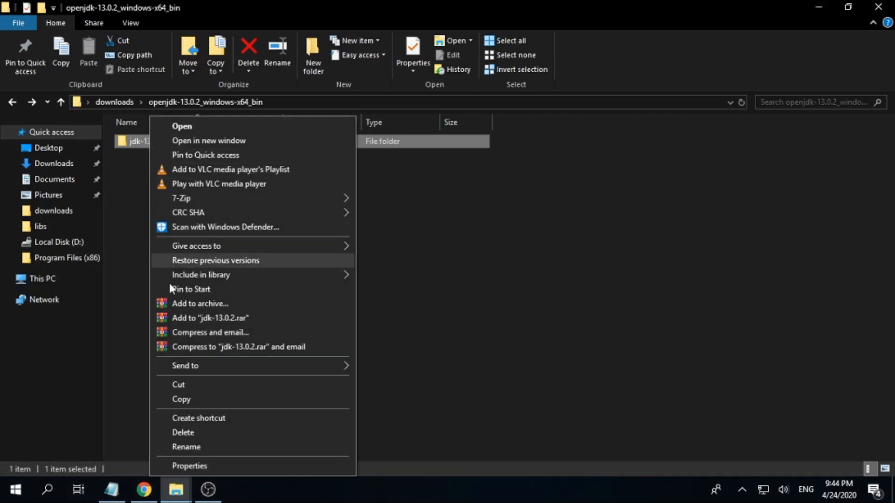
click(183, 446)
right_click(164, 141)
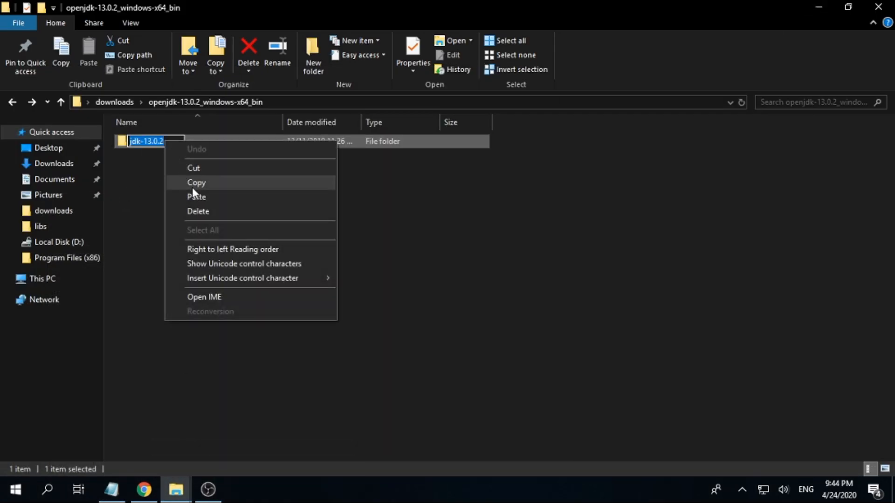
click(195, 194)
click(182, 206)
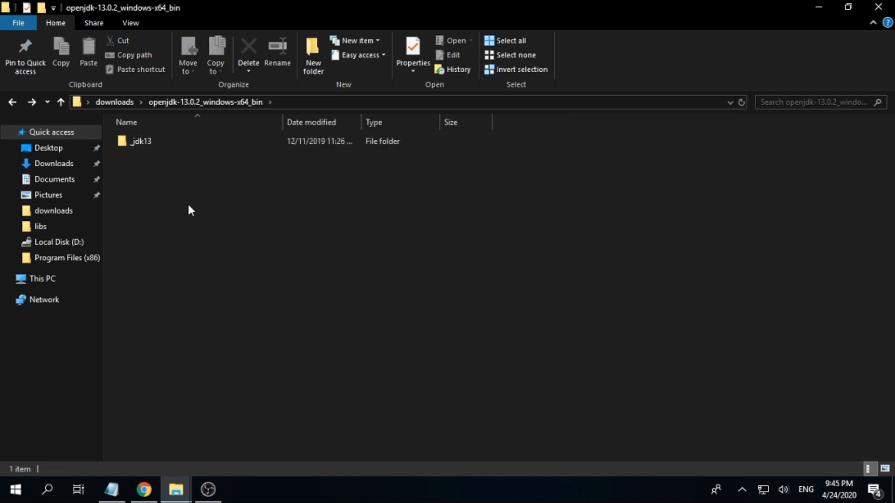
Enlarge the folder icons and check the _jdk13 folder's name against the C:\_jdk13 location in the notes
ctrl+scroll(188, 205, up, 3)
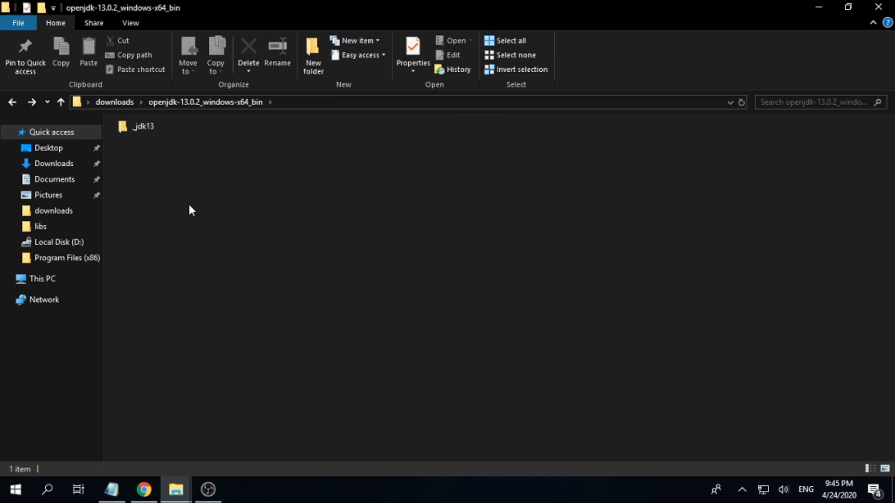
ctrl+scroll(194, 210, up, 5)
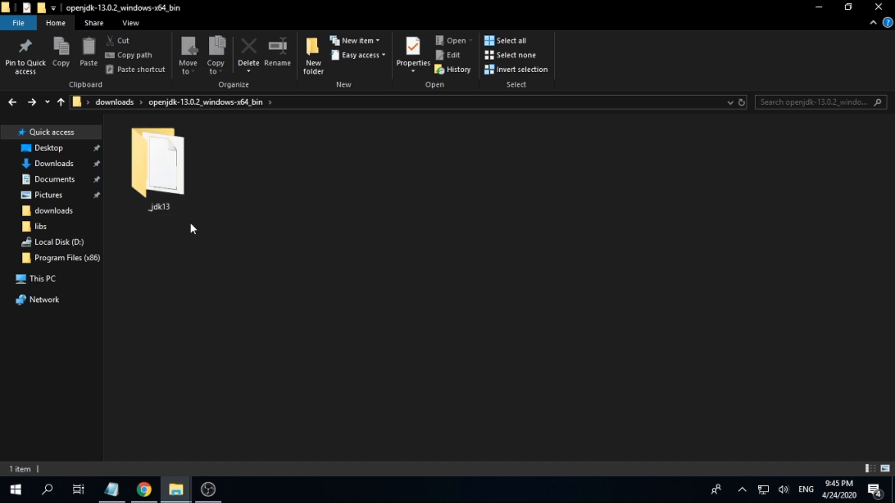
click(181, 218)
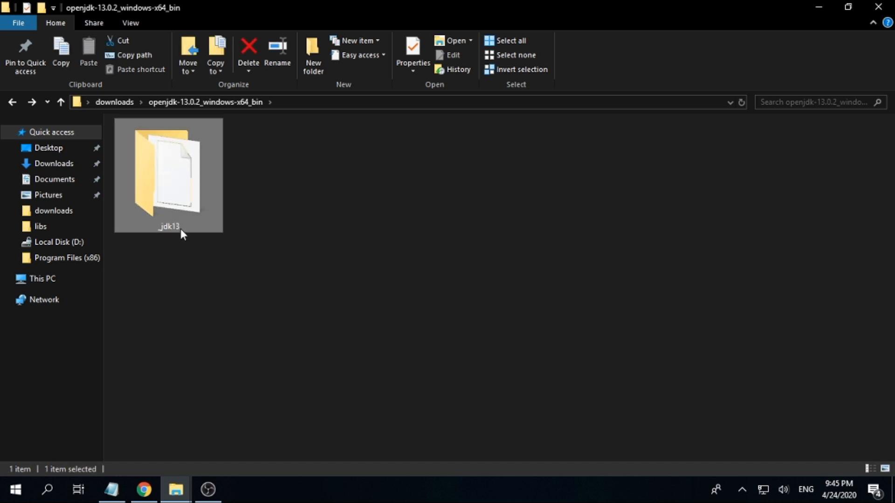
click(181, 256)
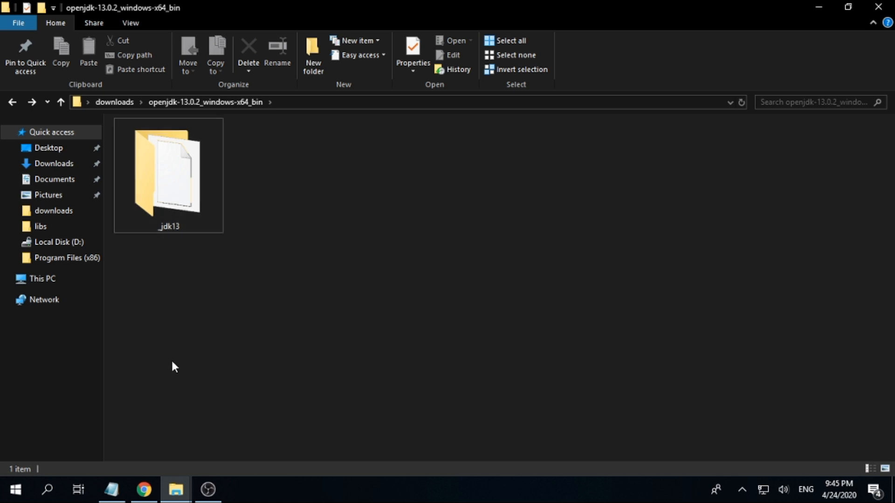
click(112, 490)
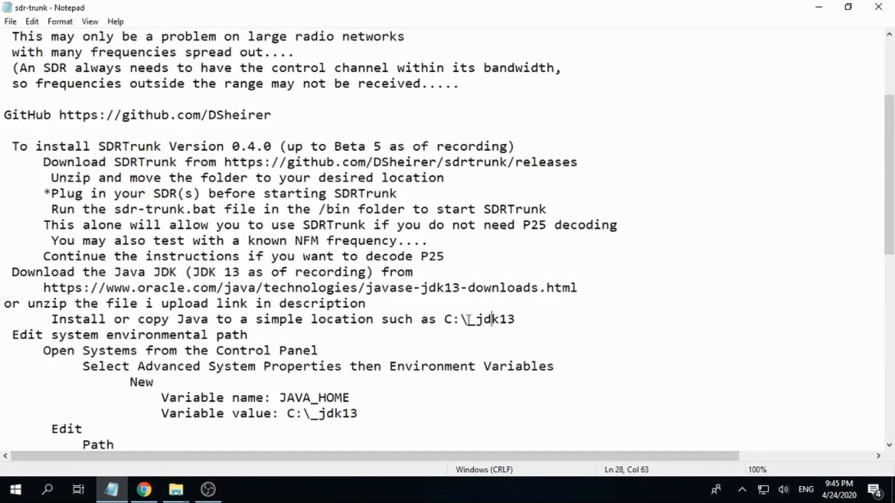
drag(468, 319, 517, 320)
click(498, 335)
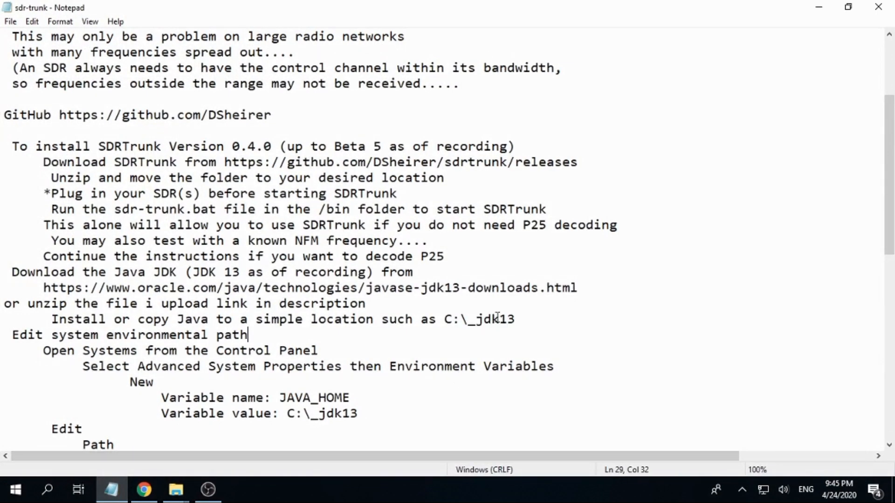
Copy the _jdk13 folder from the extracted openjdk-13.0.2_windows-x64_bin folder
click(821, 10)
click(164, 176)
right_click(164, 175)
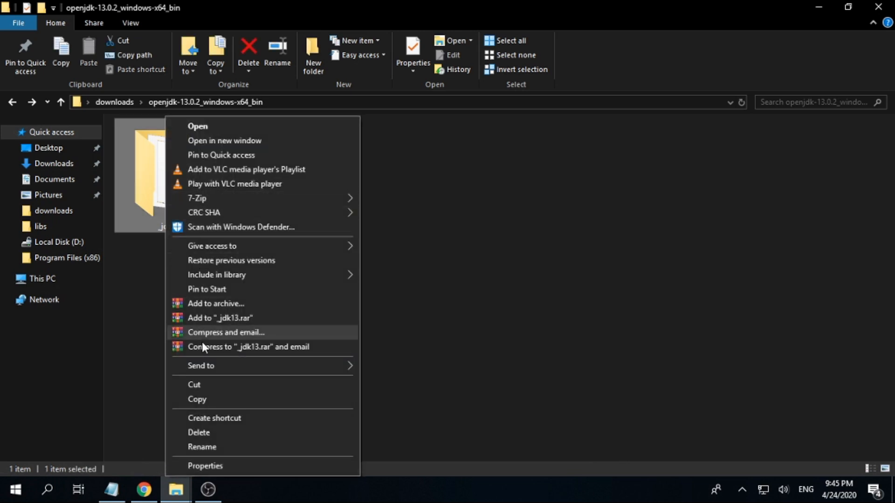
click(202, 400)
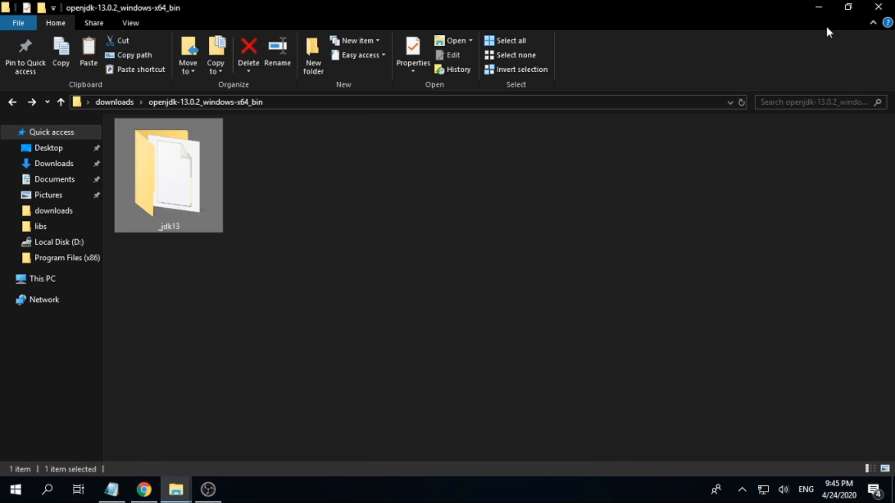
Paste the copied _jdk13 folder into the root of Local Disk (C:) and dismiss the file replacement prompt
click(820, 8)
double_click(22, 90)
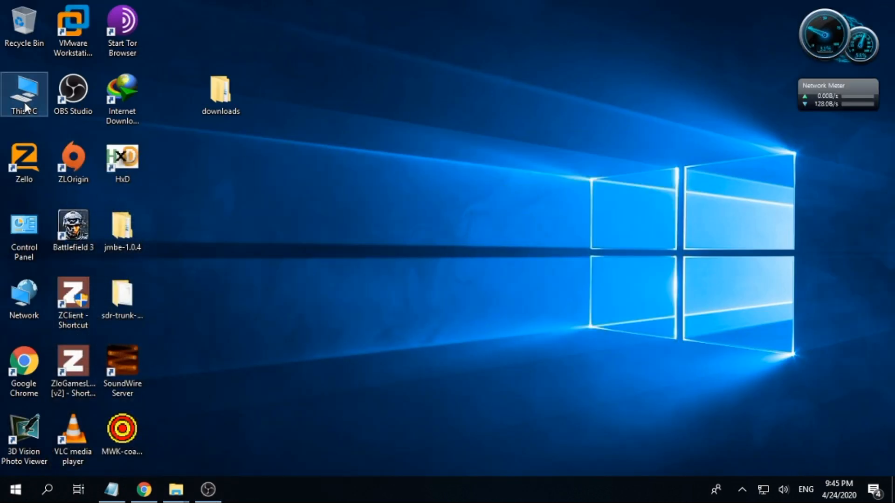
double_click(168, 242)
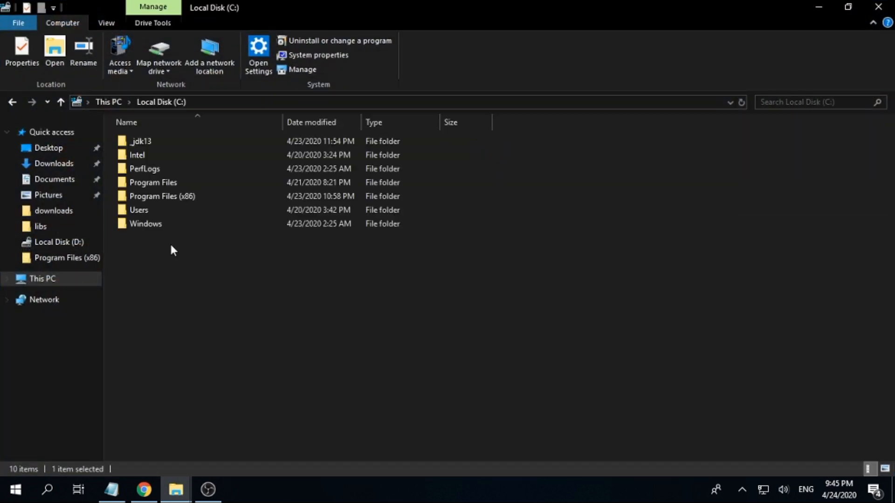
right_click(216, 290)
click(246, 360)
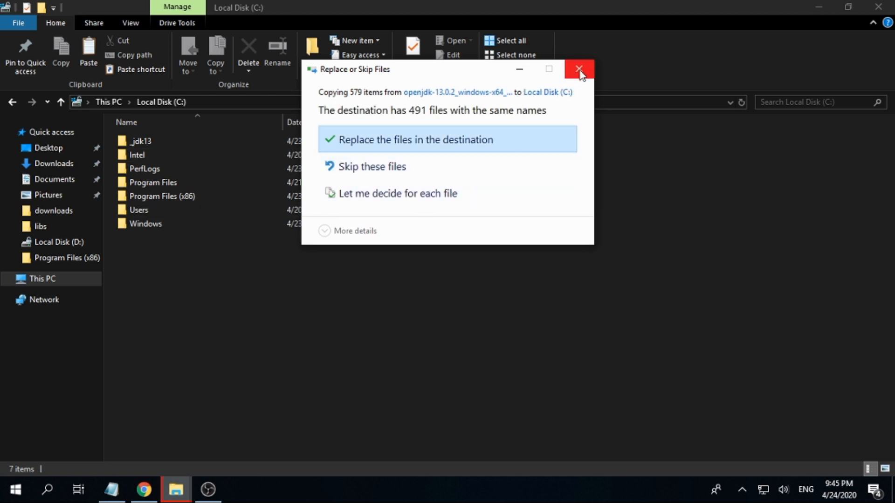
click(394, 136)
Inspect the contents of the _jdk13 folder on Local Disk (C:) and return to the desktop
click(177, 147)
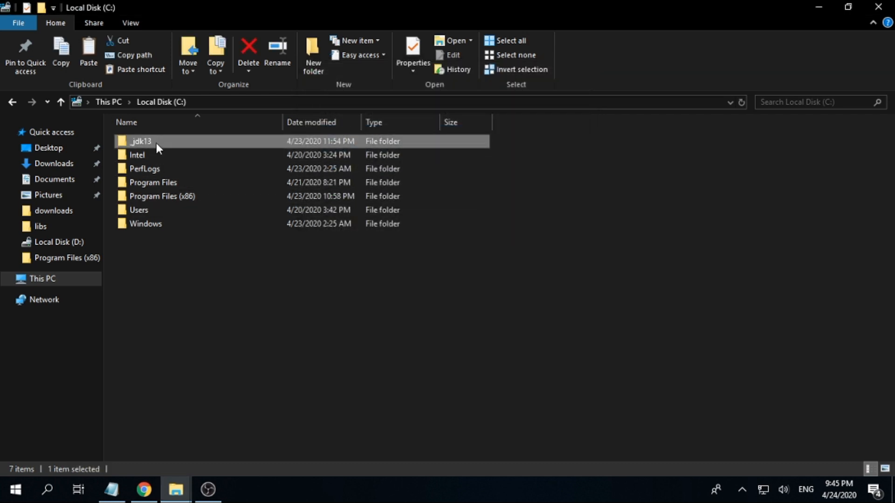
double_click(156, 141)
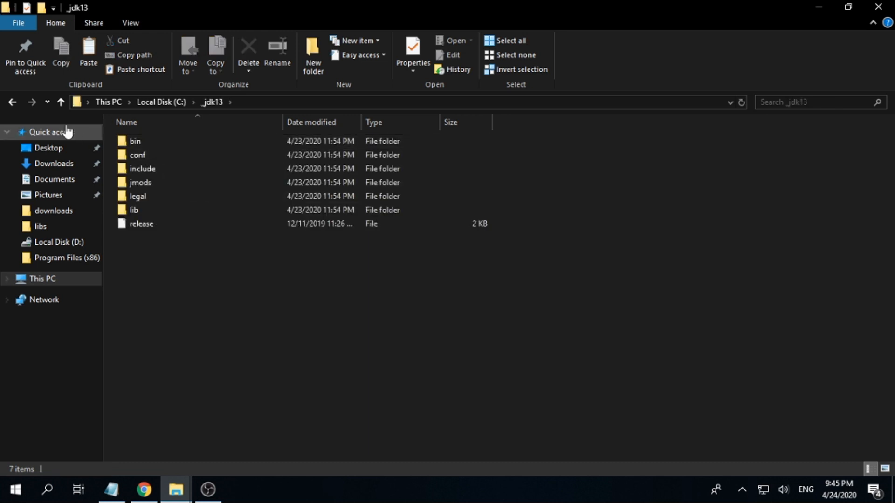
click(13, 102)
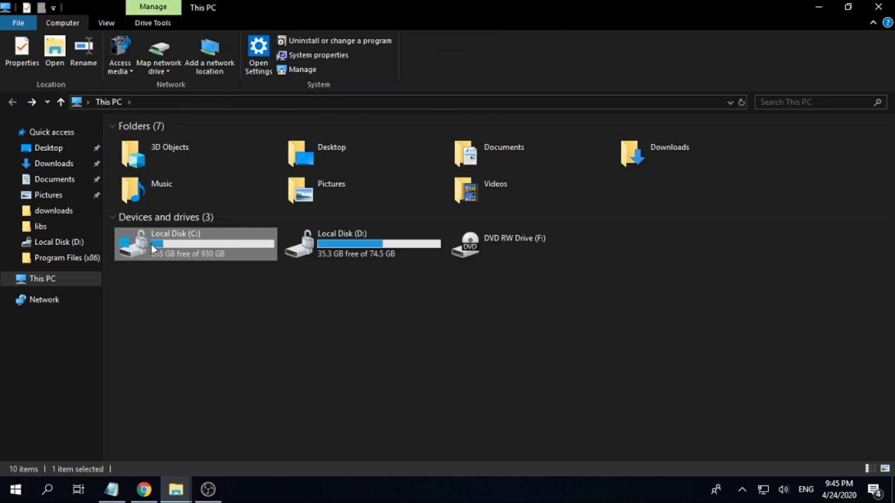
double_click(168, 247)
click(151, 142)
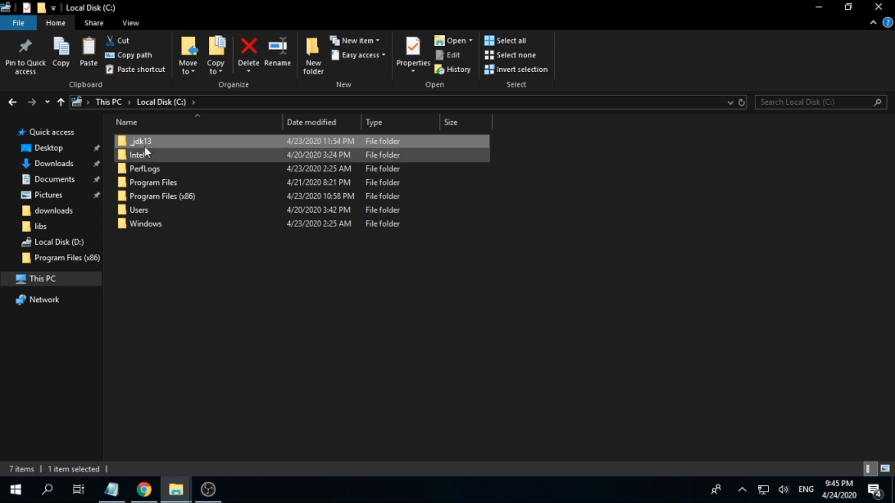
click(183, 311)
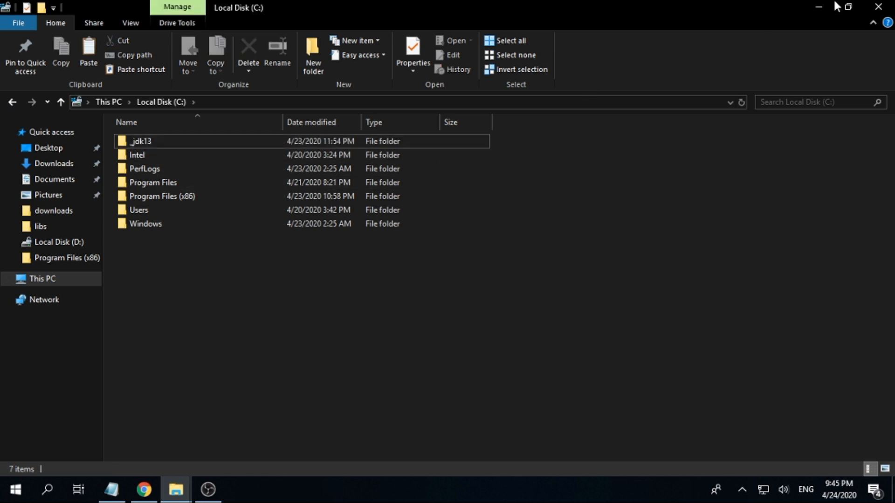
click(866, 11)
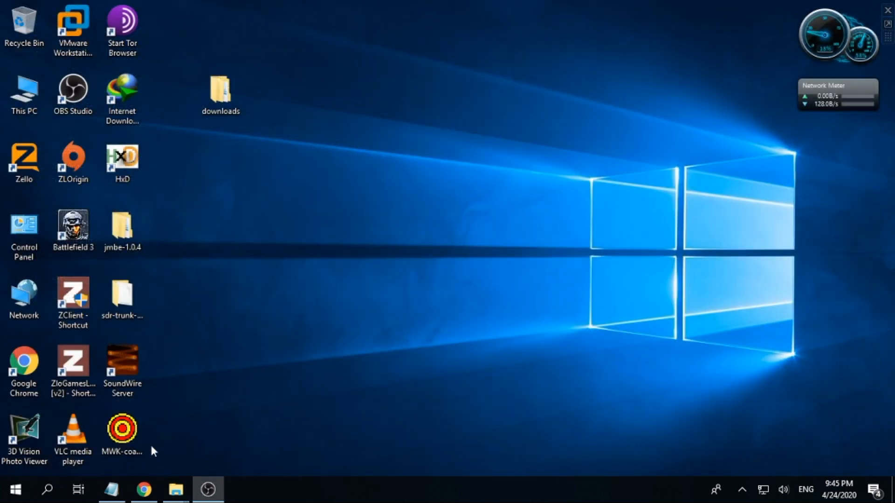
Review the instructions in the Notepad notes for editing the system environmental path and adding a new variable
click(112, 498)
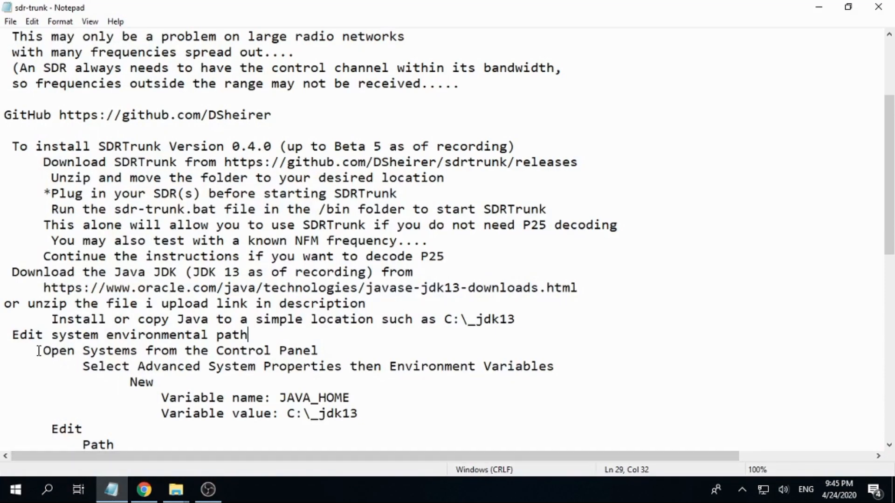
drag(12, 335, 365, 354)
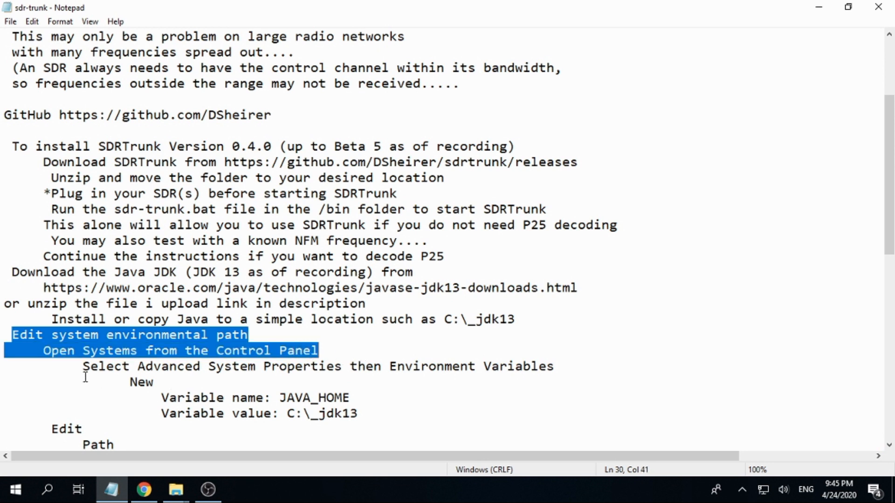
drag(83, 368, 573, 368)
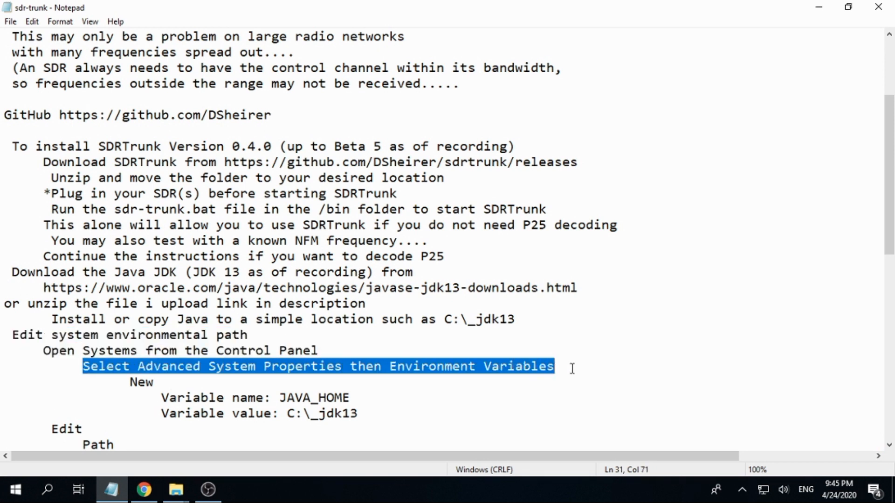
scroll(594, 384, down, 3)
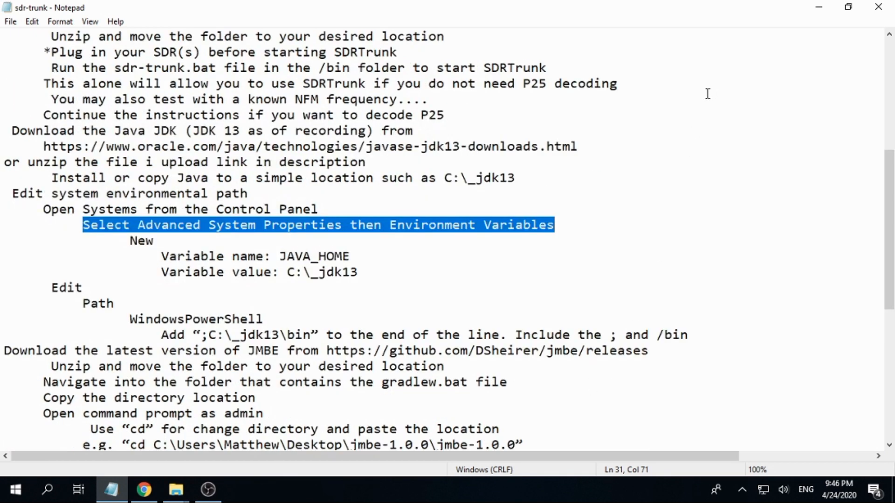
drag(128, 240, 169, 241)
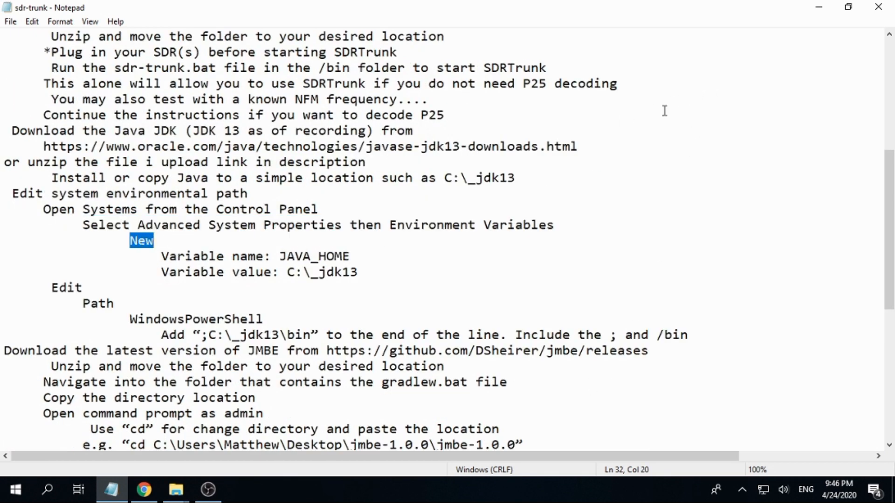
click(819, 7)
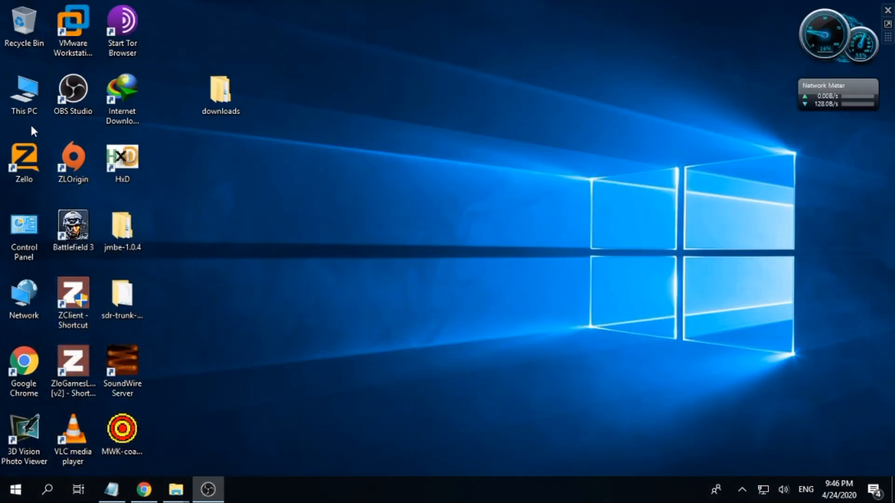
Open the computer's system properties and bring up the Environment Variables dialog from the advanced system settings
right_click(29, 104)
click(74, 256)
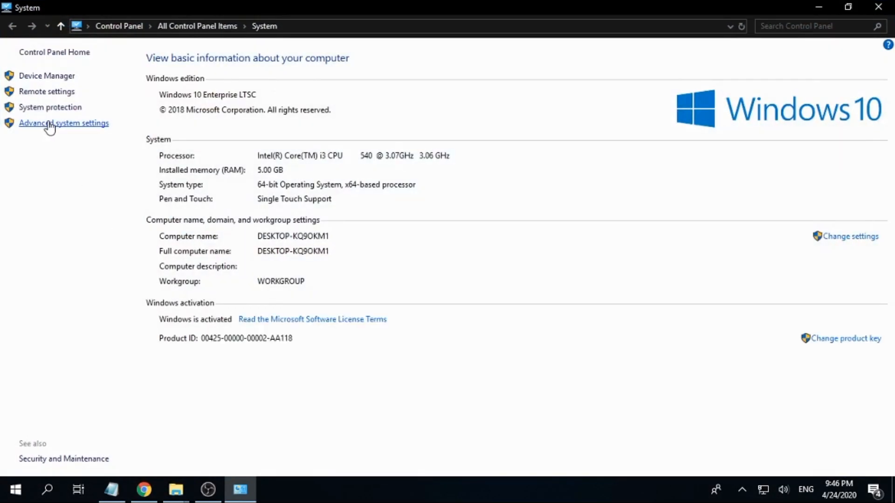
click(49, 123)
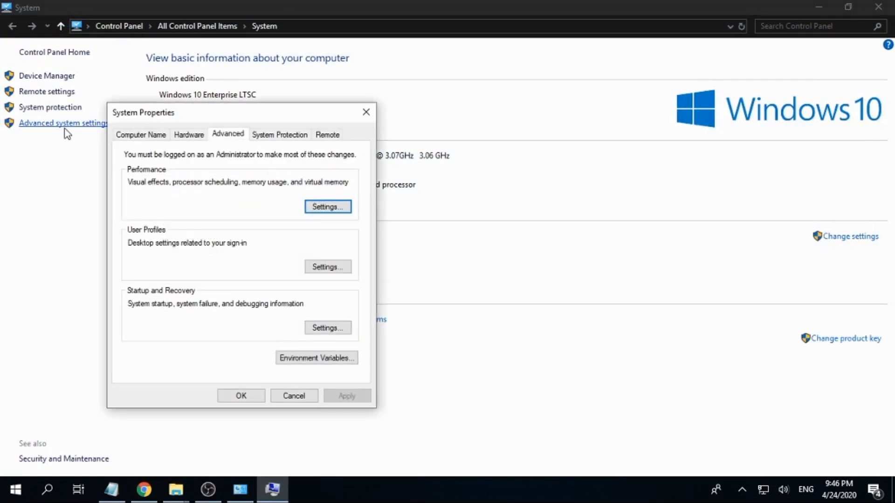
click(166, 136)
click(188, 135)
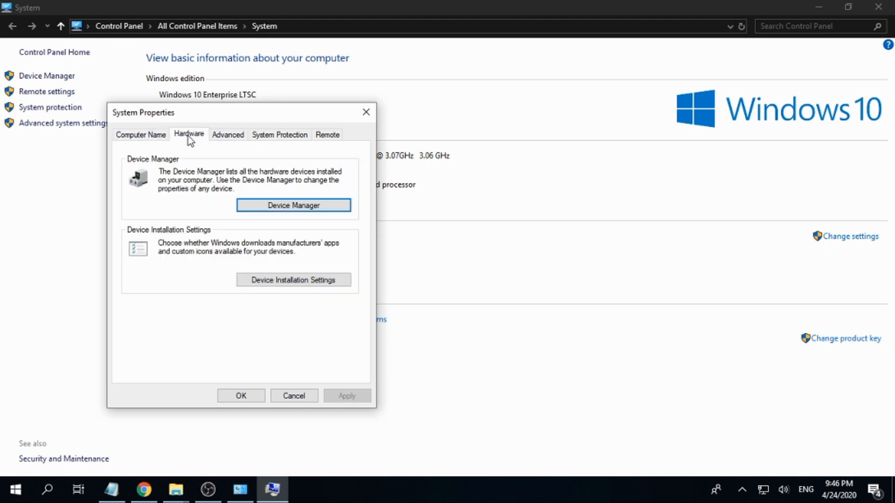
click(221, 136)
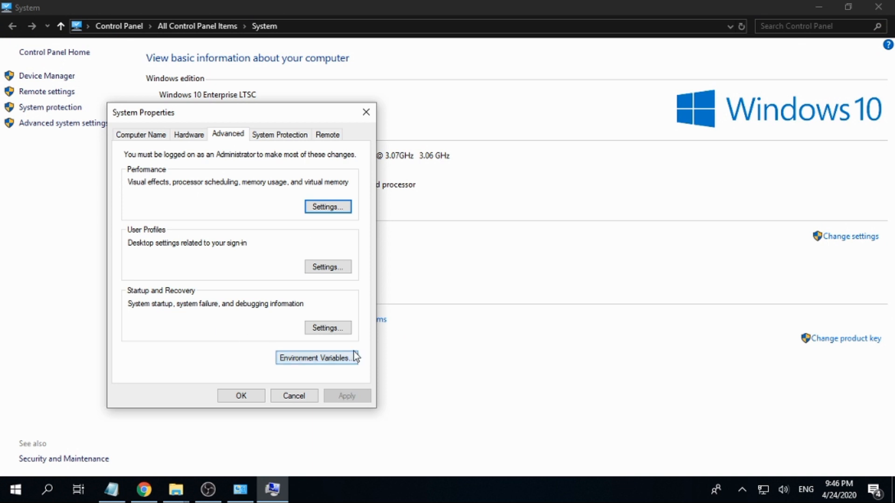
click(315, 359)
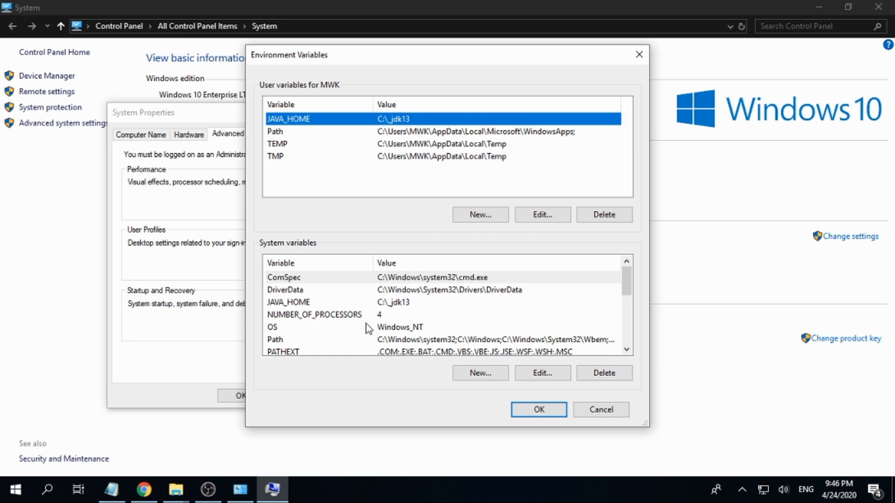
Start a new system variable and name it JAVA_HOME, copying the name from the Notepad notes
scroll(382, 332, down, 3)
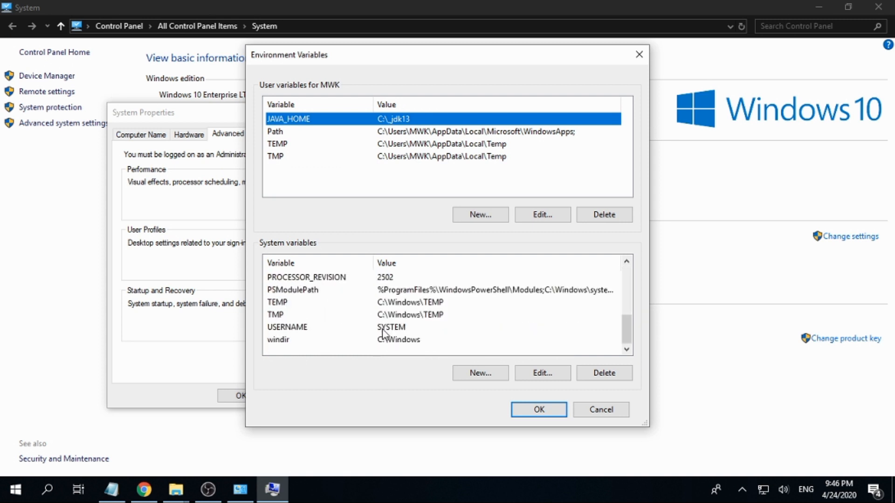
scroll(382, 331, up, 3)
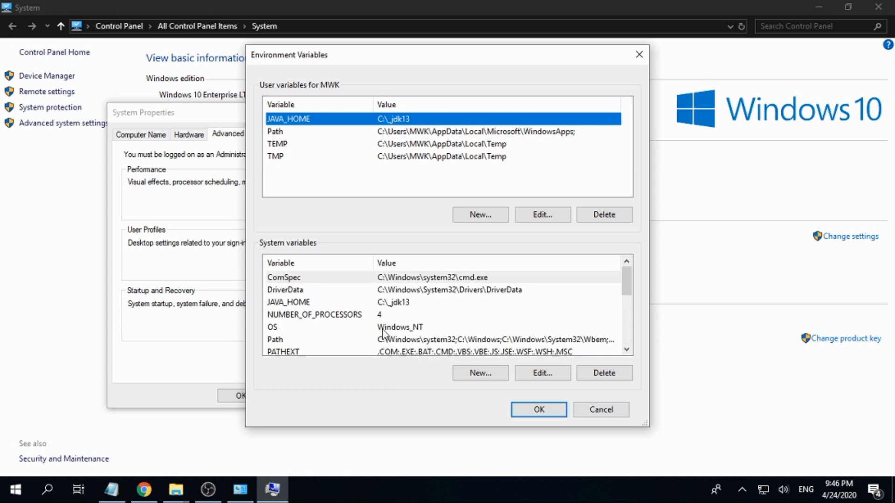
scroll(382, 332, down, 2)
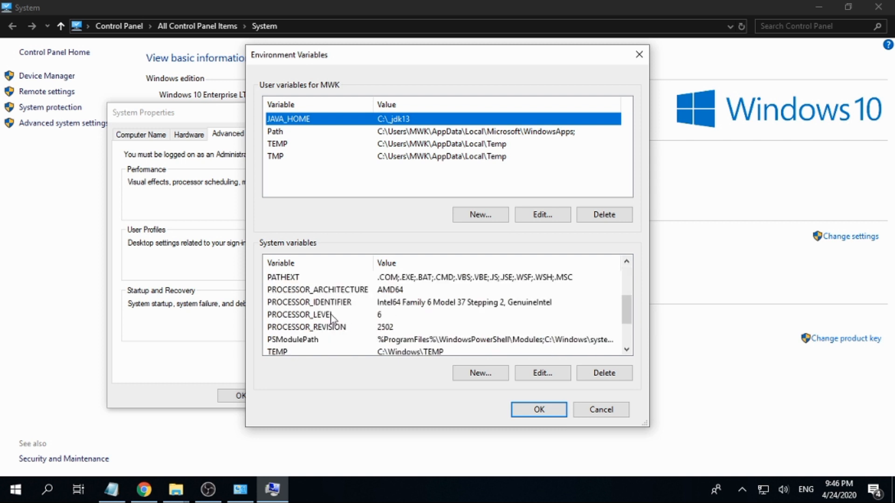
scroll(338, 325, up, 2)
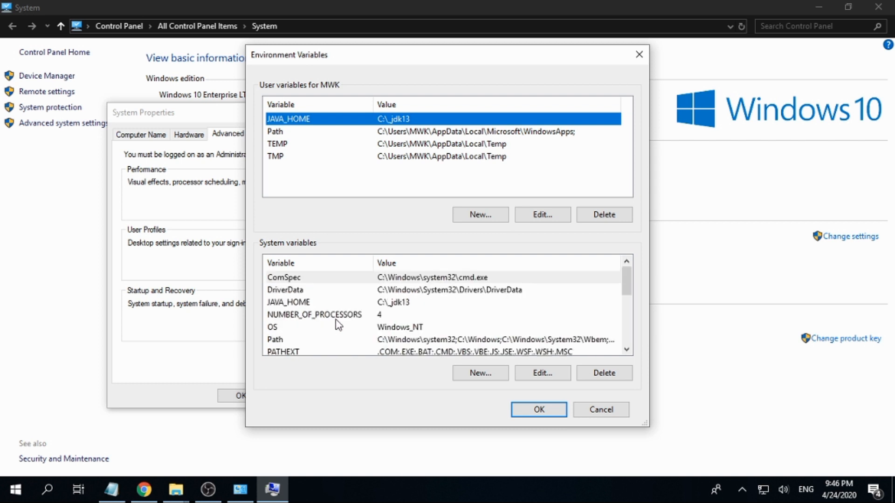
click(478, 373)
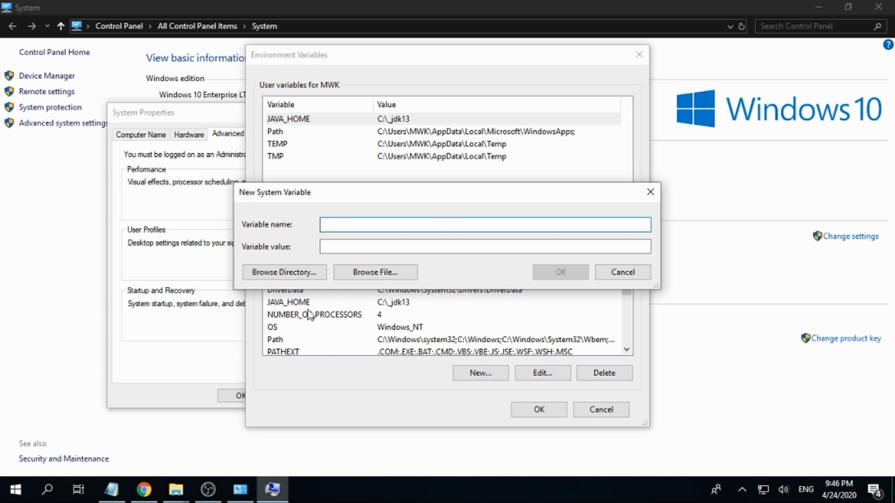
click(112, 490)
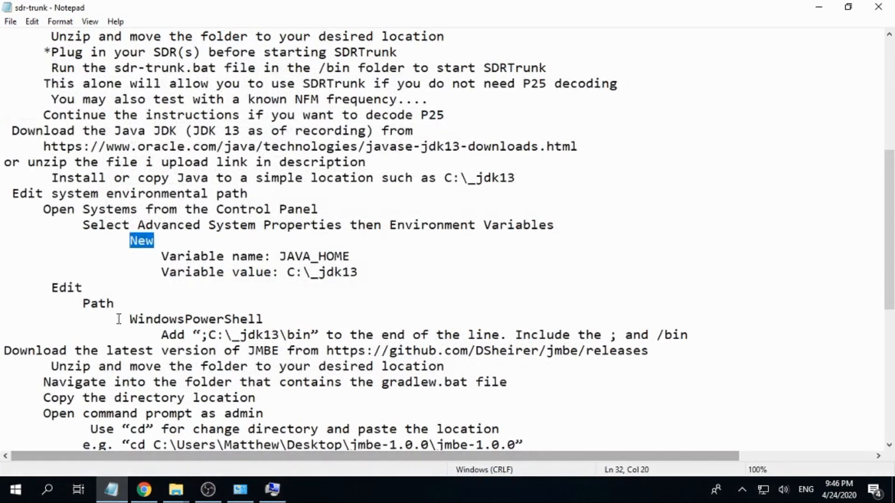
drag(280, 257, 356, 258)
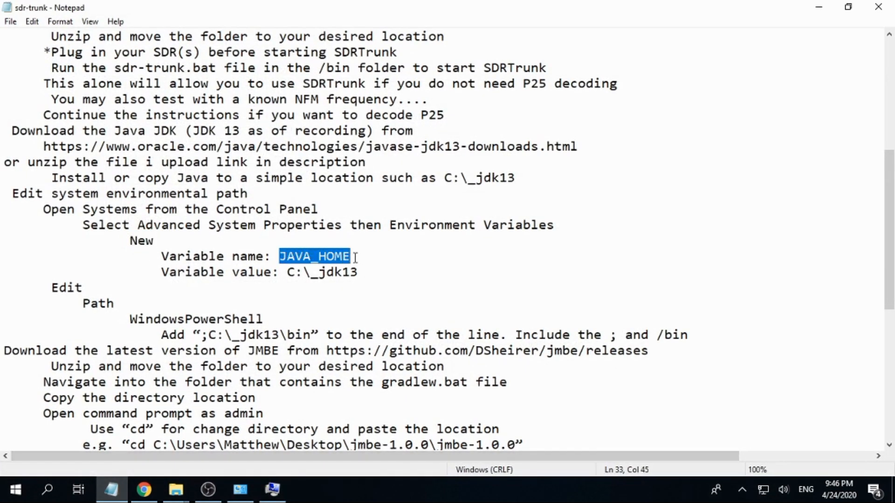
right_click(342, 257)
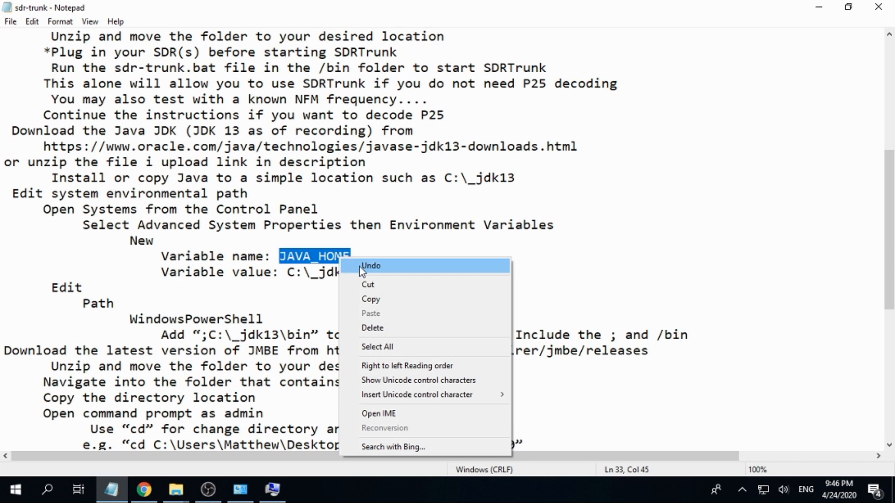
click(381, 301)
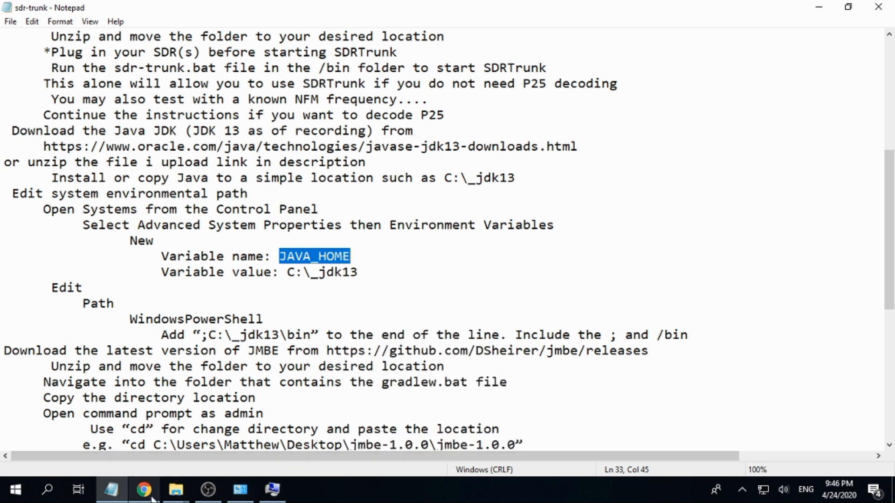
key(alt+Tab)
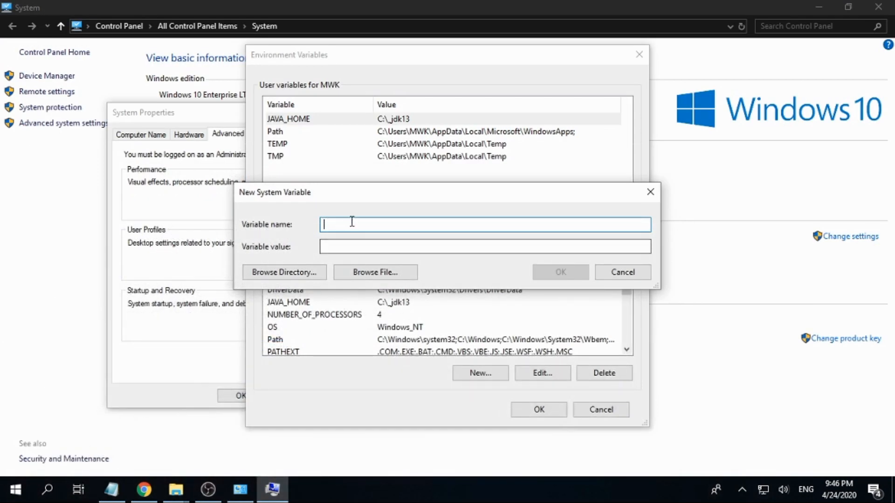
right_click(353, 224)
click(384, 282)
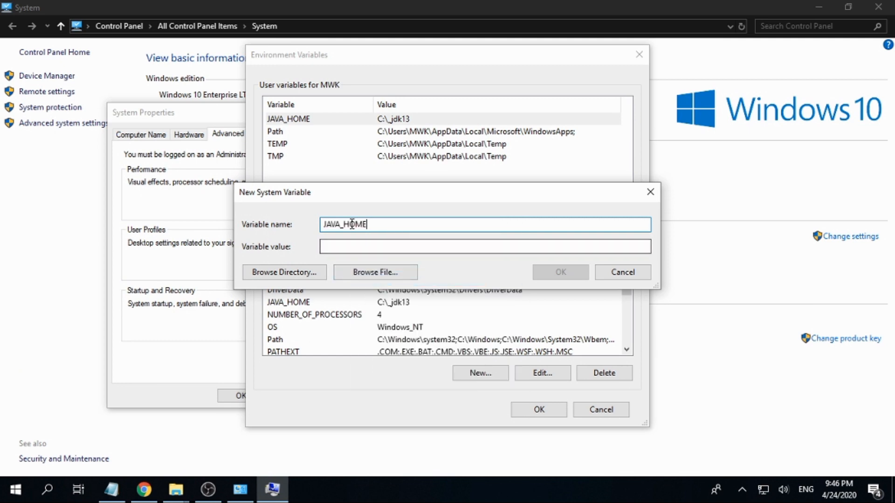
Fill in the new system variable's value with C:\_jdk13, copied from the Notepad notes, and dismiss the dialog without saving
click(341, 248)
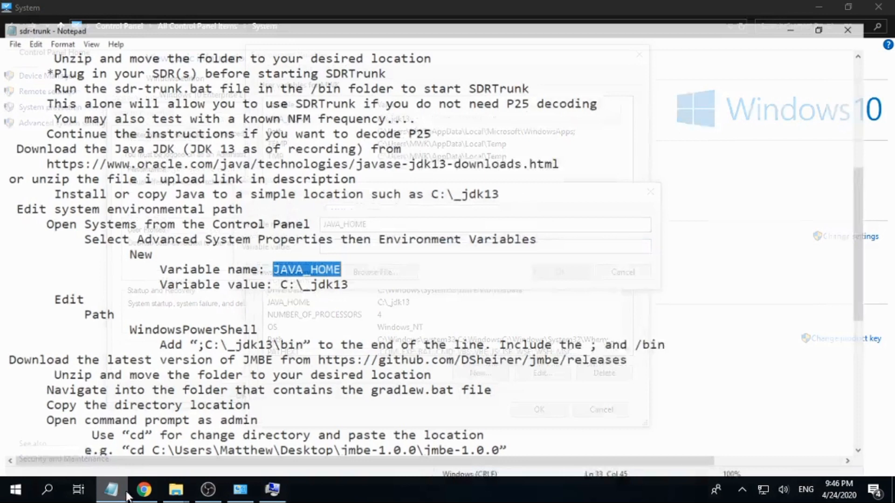
click(112, 489)
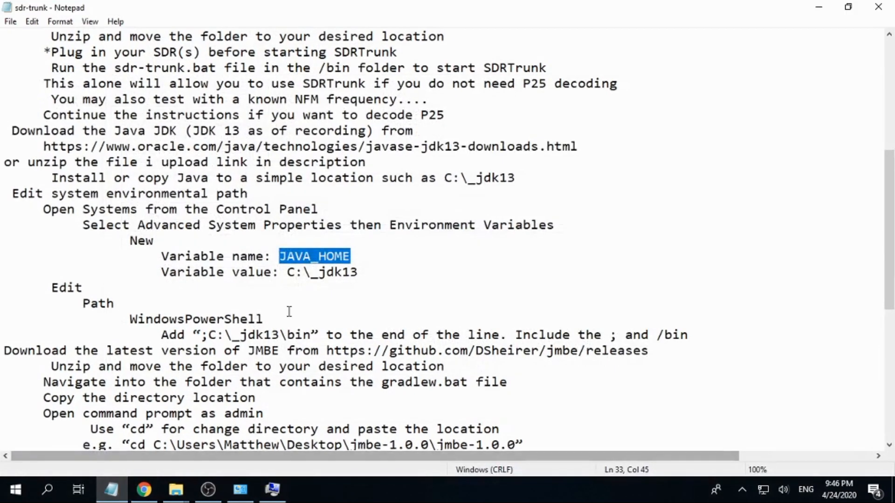
drag(287, 273, 359, 273)
right_click(346, 274)
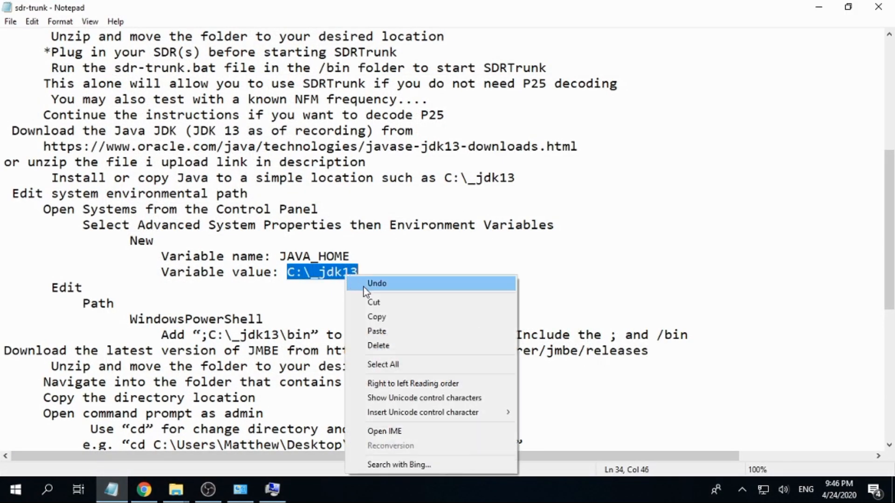
click(383, 317)
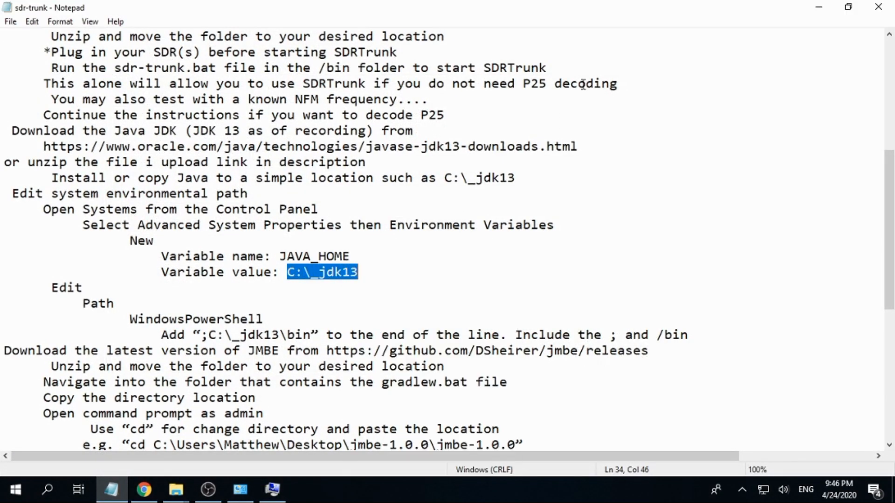
click(817, 10)
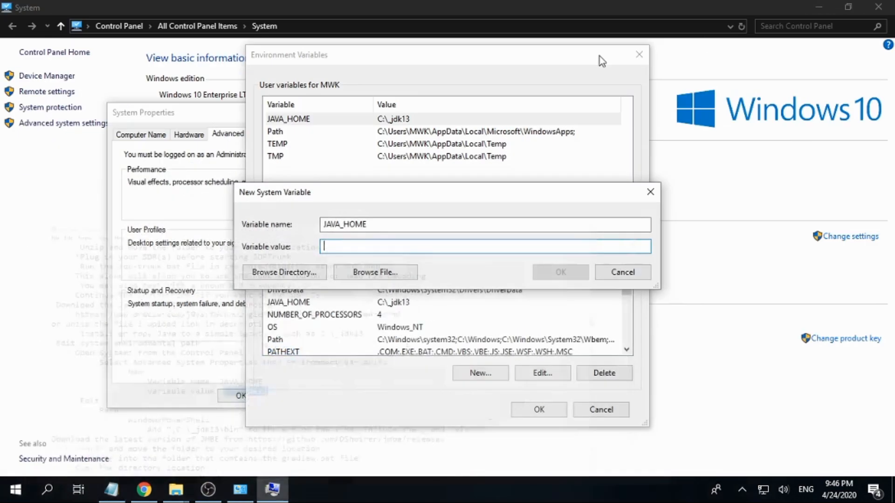
right_click(345, 248)
click(375, 303)
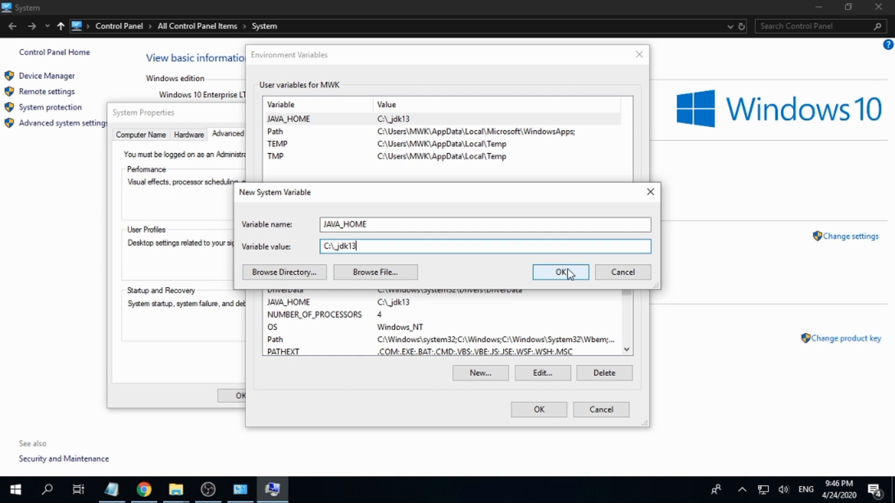
click(650, 192)
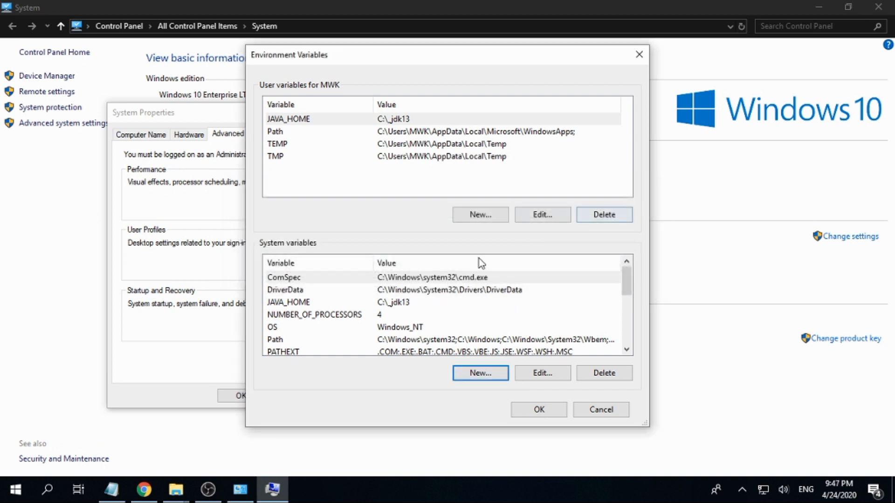
Check the existing JAVA_HOME entry among the system variables, accept the open dialogs and close the System window
scroll(326, 312, down, 1)
scroll(291, 307, up, 1)
click(301, 303)
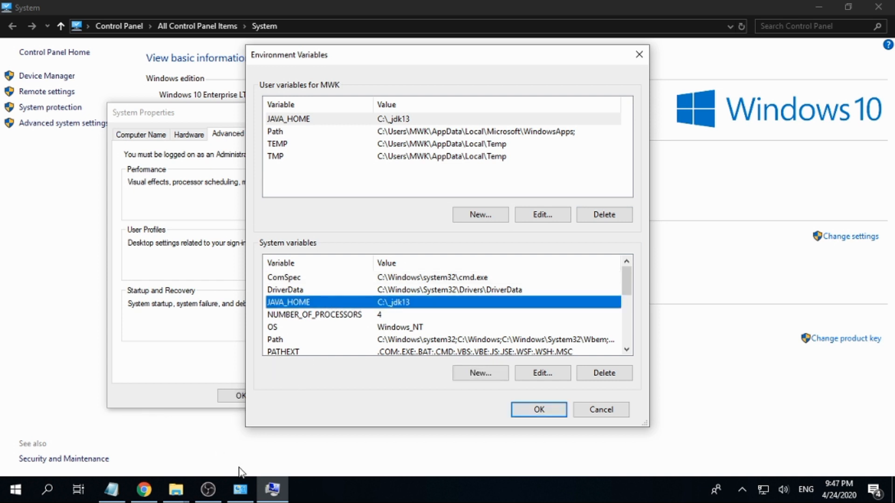
click(540, 412)
click(250, 394)
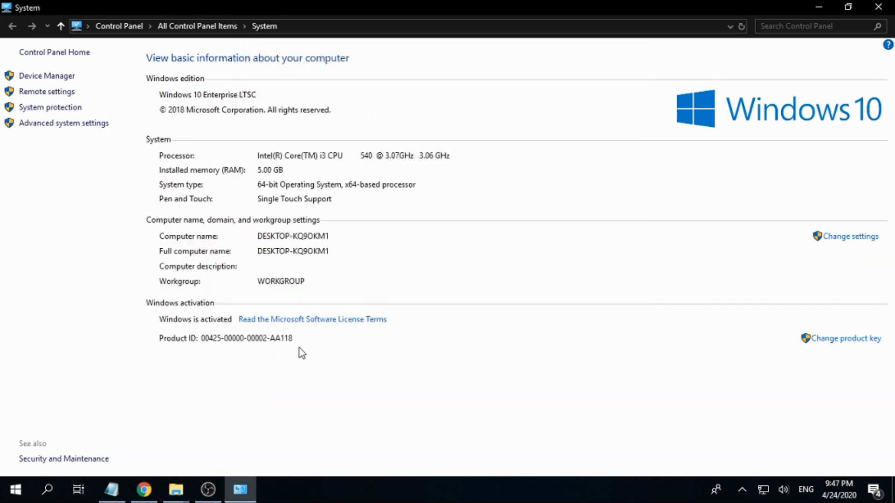
click(877, 8)
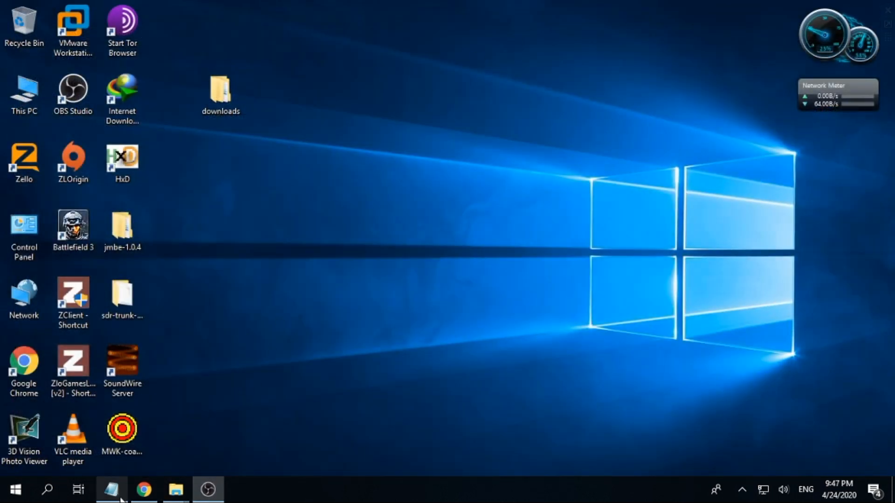
Review the Notepad instructions for editing Path, including the ;C:\_jdk13\bin text for the end of the WindowsPowerShell line, and return to the desktop
click(112, 489)
drag(51, 289, 160, 310)
scroll(146, 297, down, 1)
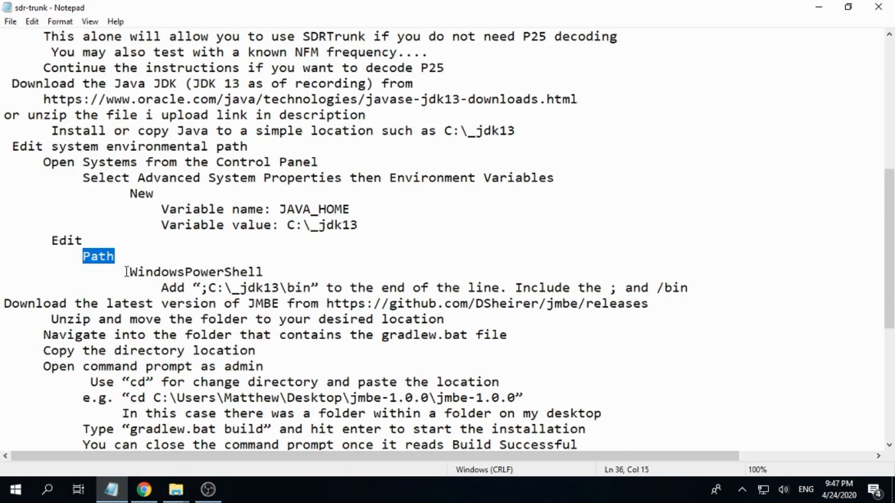
drag(126, 271, 306, 272)
drag(154, 290, 316, 290)
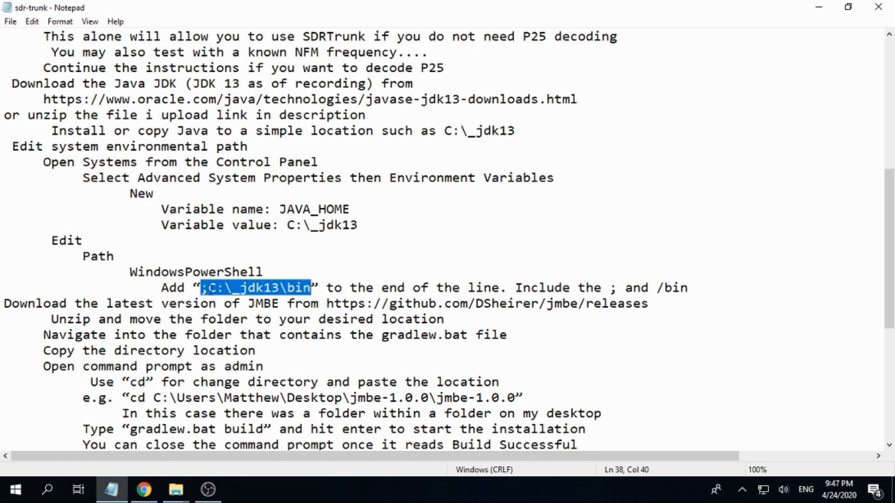
drag(329, 289, 500, 287)
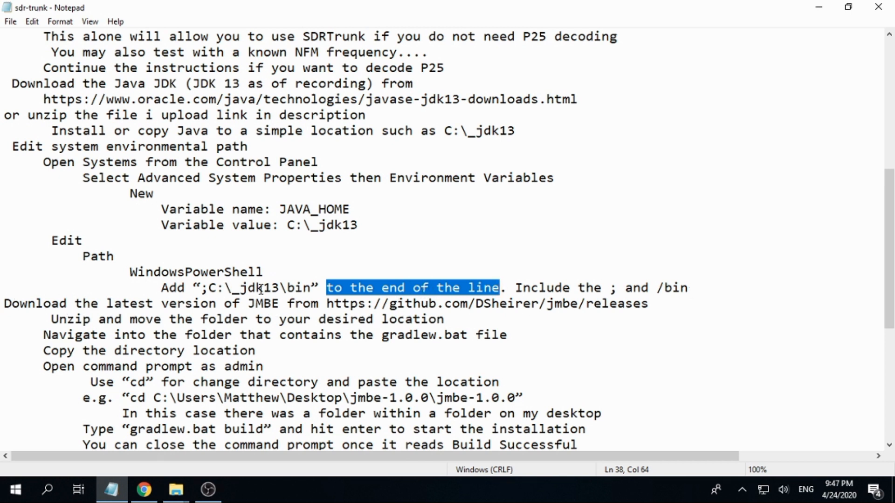
drag(311, 287, 201, 288)
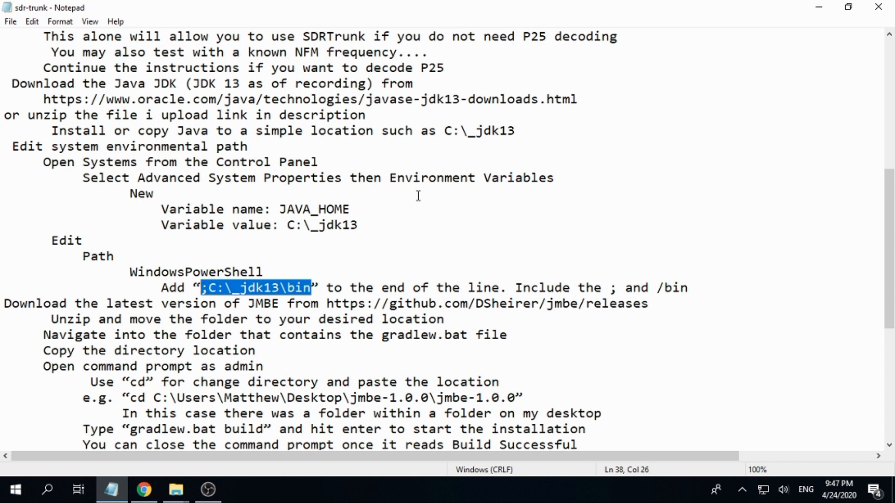
click(819, 7)
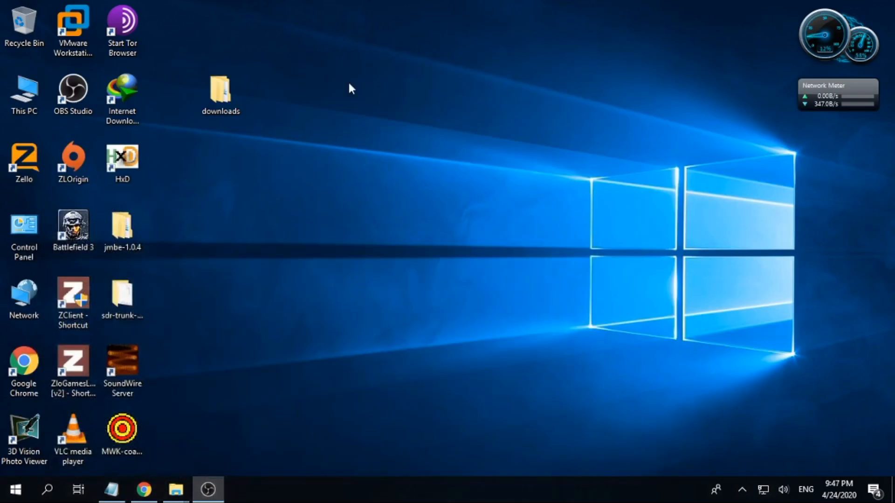
Open the computer's properties again and bring up the Environment Variables dialog from the advanced system settings
right_click(28, 102)
click(84, 253)
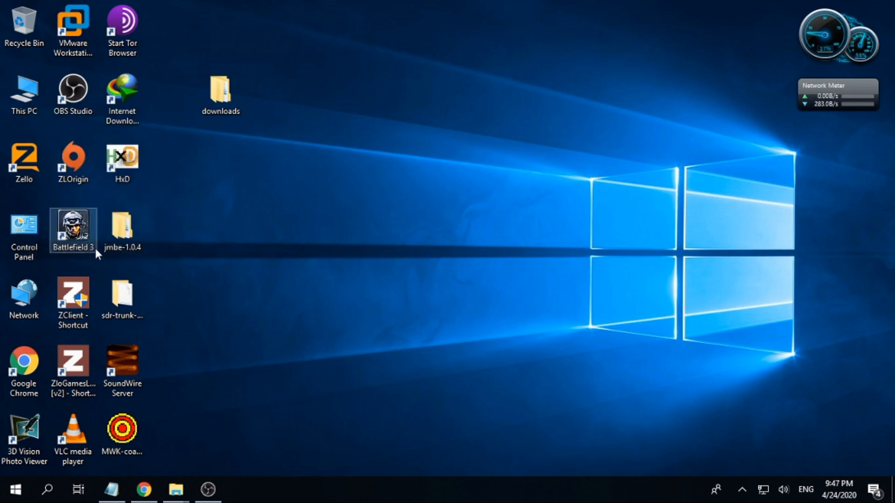
click(72, 123)
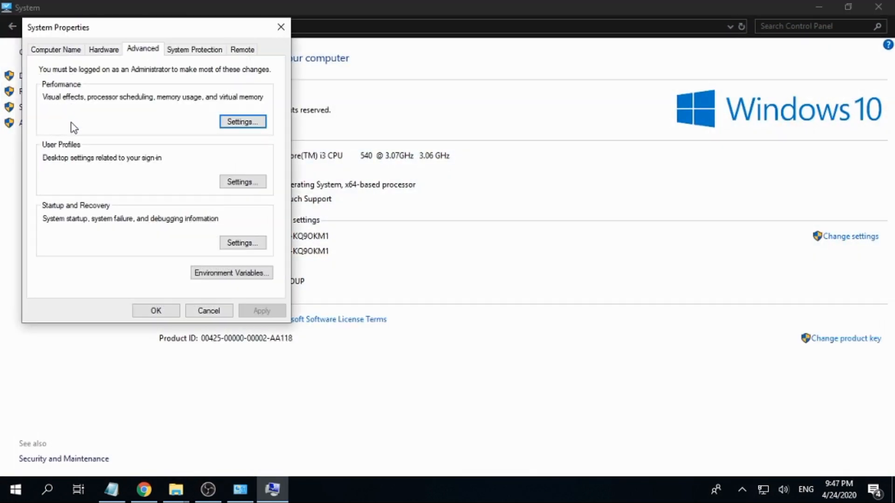
click(54, 52)
click(134, 51)
click(218, 273)
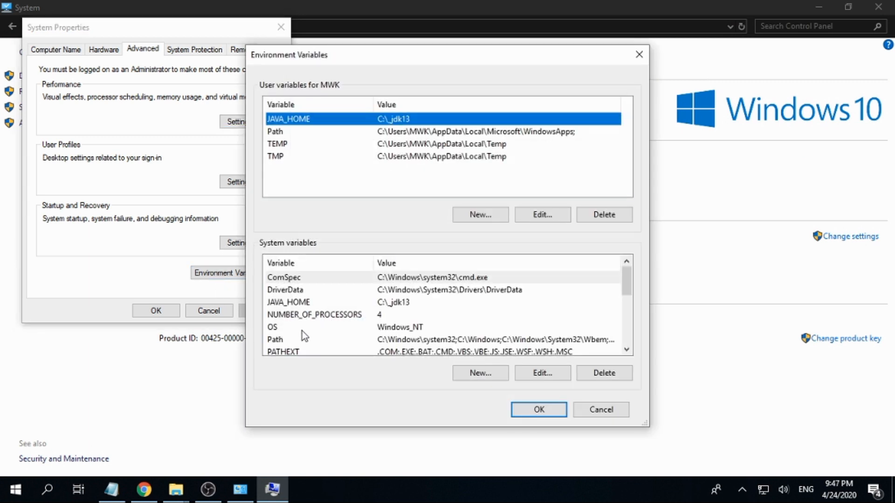
Open the Path system variable for editing and select the ;C:\_jdk13\bin text at the end of its WindowsPowerShell entry
scroll(302, 331, down, 2)
scroll(292, 302, up, 1)
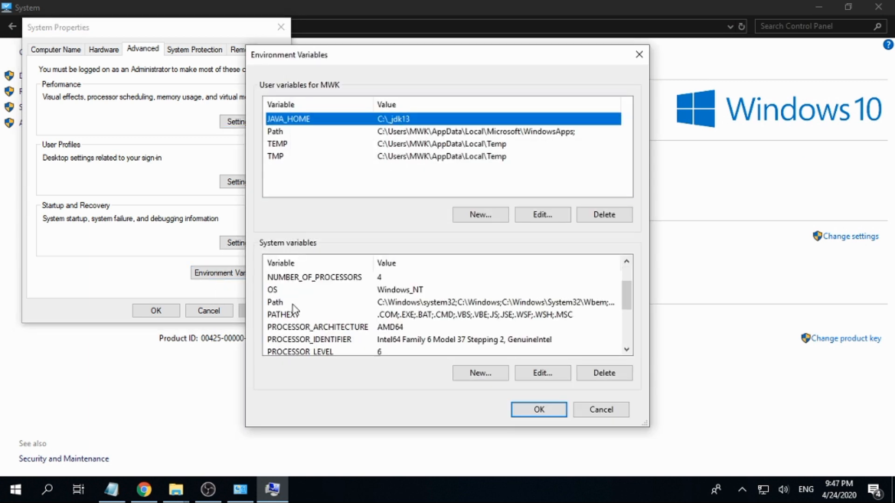
click(280, 303)
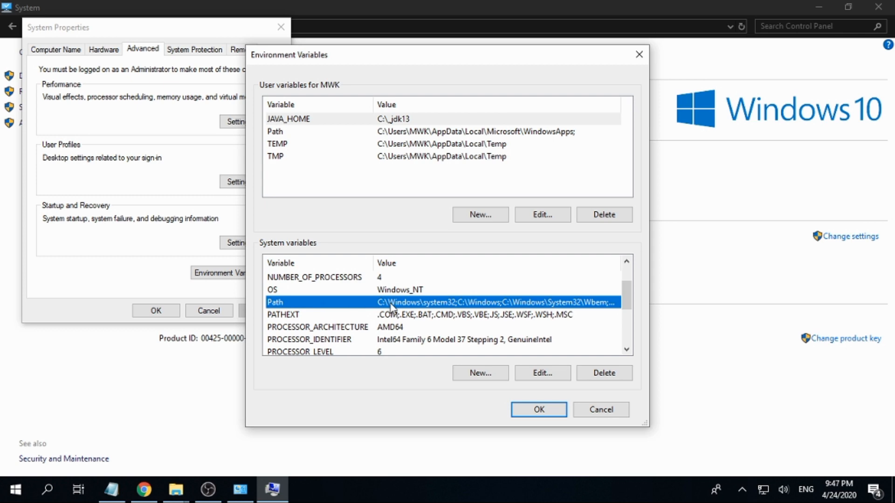
click(541, 373)
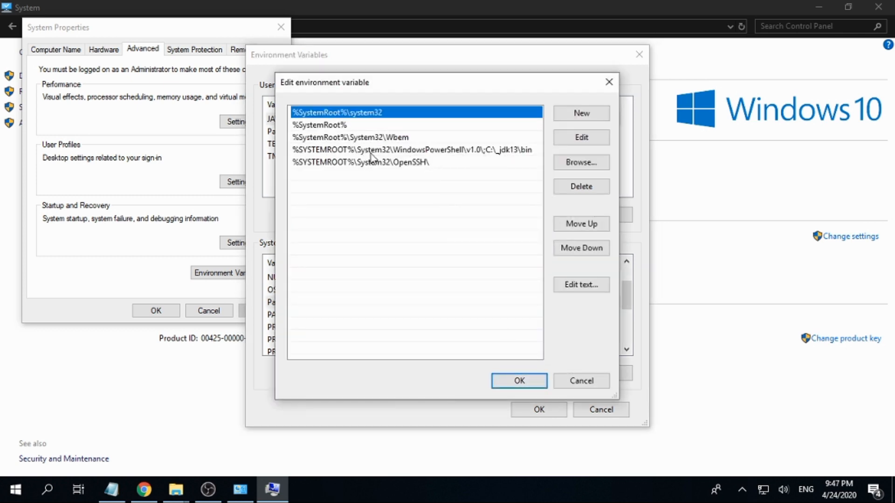
click(404, 153)
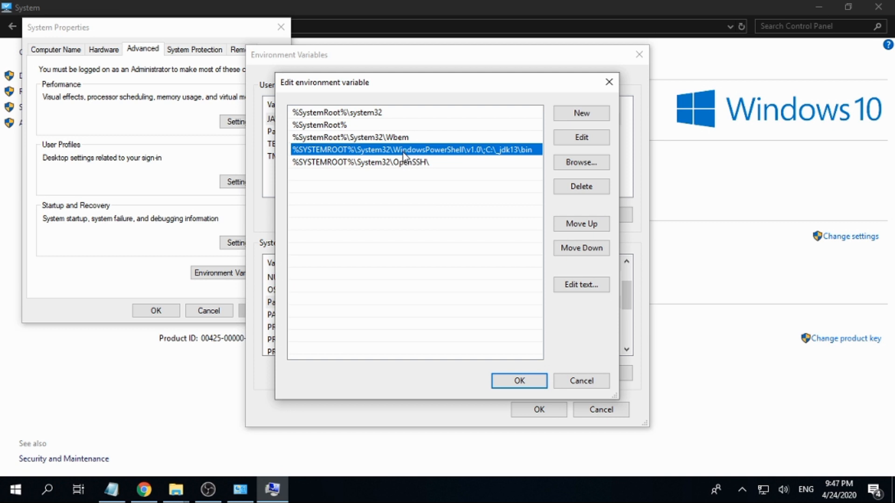
double_click(457, 151)
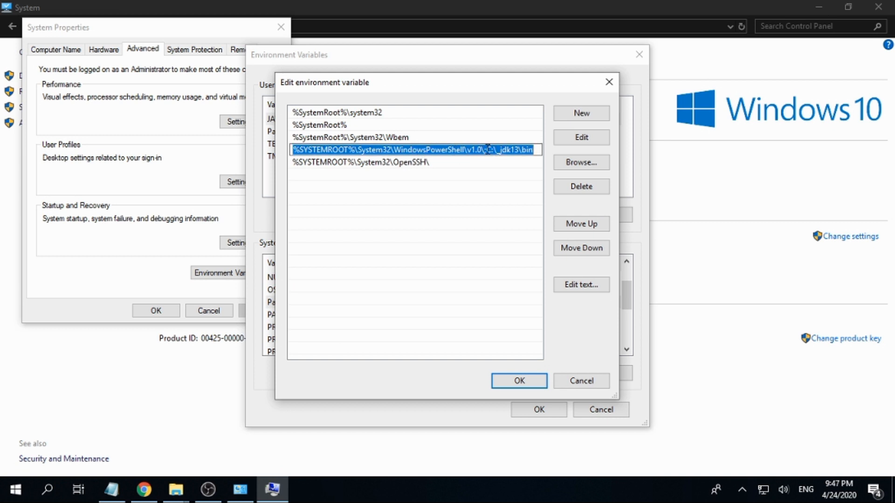
drag(485, 152, 525, 152)
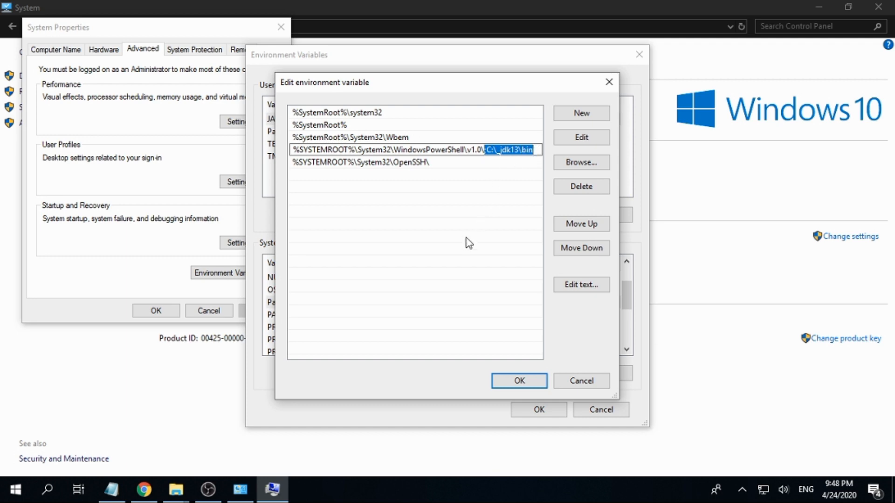
Copy ;C:\_jdk13\bin from the Notepad notes and select the matching text in the WindowsPowerShell path entry, leaving the entry as it is
click(111, 490)
right_click(255, 286)
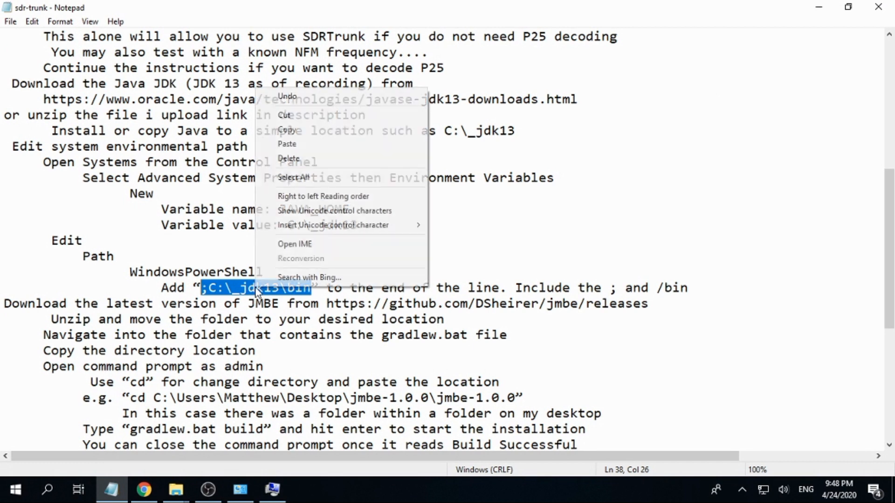
click(298, 130)
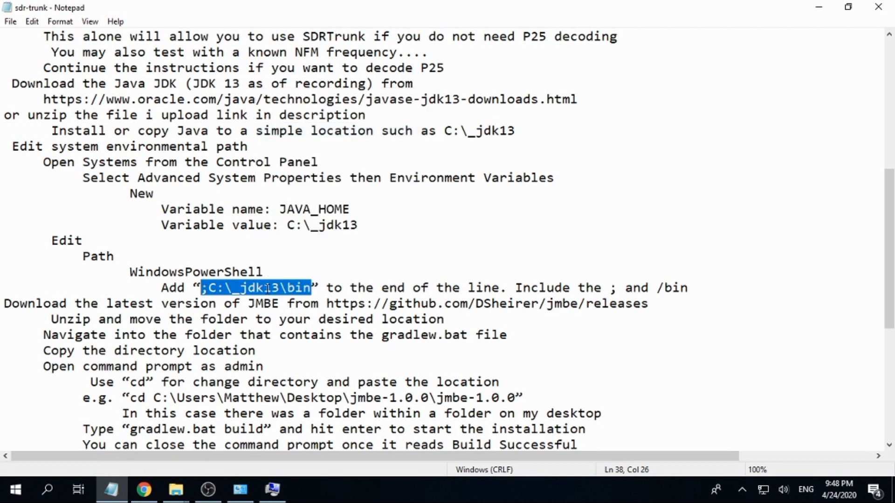
click(273, 490)
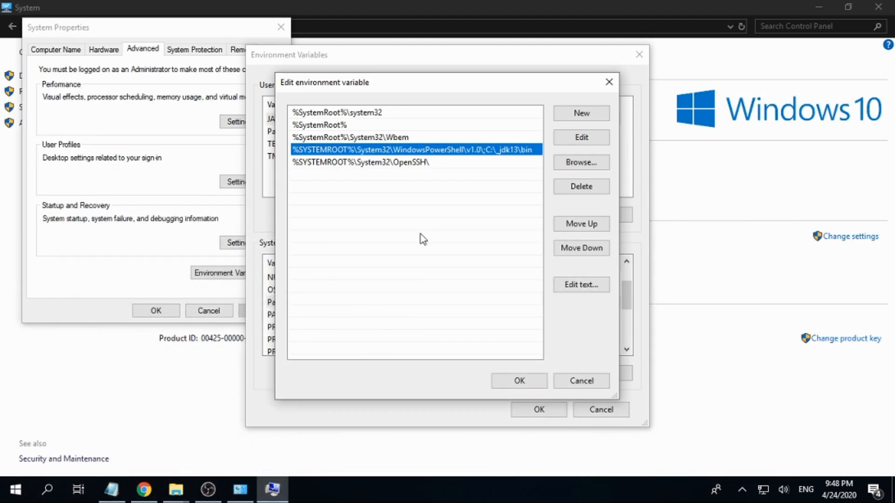
double_click(484, 152)
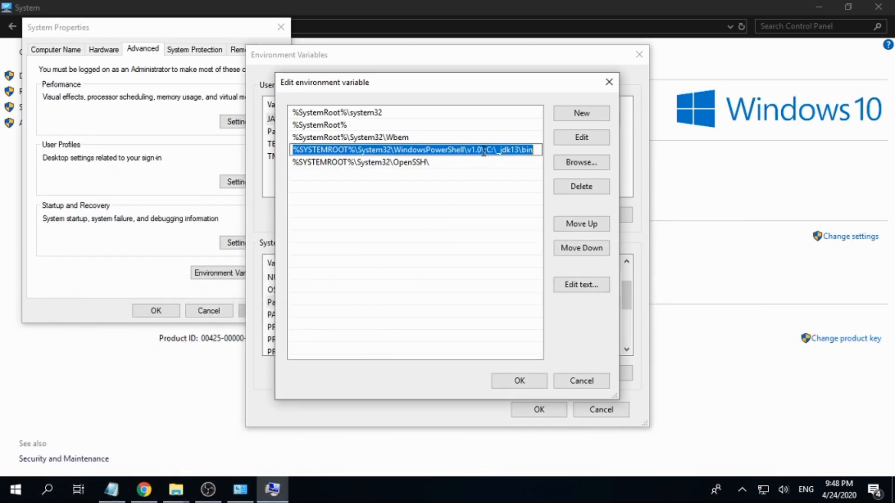
click(484, 152)
drag(485, 152, 533, 152)
right_click(518, 152)
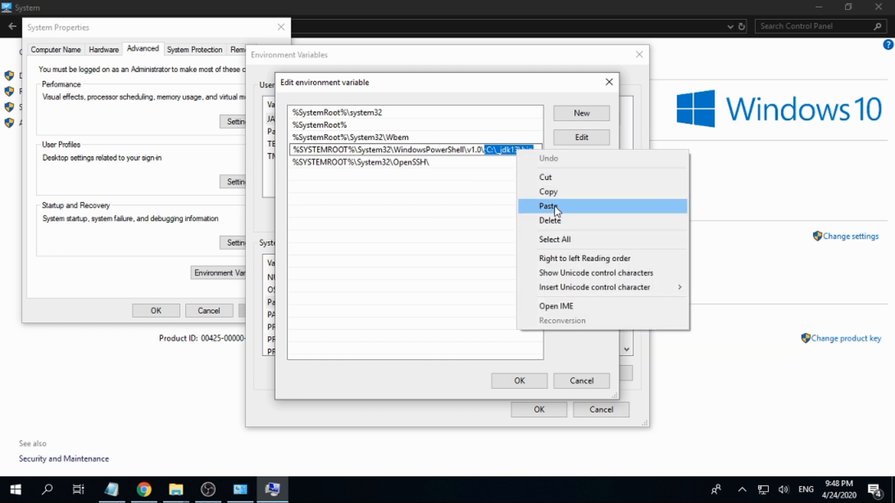
click(478, 207)
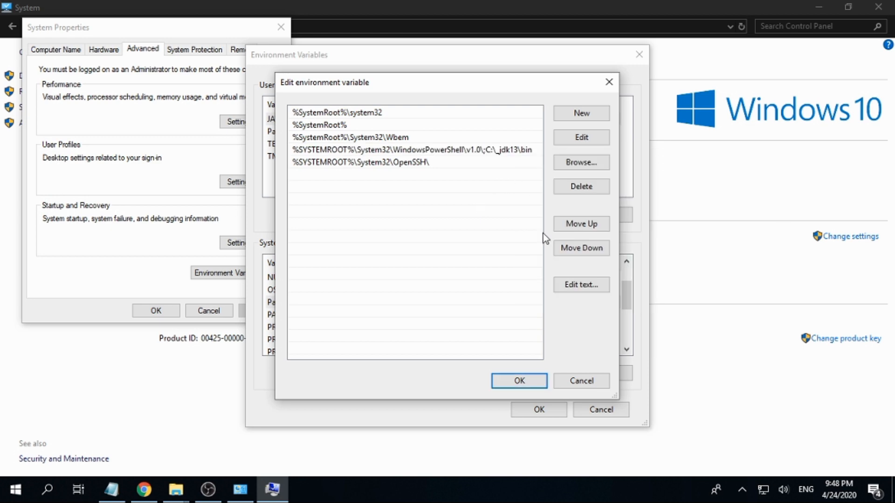
Confirm the Path variable, accept the Environment Variables and System Properties dialogs, and close the System window
click(519, 382)
click(538, 410)
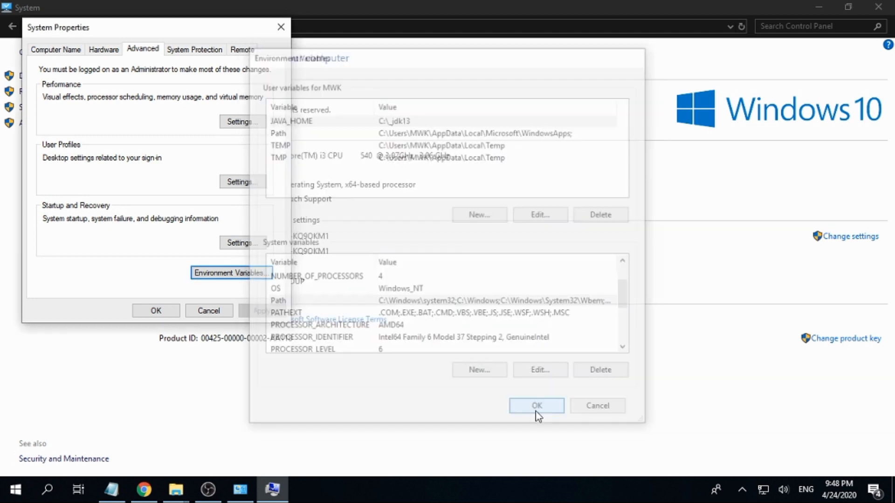
click(159, 311)
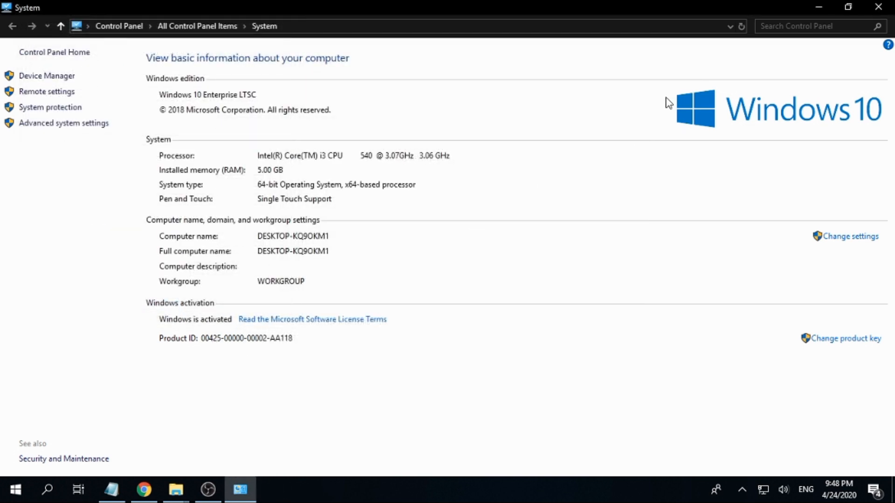
click(876, 9)
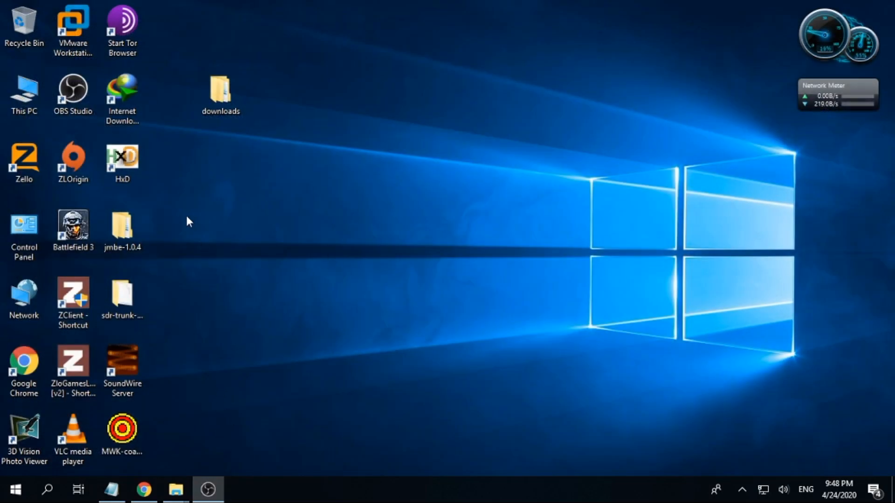
Look through the downloads folder on the desktop and minimize its window
double_click(217, 96)
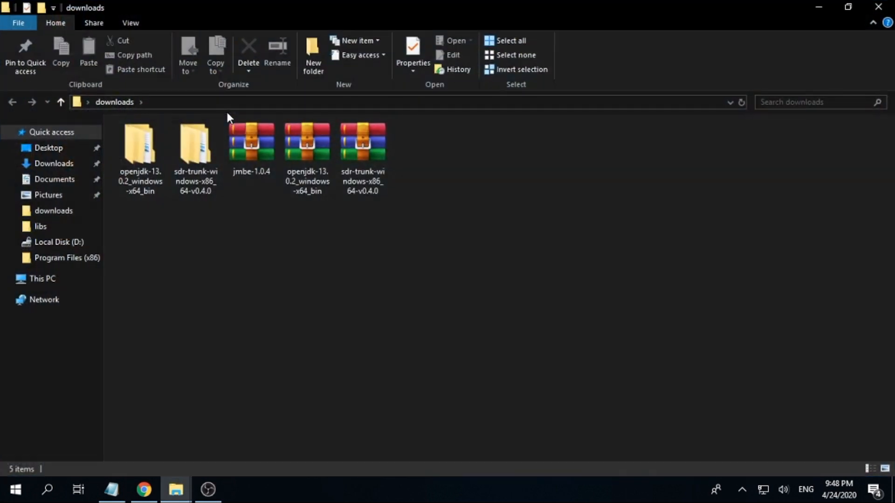
click(819, 7)
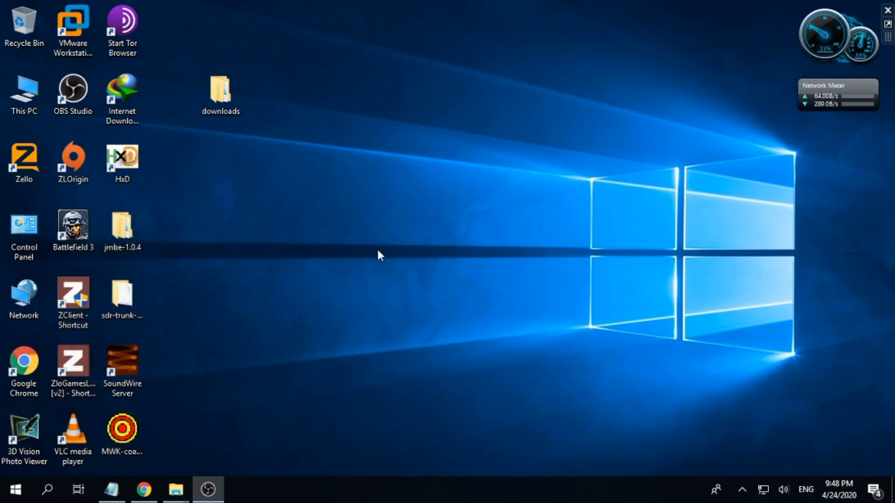
Read the JMBE instructions in the Notepad notes, from the download link through the directory change and the gradlew.bat build command
click(114, 494)
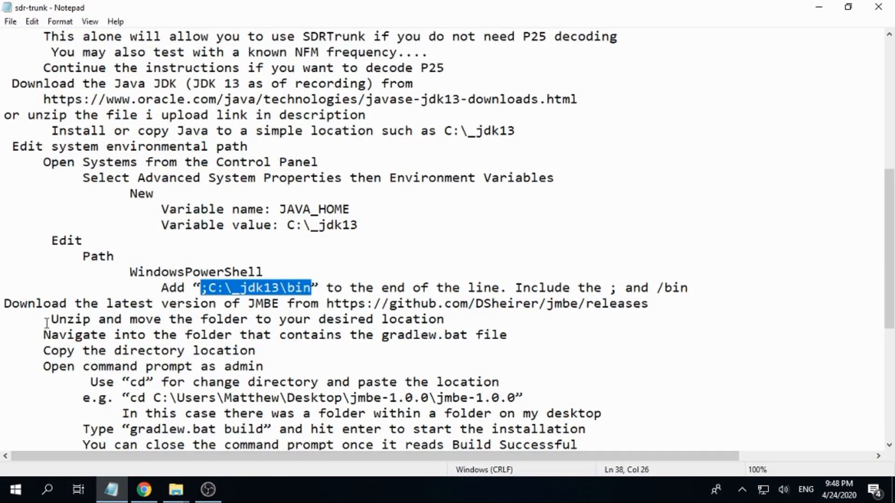
drag(4, 304, 169, 306)
drag(327, 304, 652, 303)
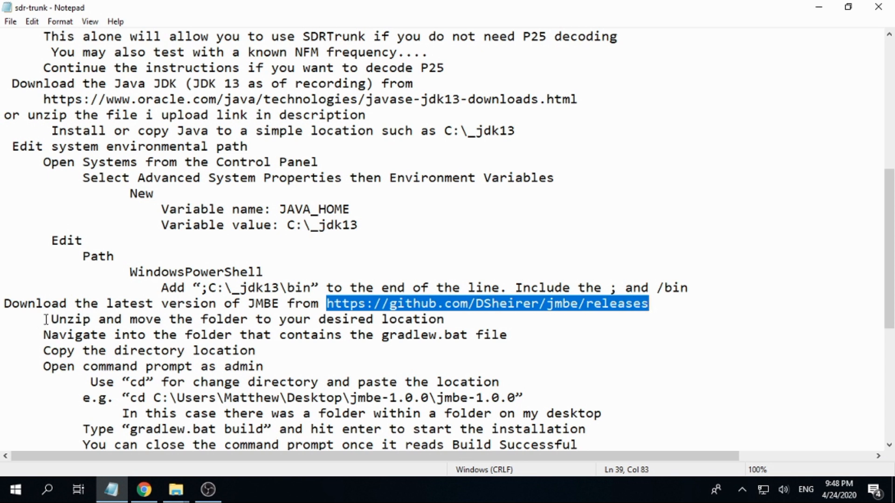
drag(44, 319, 448, 320)
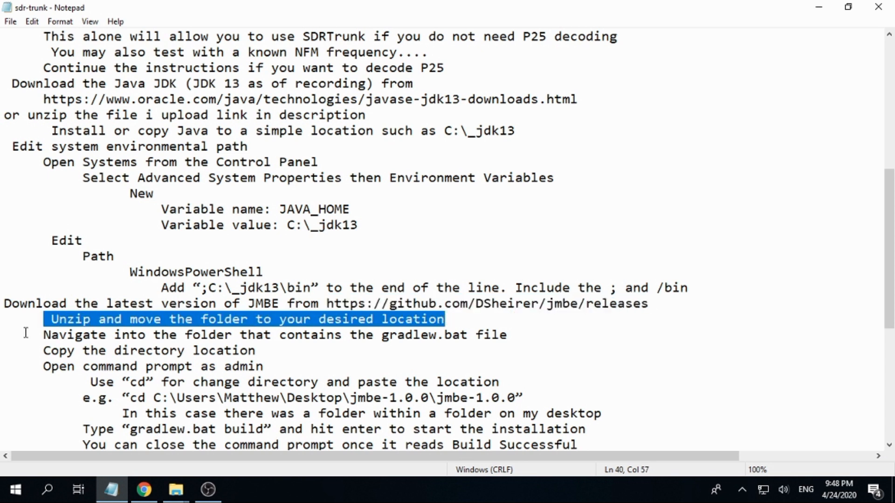
drag(28, 335, 518, 342)
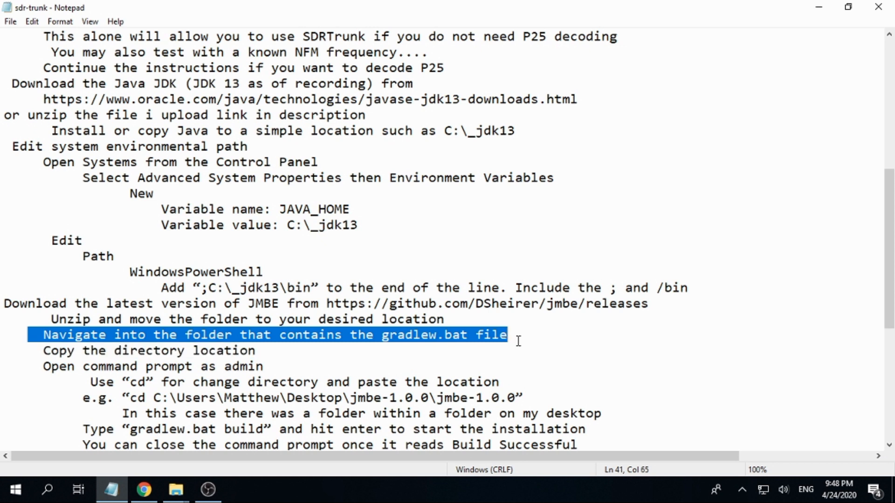
drag(32, 351, 264, 353)
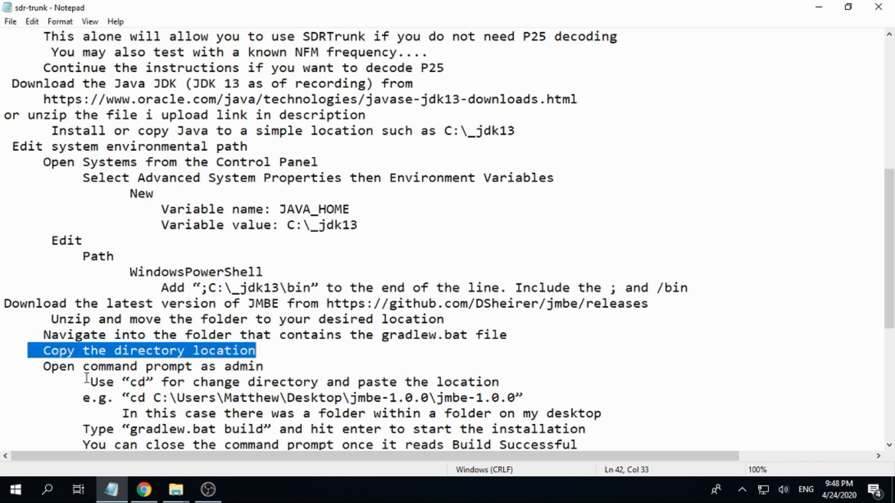
drag(35, 367, 276, 375)
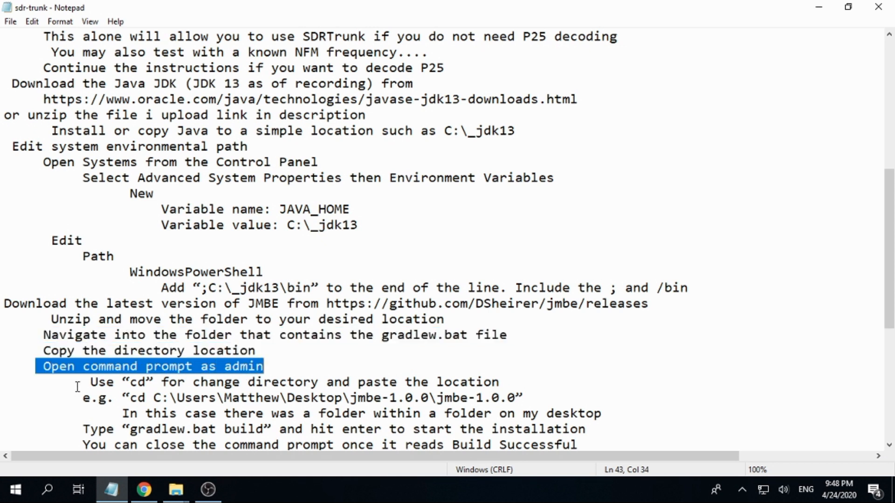
drag(78, 387, 500, 383)
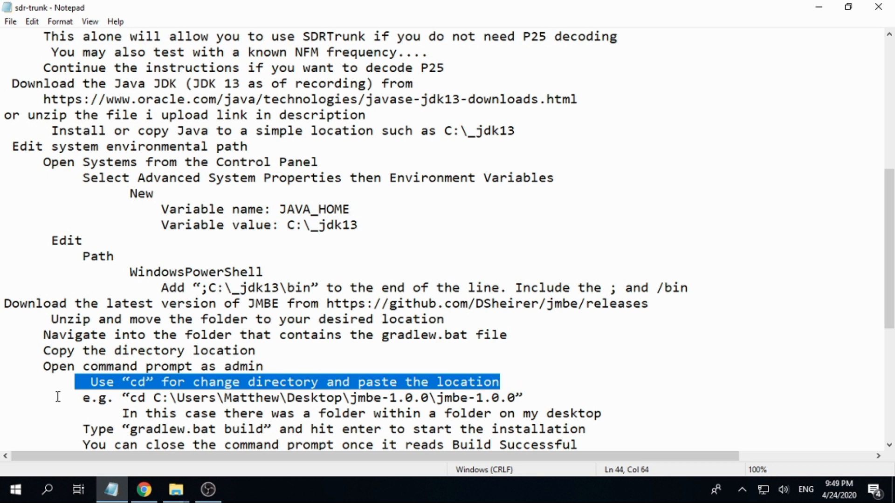
drag(58, 397, 524, 388)
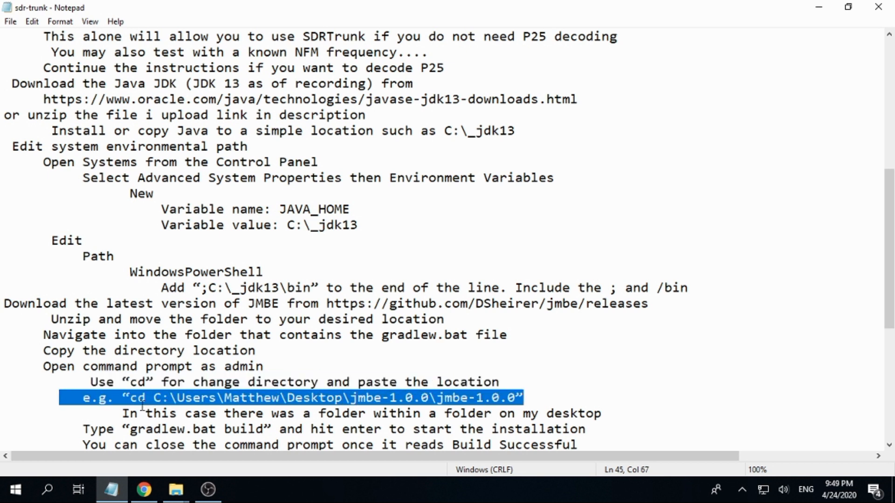
drag(124, 413, 604, 428)
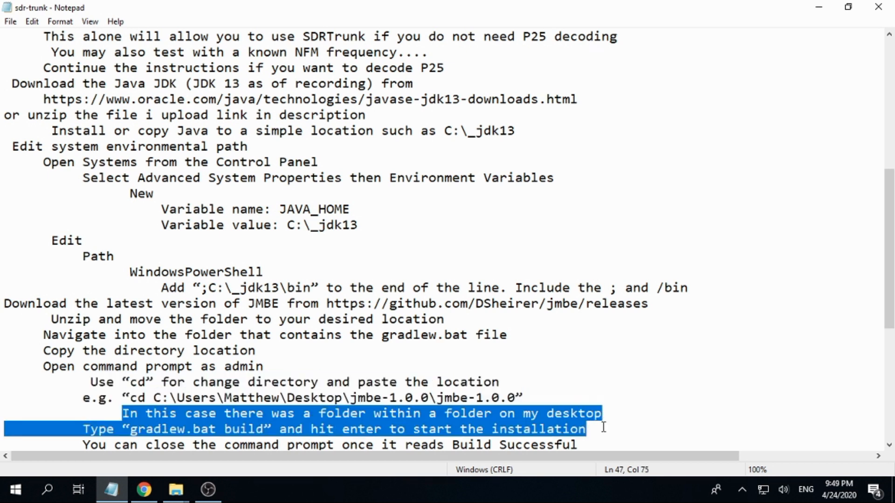
scroll(617, 397, down, 1)
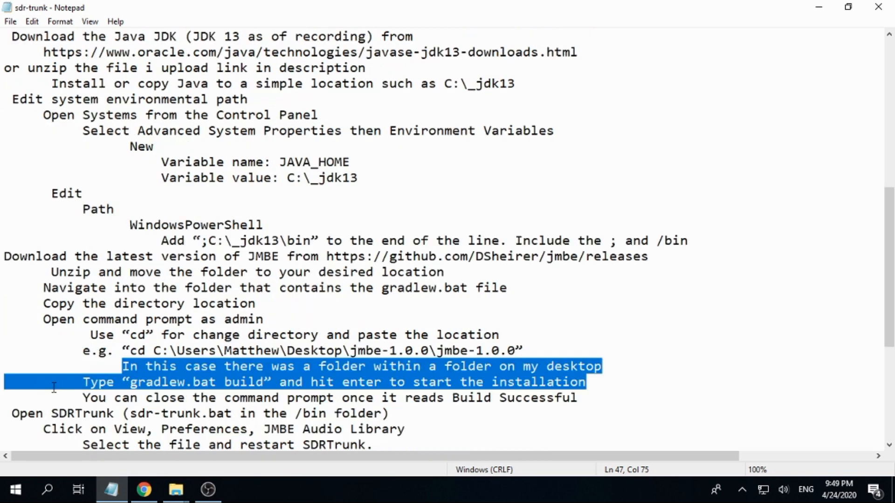
drag(70, 382, 586, 392)
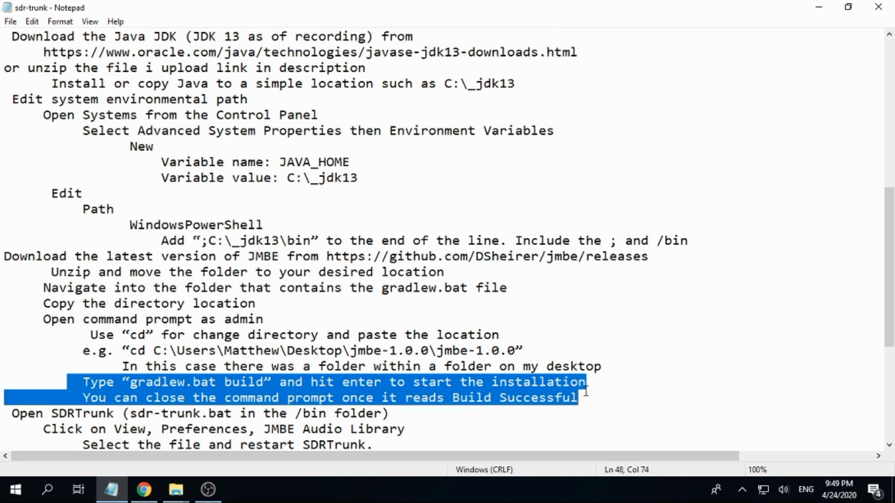
Read the notes on opening SDRTrunk, choosing the JMBE Audio Library and locating the finished JMBE file, and minimize Notepad
click(12, 414)
scroll(53, 406, down, 1)
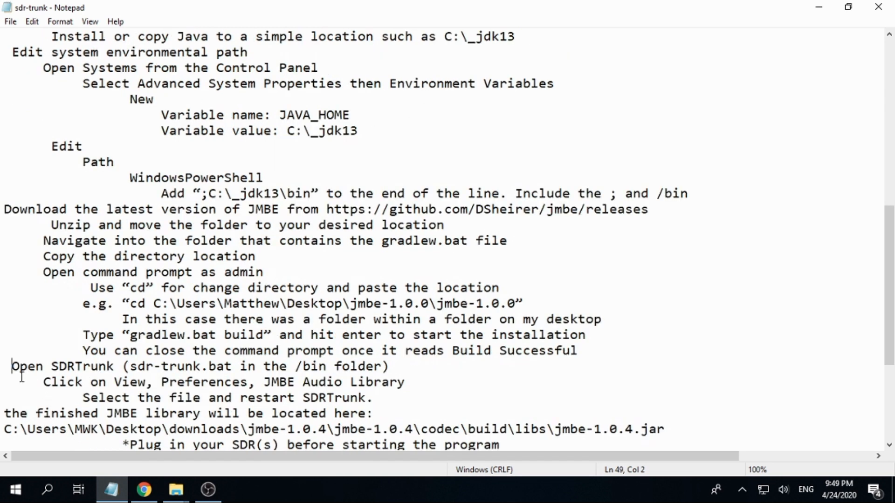
drag(14, 367, 410, 369)
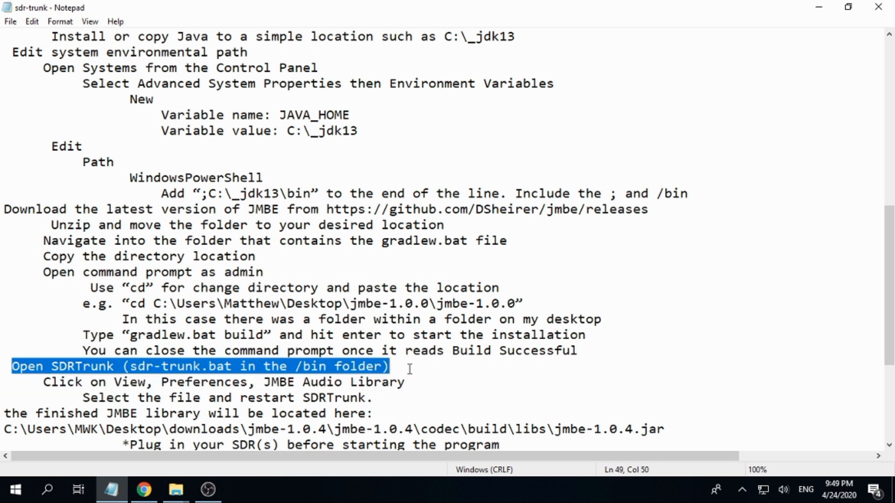
drag(38, 385, 414, 384)
drag(80, 401, 399, 397)
scroll(407, 397, down, 2)
scroll(407, 397, down, 1)
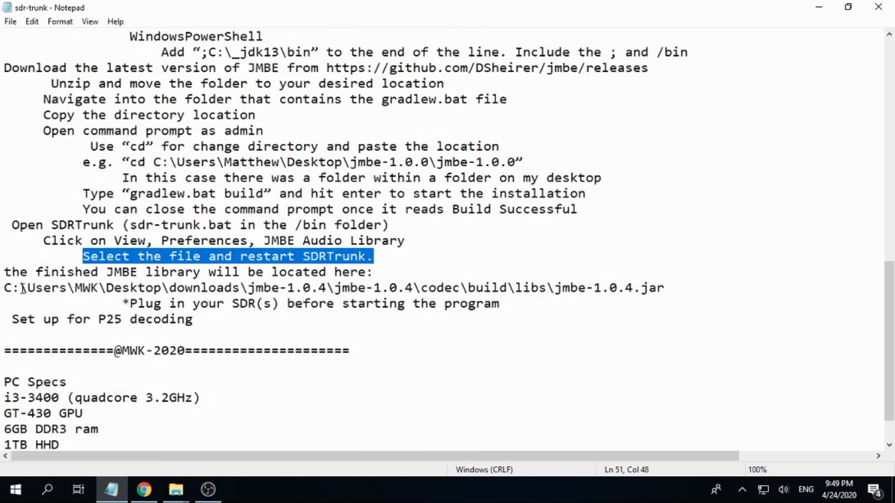
drag(3, 273, 379, 269)
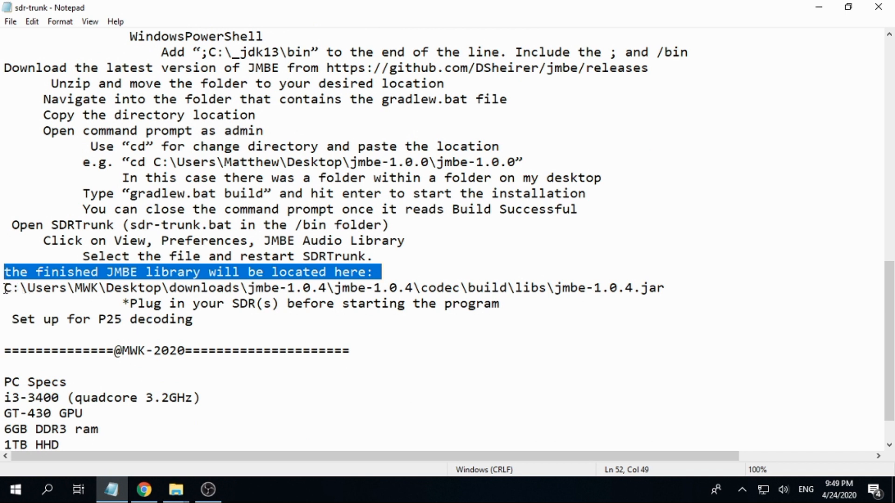
drag(4, 288, 680, 297)
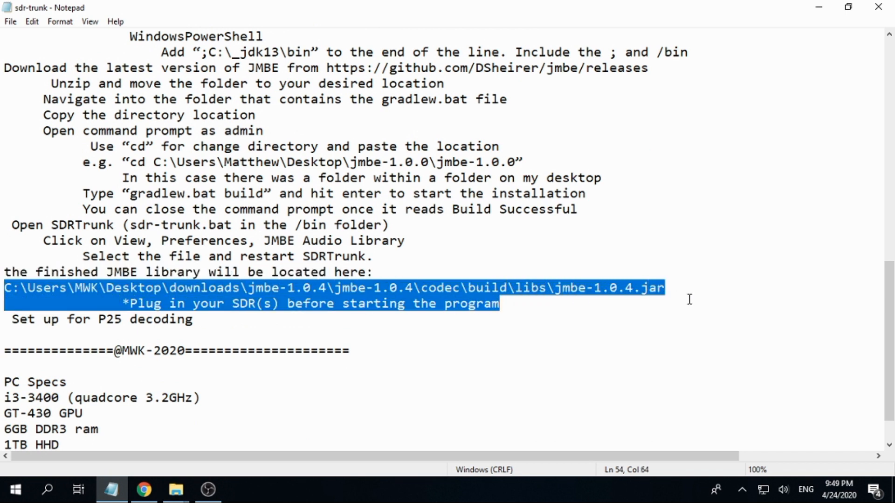
click(479, 320)
scroll(336, 320, down, 1)
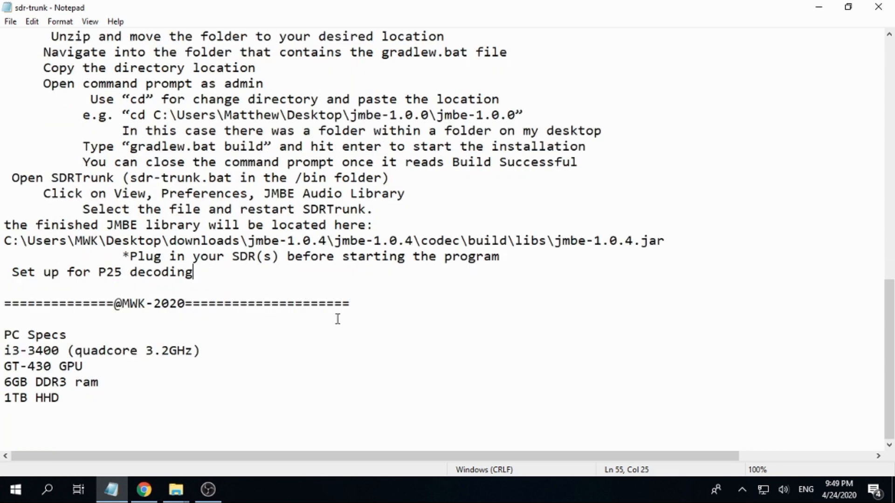
scroll(336, 320, up, 5)
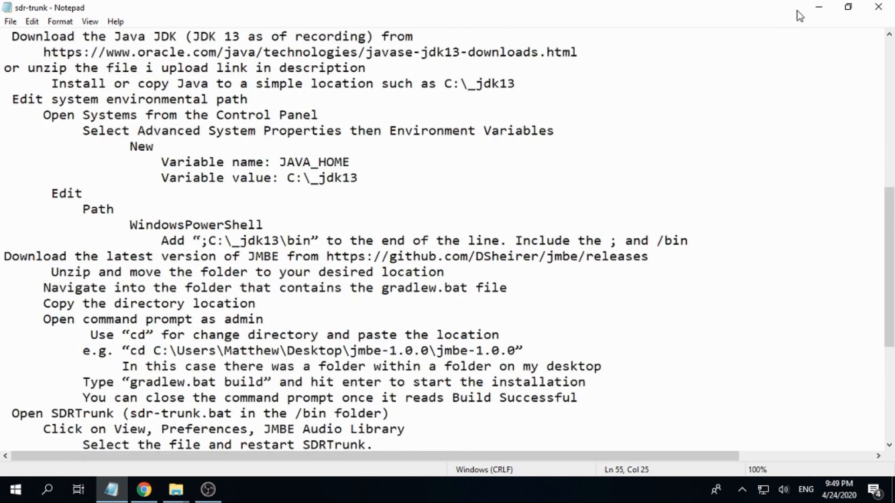
click(817, 5)
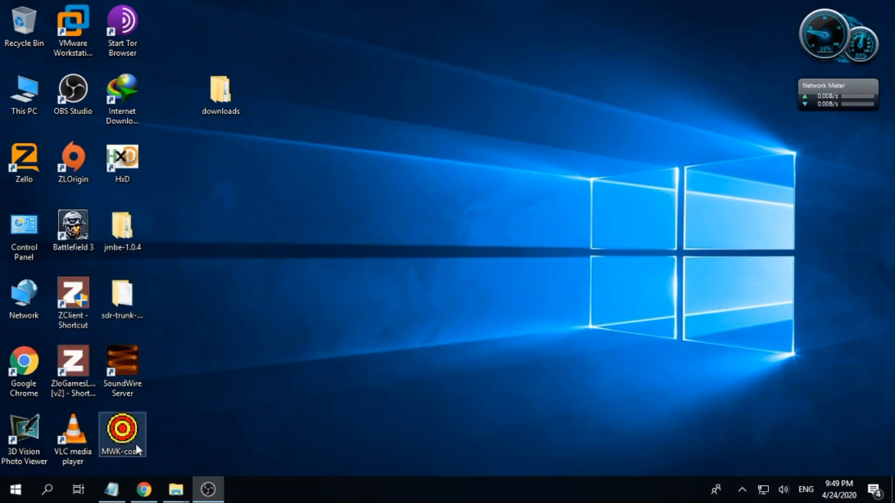
Switch to Chrome and look through the versions on the DSheirer/jmbe releases page, checking the sdrtrunk releases page in between
click(144, 489)
click(254, 42)
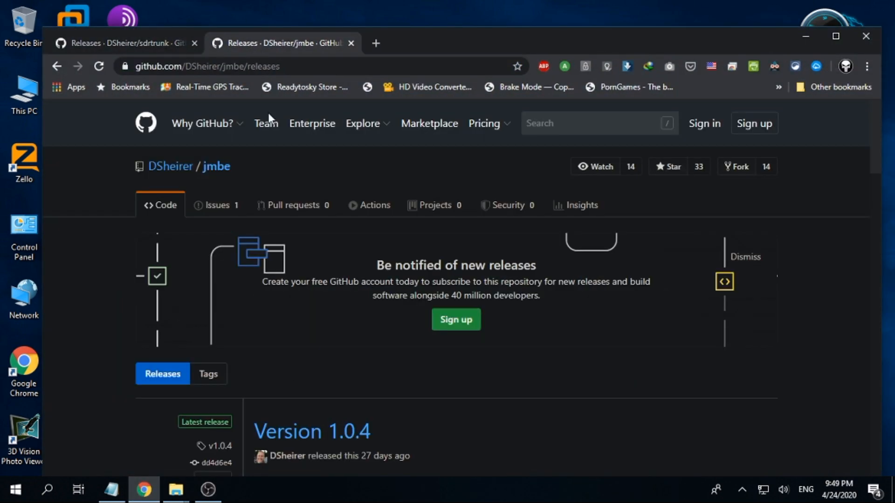
scroll(322, 403, down, 1)
scroll(321, 399, up, 1)
click(107, 42)
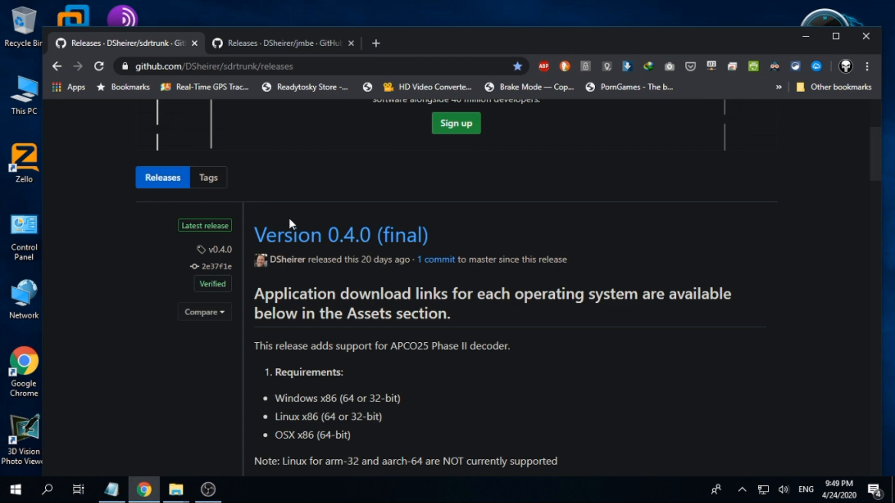
scroll(288, 217, up, 4)
click(264, 41)
scroll(356, 243, down, 7)
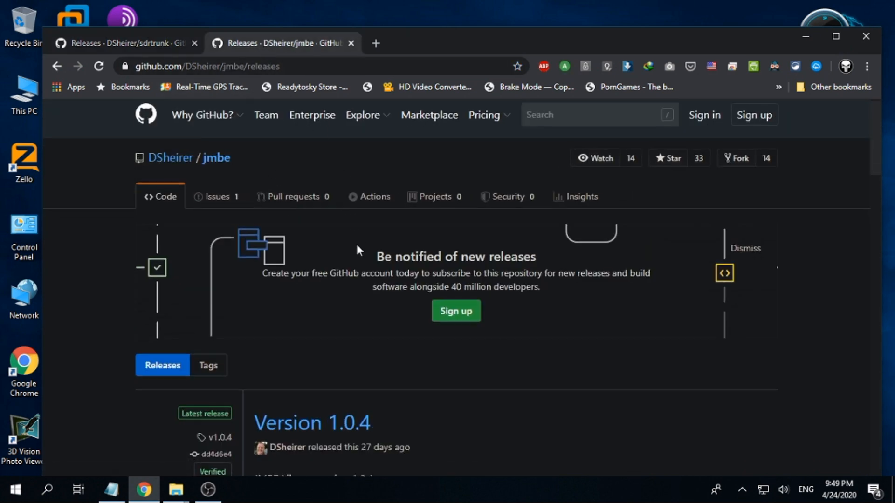
scroll(359, 248, down, 10)
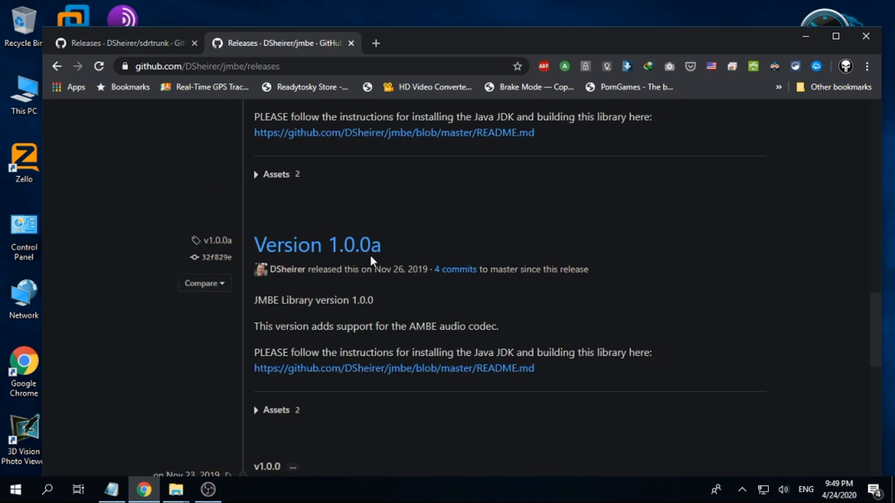
scroll(372, 251, down, 5)
scroll(376, 312, up, 20)
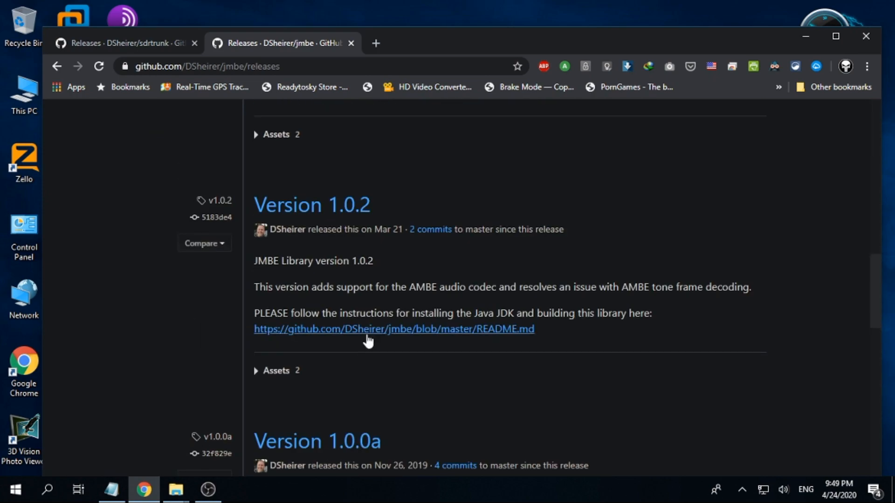
scroll(373, 345, up, 4)
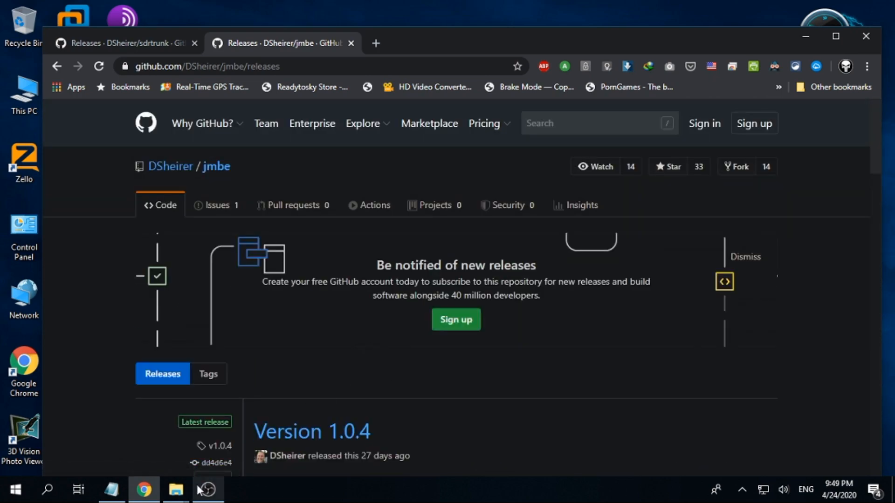
click(111, 490)
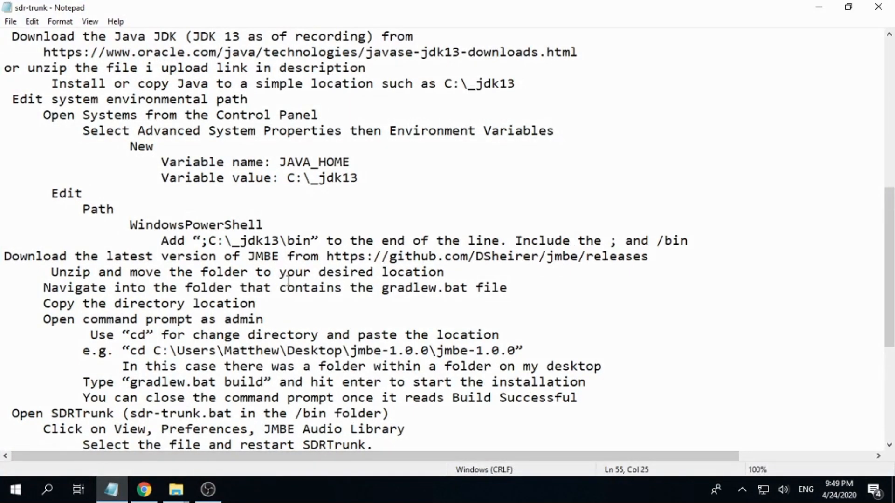
scroll(357, 394, down, 2)
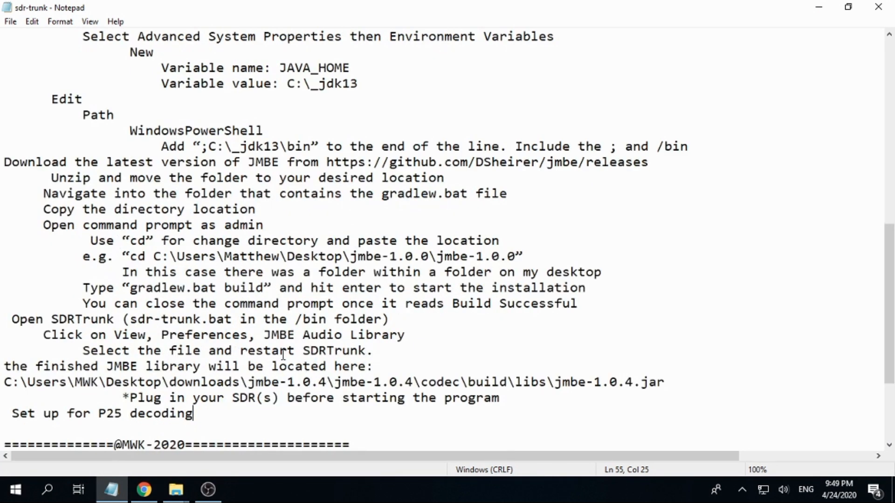
scroll(392, 305, up, 3)
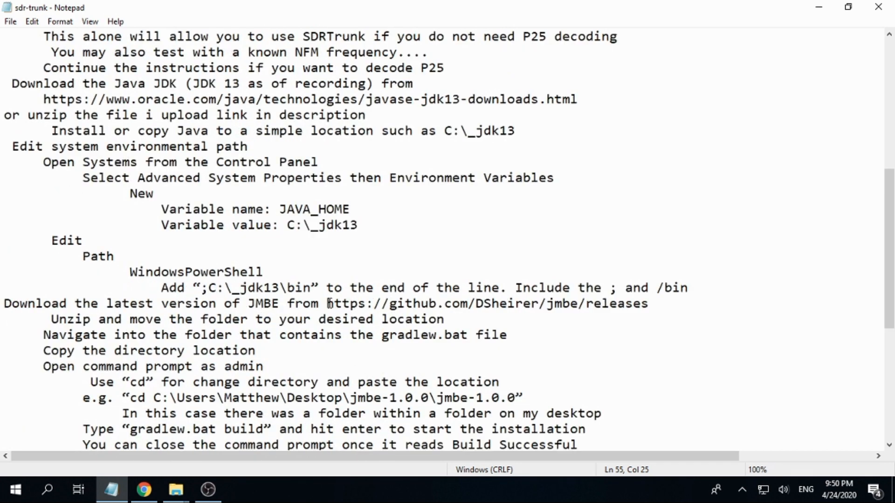
drag(329, 304, 662, 310)
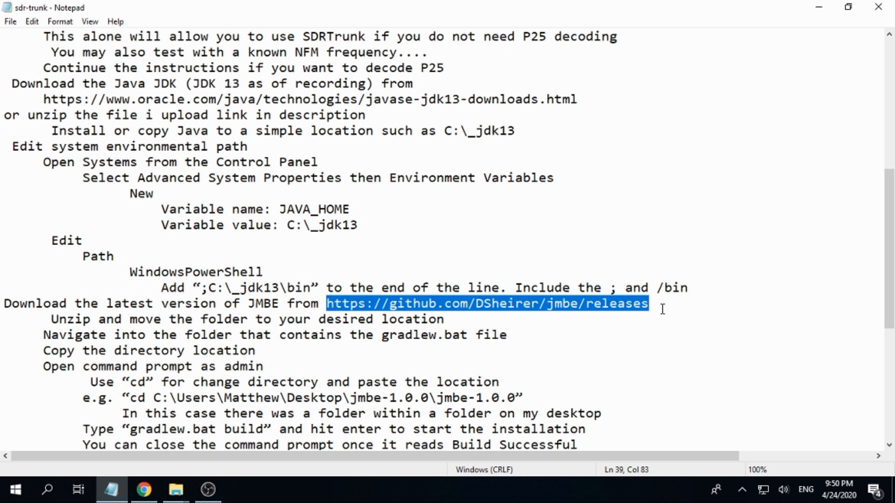
right_click(604, 303)
click(651, 144)
Switch to Chrome and open the copied JMBE releases address in a new browser tab
click(143, 489)
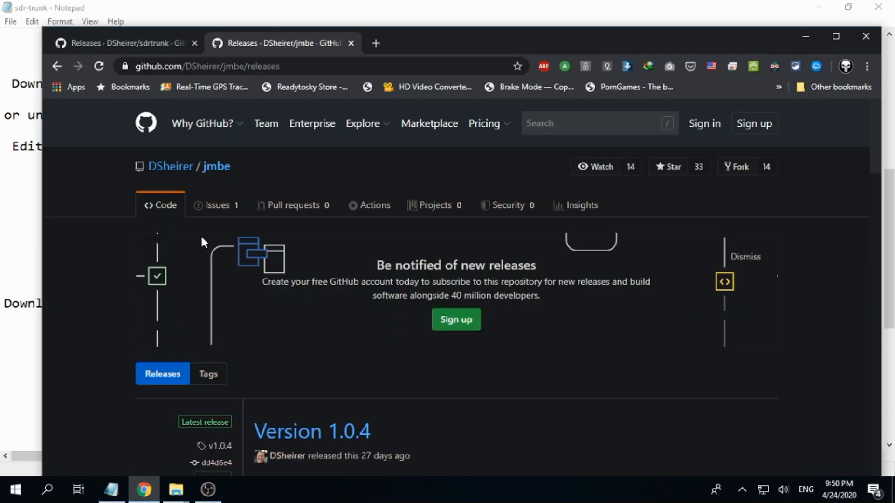
click(376, 43)
right_click(271, 66)
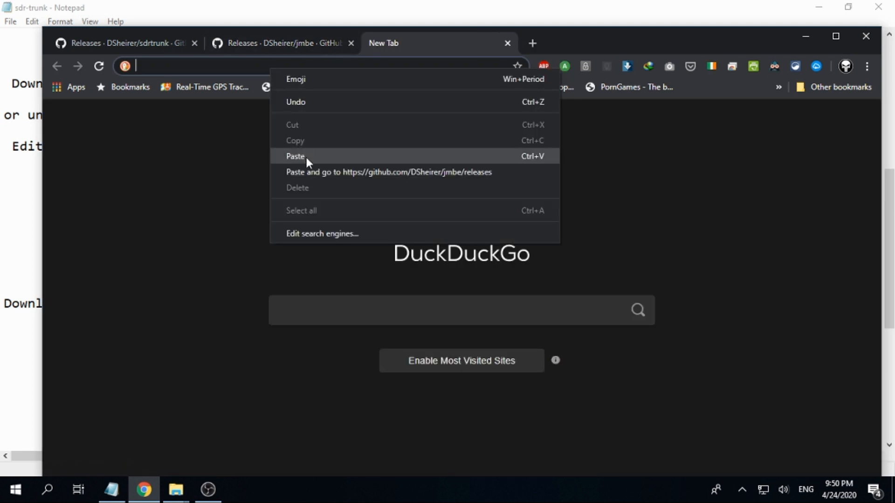
click(306, 156)
key(Return)
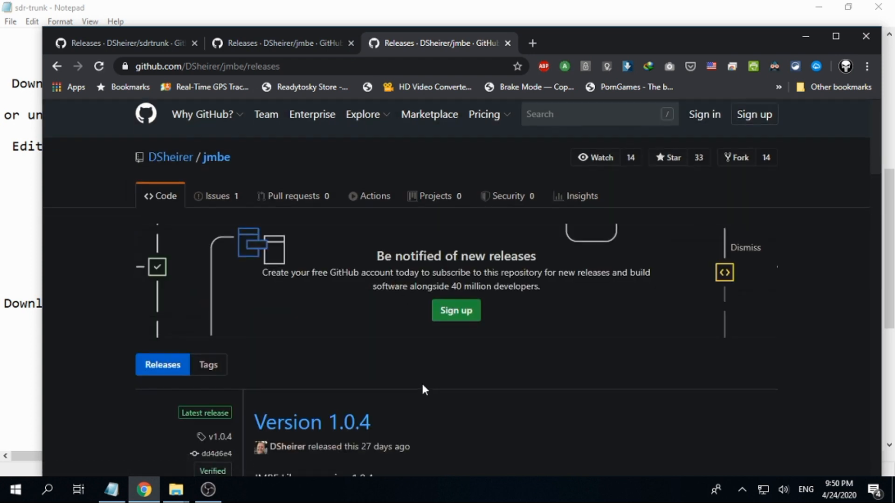
Try to download the Version 1.0.4 source code zip from the JMBE releases page, then cancel the duplicate download
scroll(424, 388, down, 5)
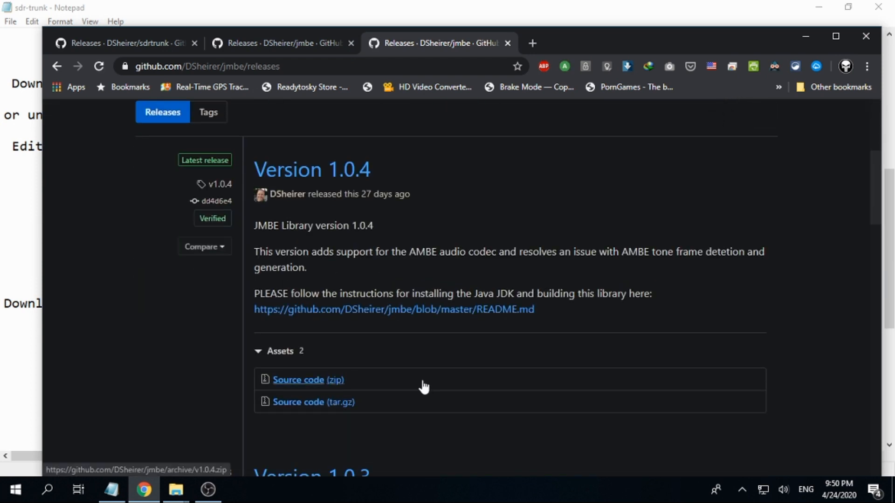
scroll(450, 369, down, 3)
scroll(544, 340, up, 4)
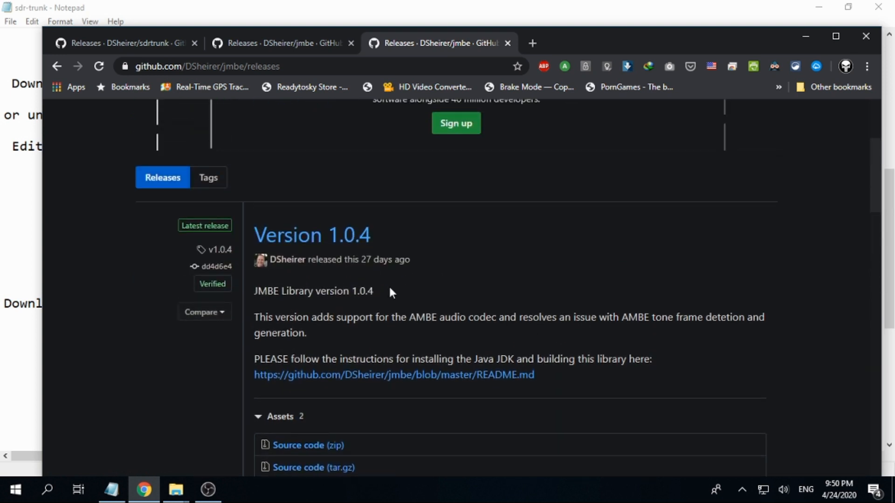
scroll(352, 310, down, 3)
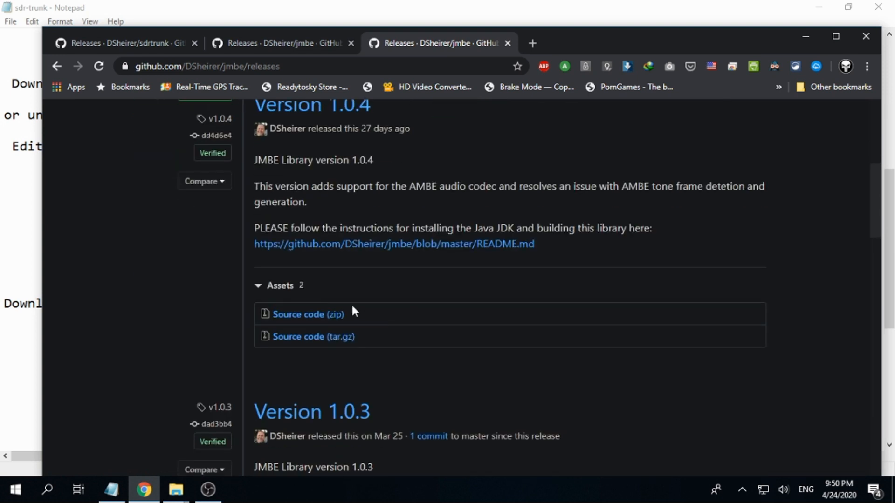
click(312, 320)
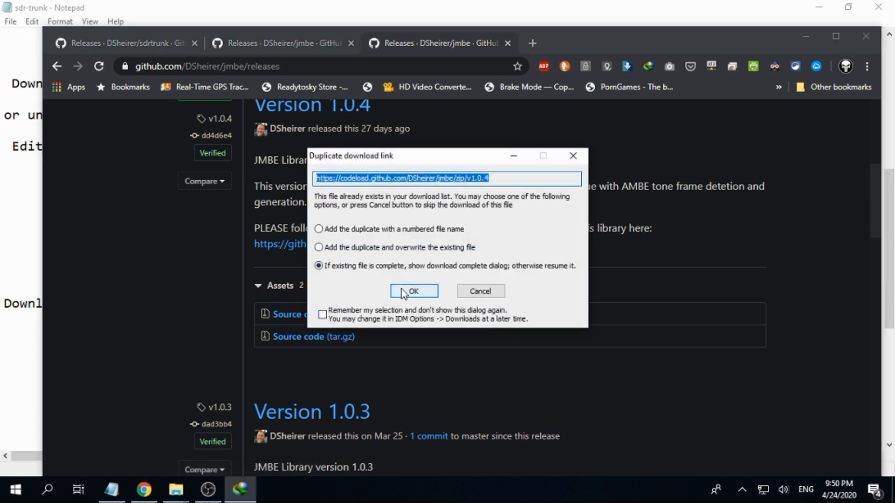
click(480, 292)
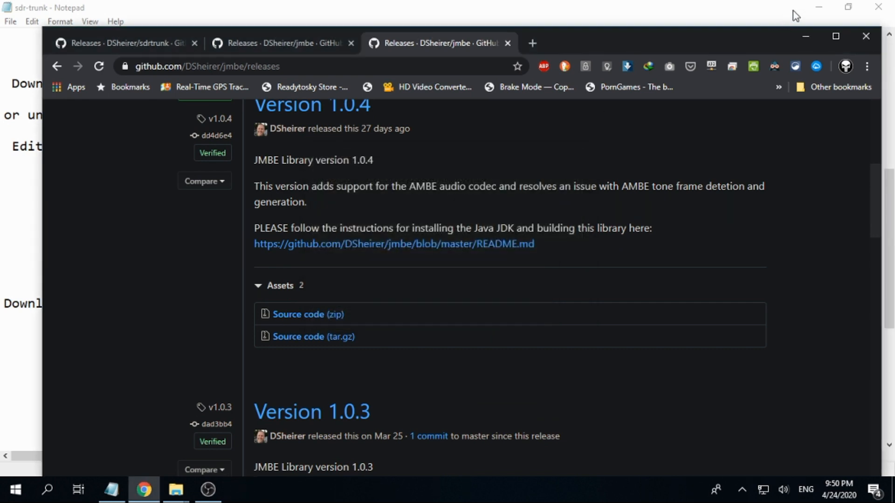
Minimize the open windows, open the desktop downloads folder and extract the jmbe-1.0.4 archive into its own jmbe-1.0.4 folder
click(819, 7)
click(804, 36)
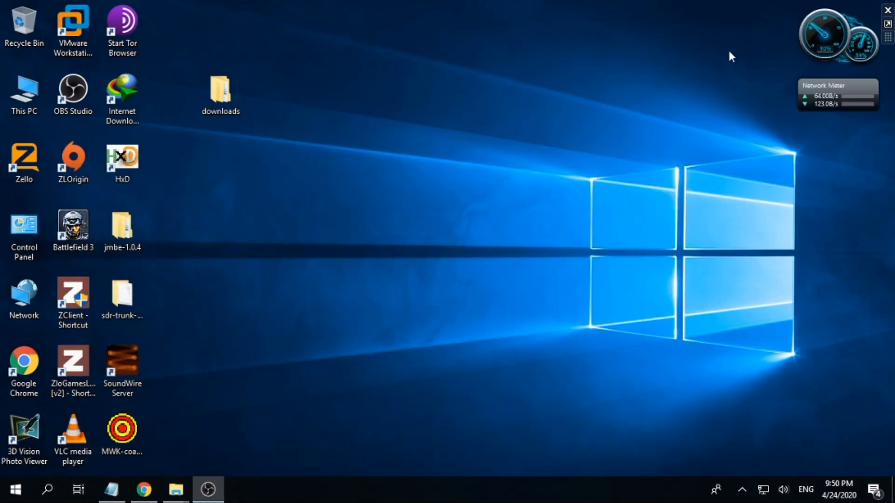
double_click(219, 93)
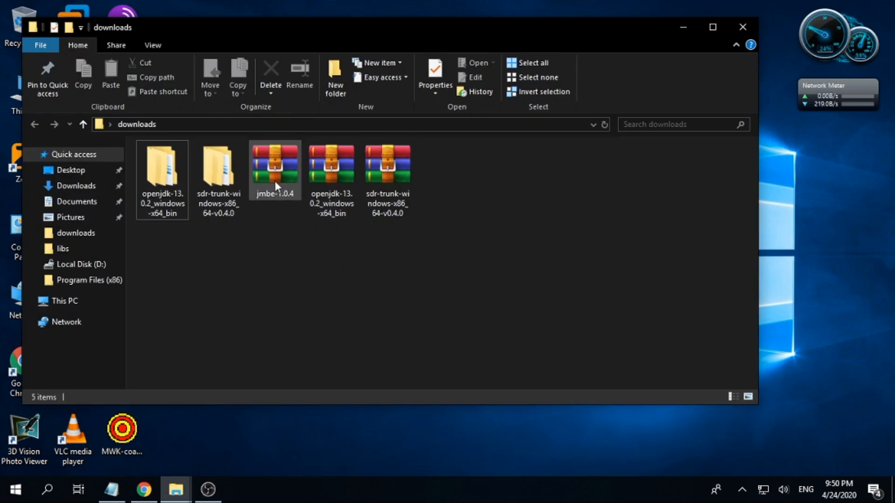
click(275, 181)
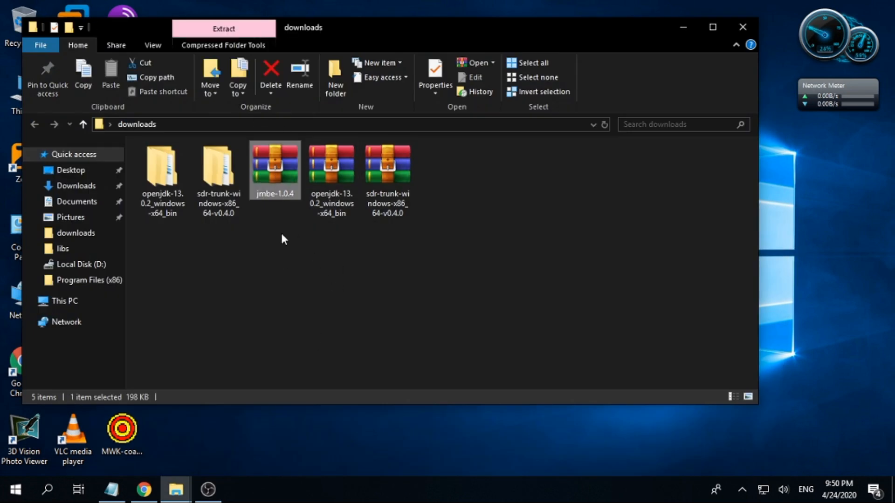
right_click(279, 159)
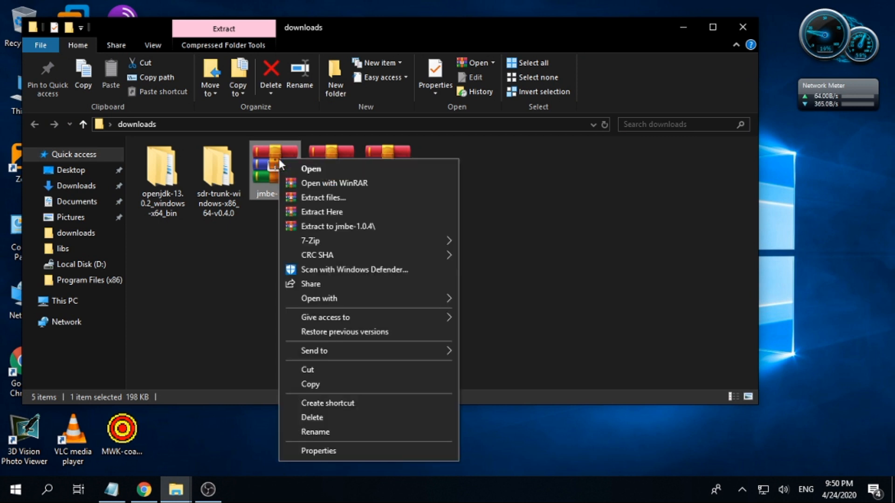
click(349, 227)
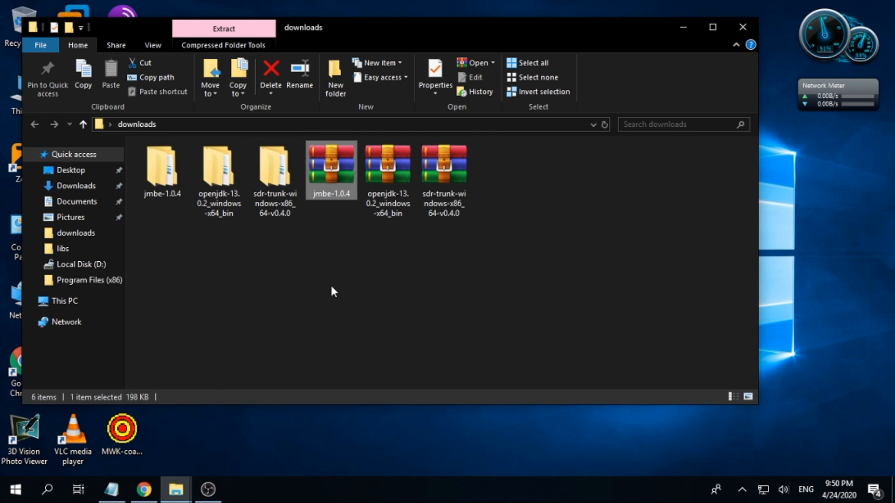
Open the inner jmbe-1.0.4 folder containing the gradlew batch file and copy its full directory path
double_click(161, 171)
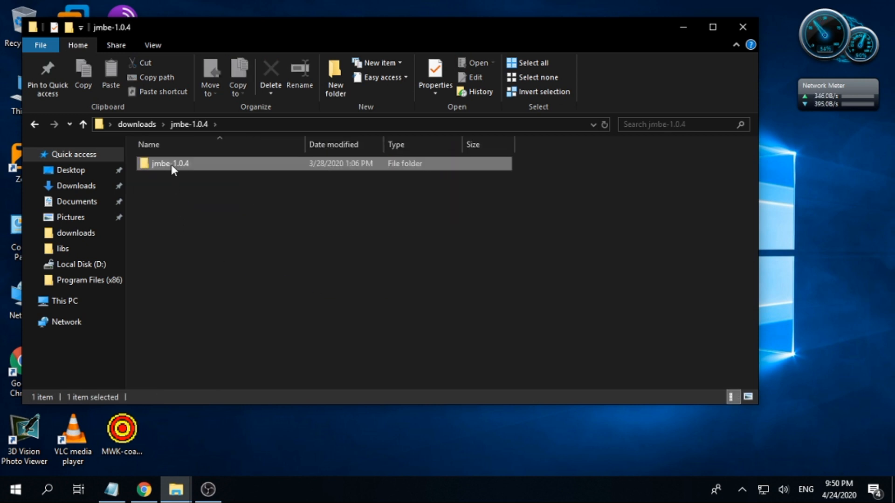
double_click(172, 164)
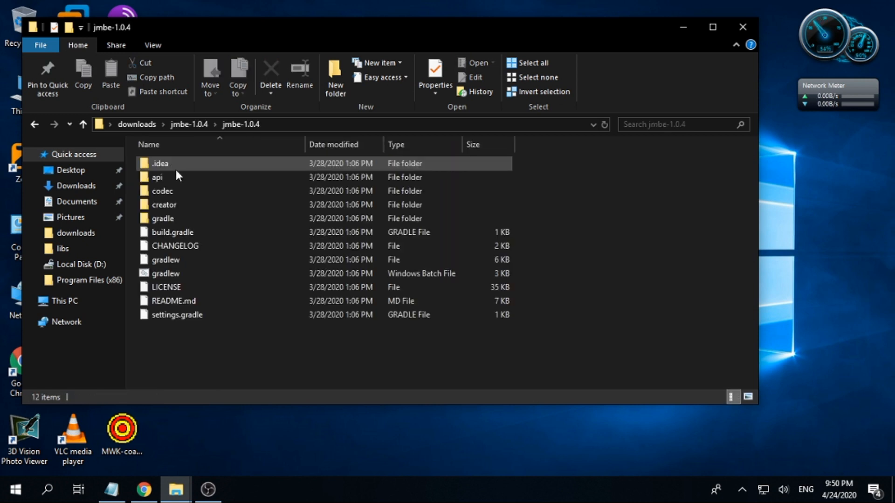
click(288, 126)
drag(315, 125, 108, 125)
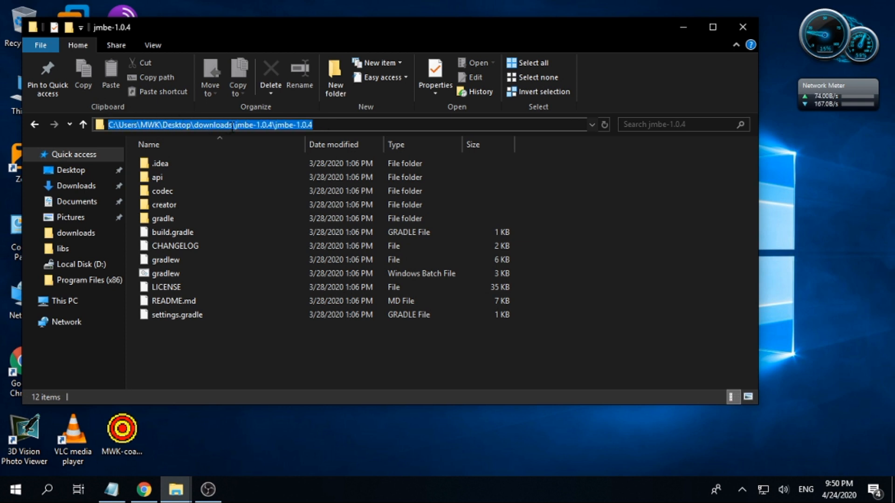
right_click(233, 126)
click(270, 169)
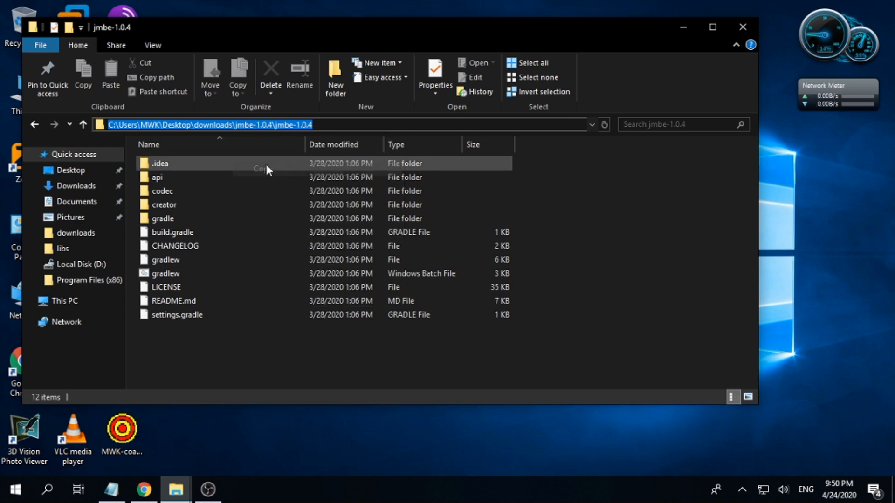
Search Windows for cmd and open Command Prompt as administrator
click(22, 488)
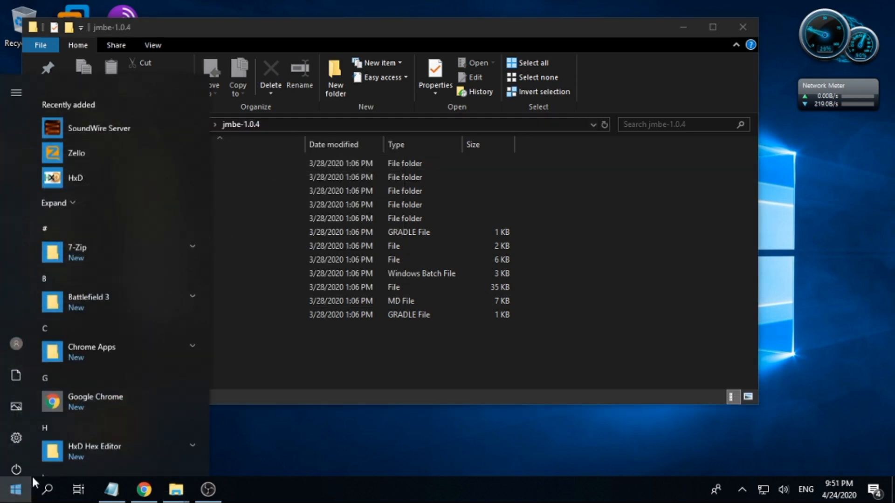
click(49, 490)
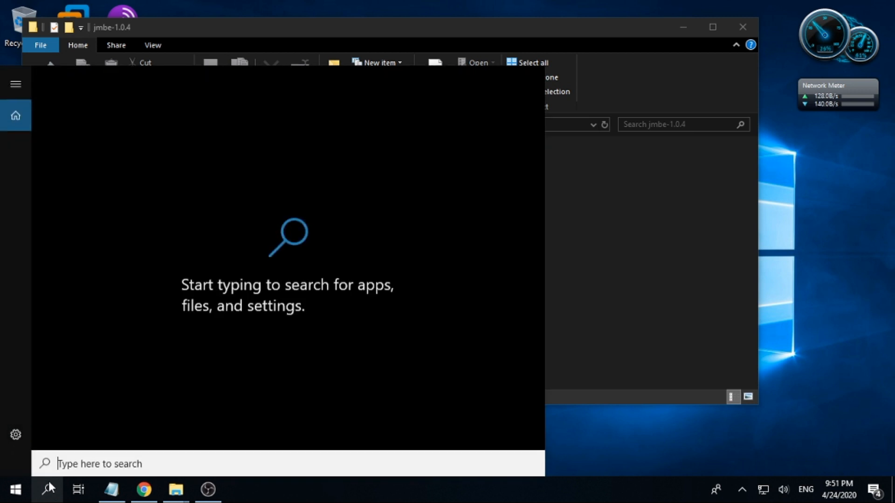
text(cmd)
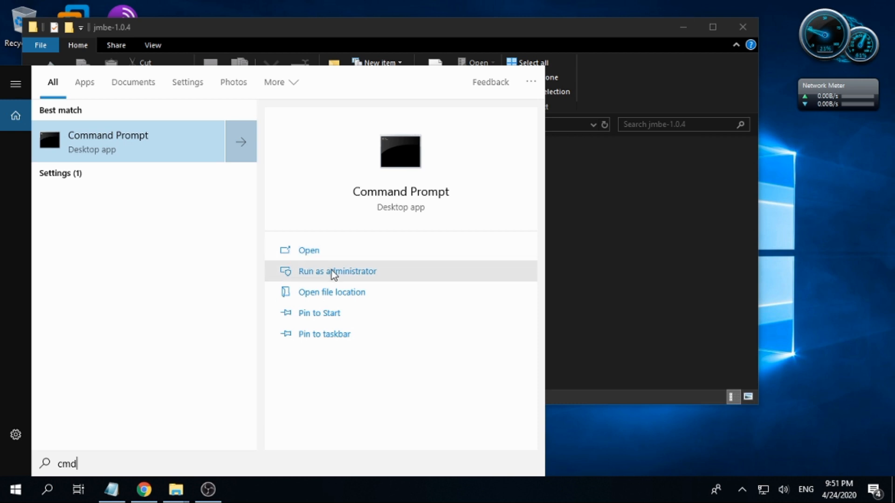
drag(79, 464, 52, 464)
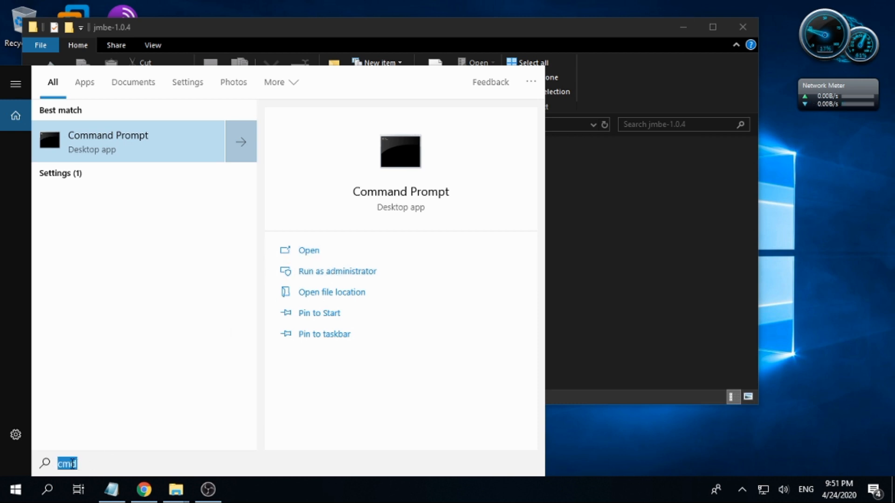
click(328, 272)
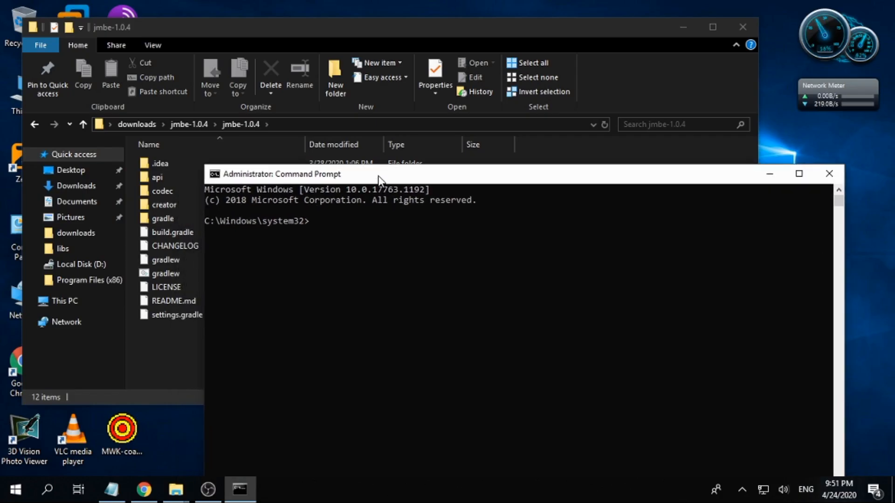
drag(379, 176, 363, 143)
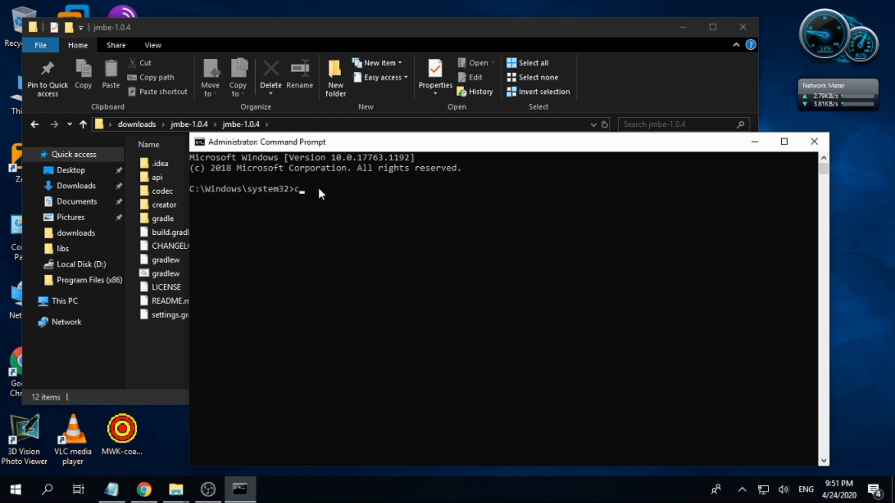
Change the Command Prompt directory to the copied jmbe-1.0.4 folder path using cd
text(cd)
key(ctrl+v)
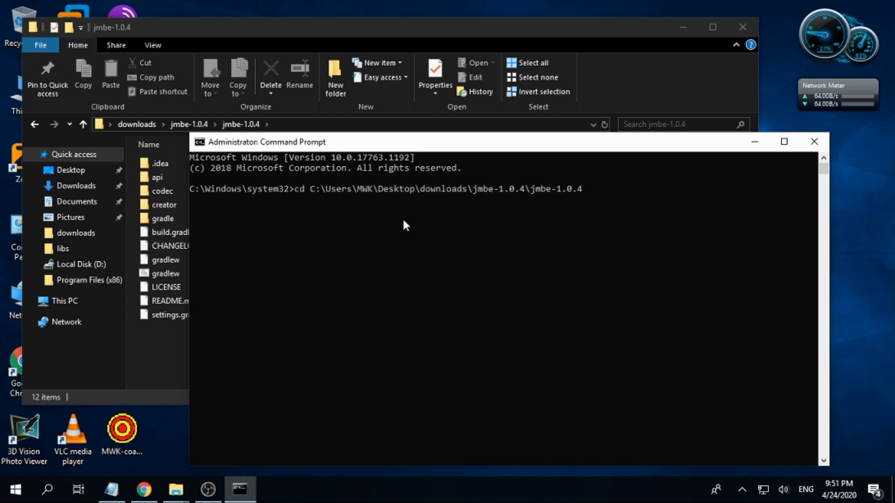
key(Return)
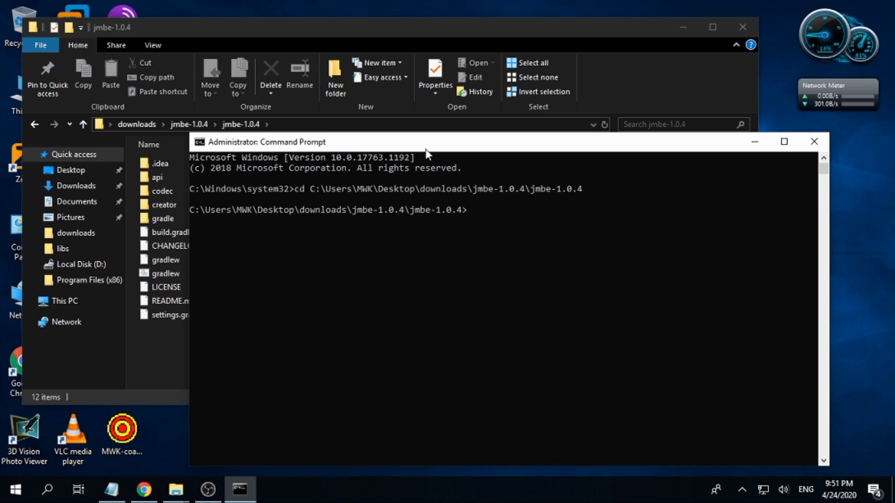
drag(431, 142, 470, 171)
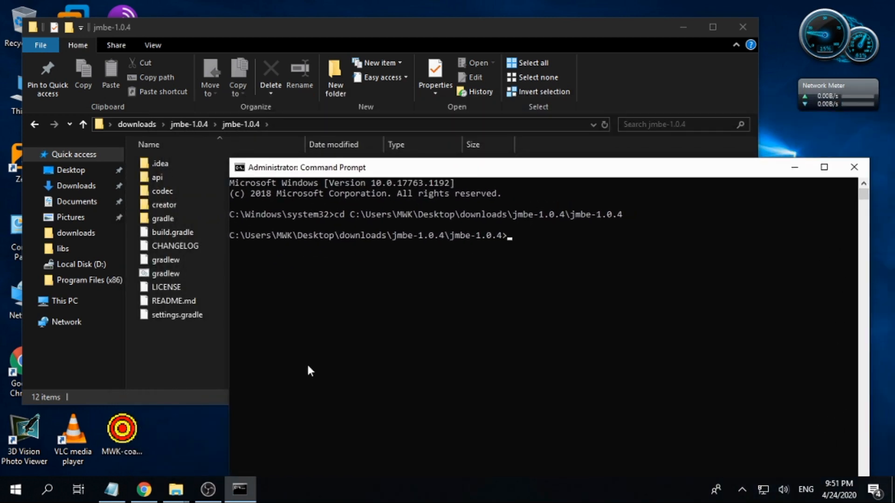
Switch to the Notepad notes, review the cd instructions, copy the command gradlew.bat build and minimize Notepad
click(122, 485)
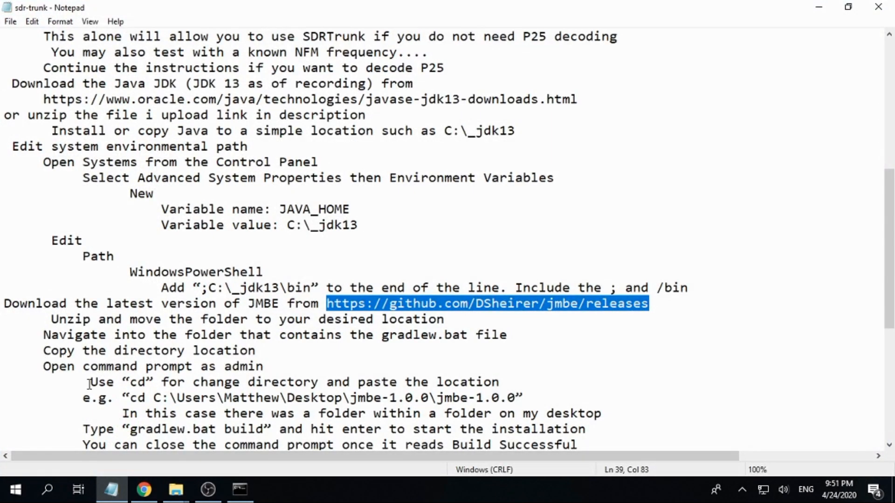
drag(89, 383, 516, 383)
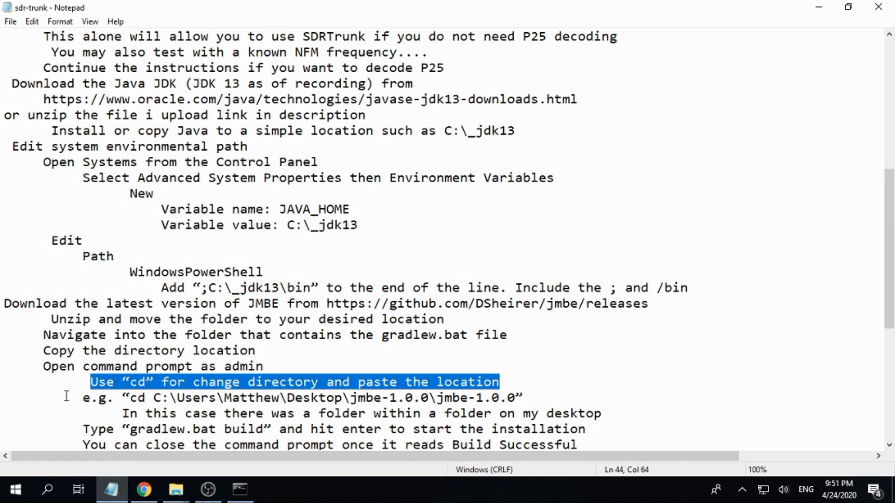
drag(67, 396, 577, 401)
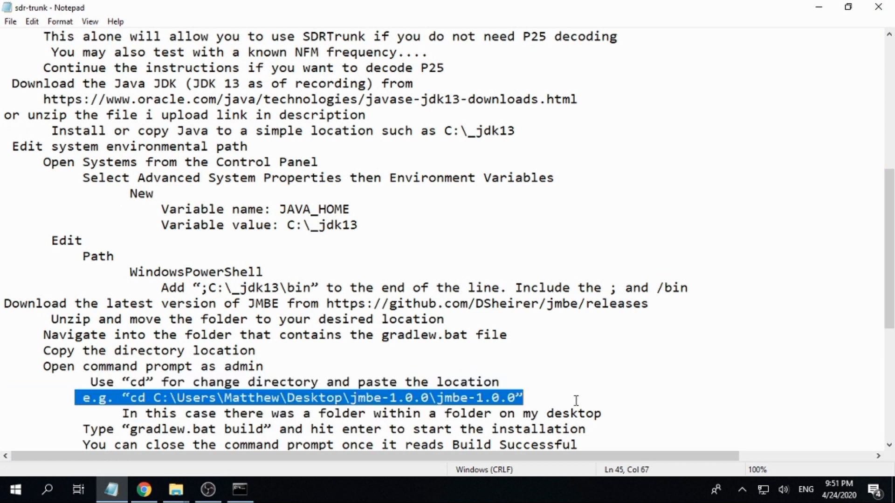
scroll(130, 420, down, 2)
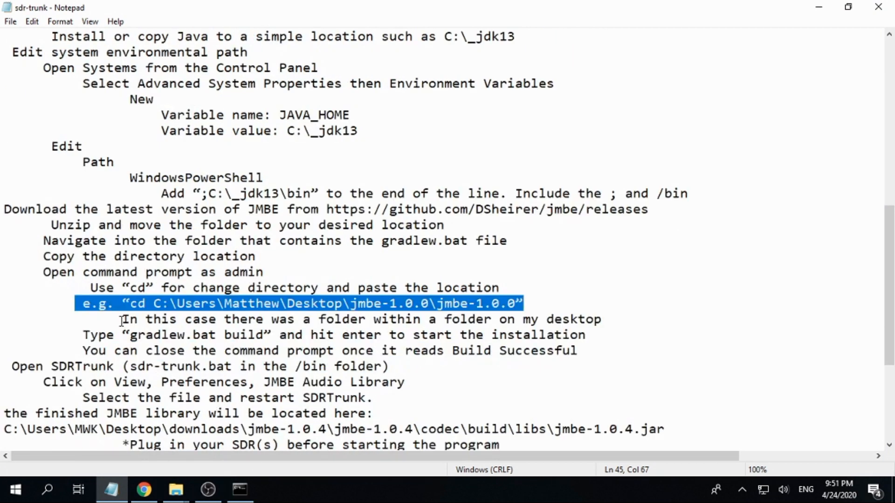
drag(122, 320, 614, 333)
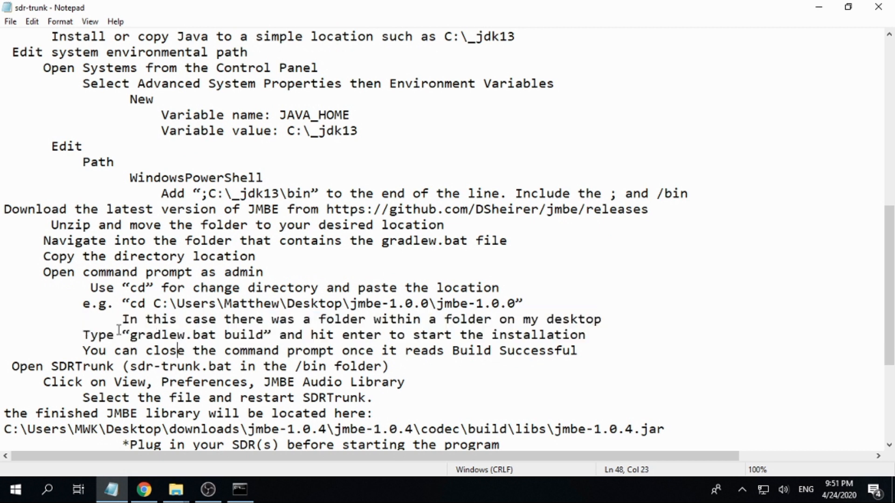
right_click(250, 338)
click(292, 183)
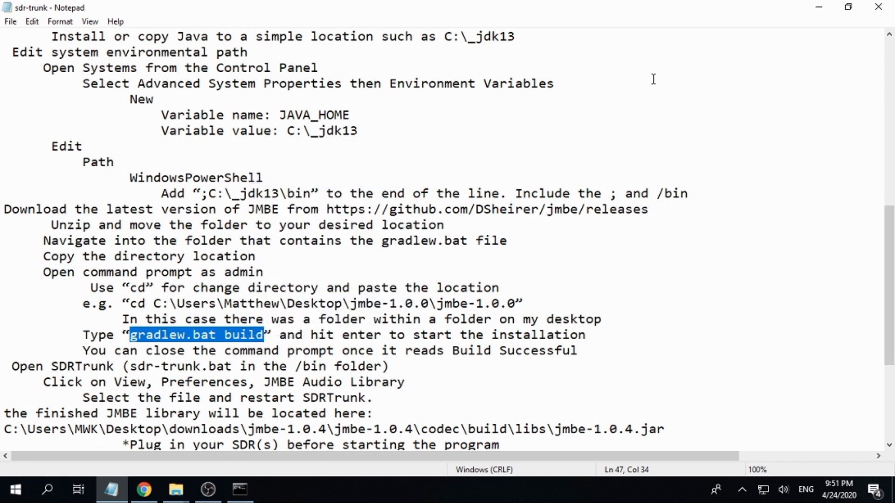
click(819, 7)
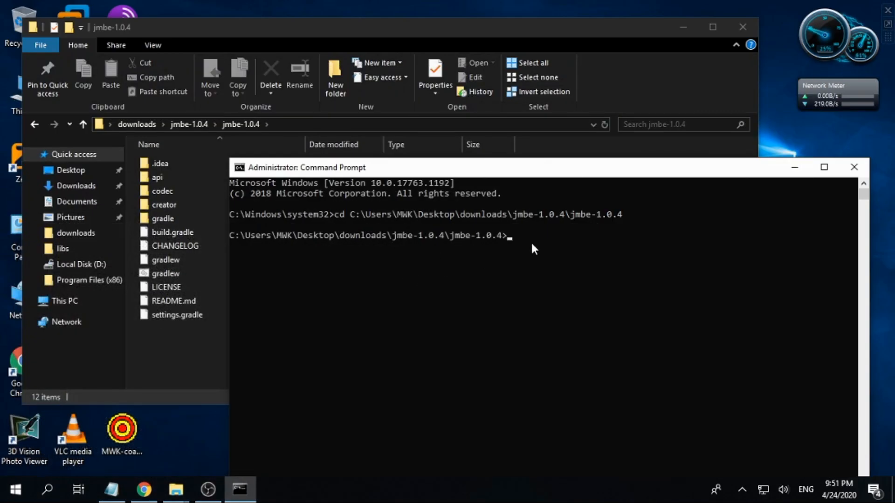
Run gradlew.bat build in the jmbe-1.0.4 directory and close Command Prompt once the build finishes
click(533, 245)
click(524, 233)
text(.bat )
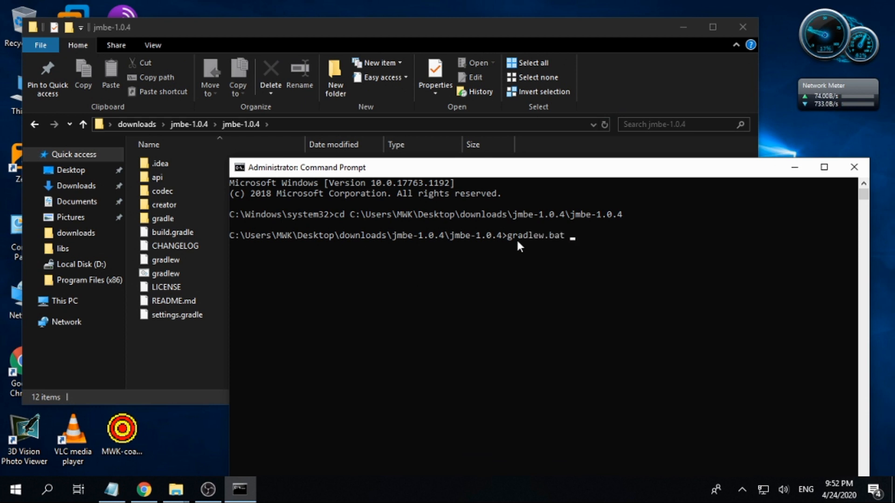
text(build)
key(Return)
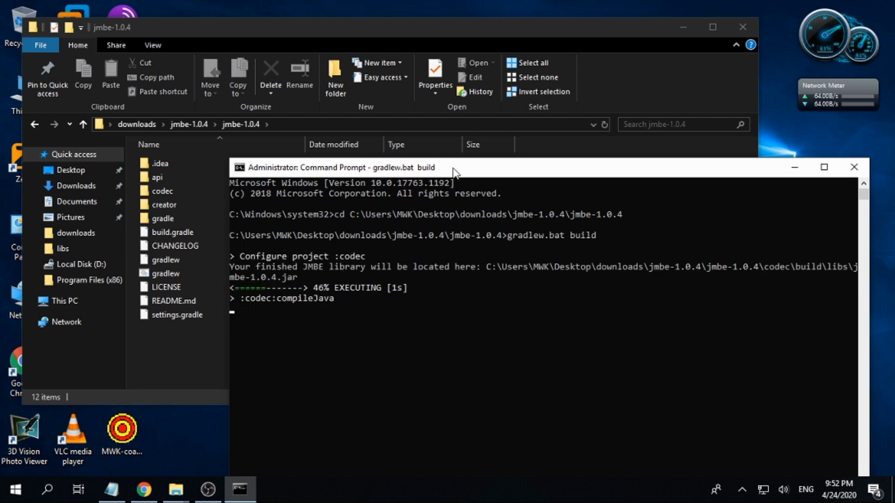
drag(454, 173, 334, 124)
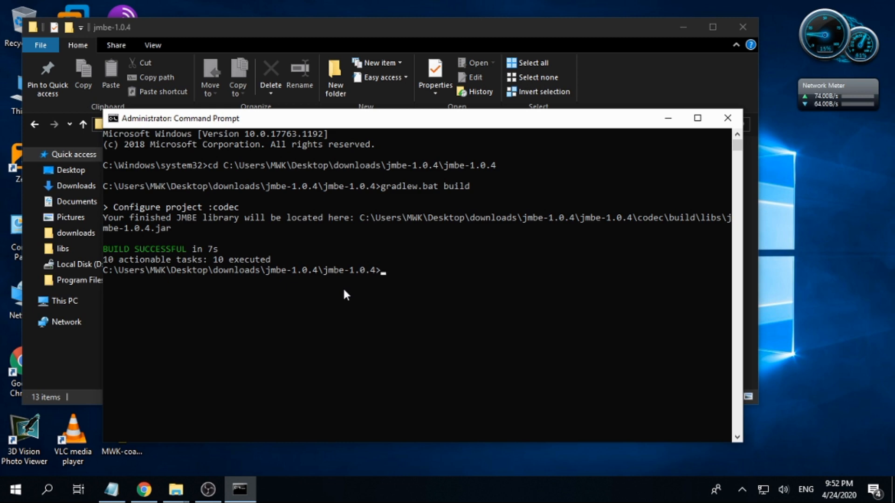
drag(400, 123, 436, 165)
click(763, 163)
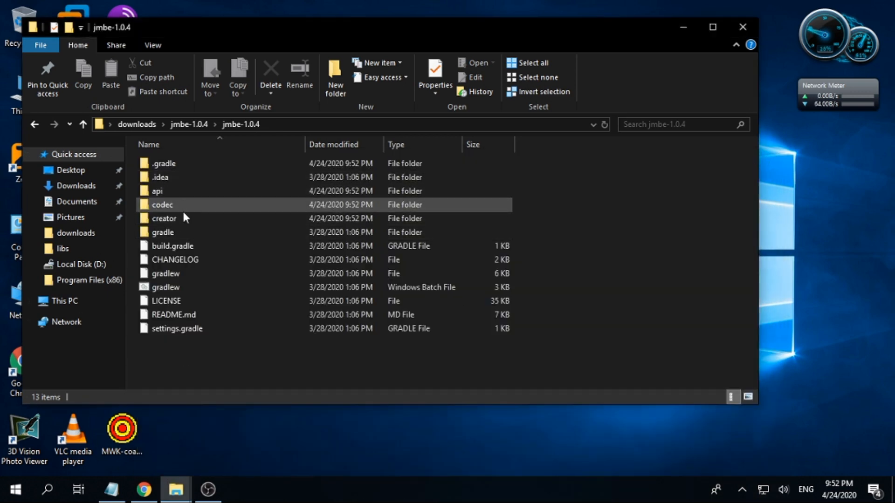
Review the Notepad notes on opening SDRTrunk, setting the JMBE Audio Library preference and locating the finished library, and minimize Notepad
click(112, 490)
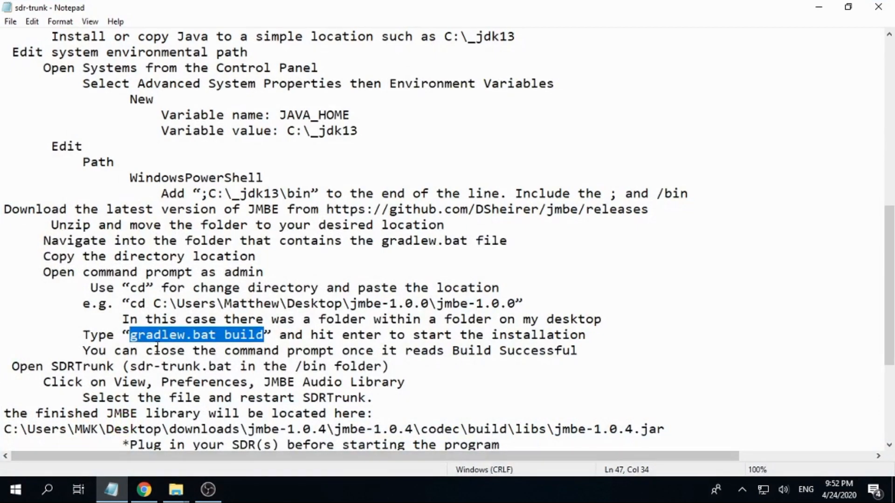
scroll(179, 380, down, 1)
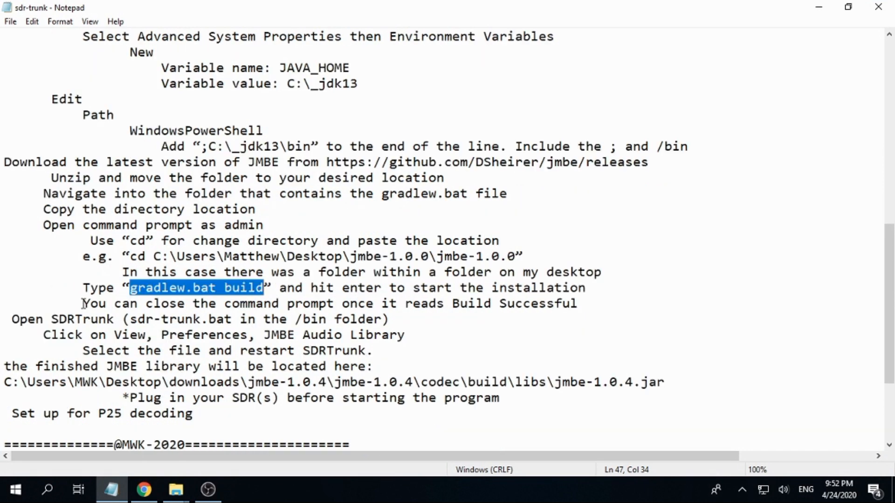
drag(83, 305, 592, 307)
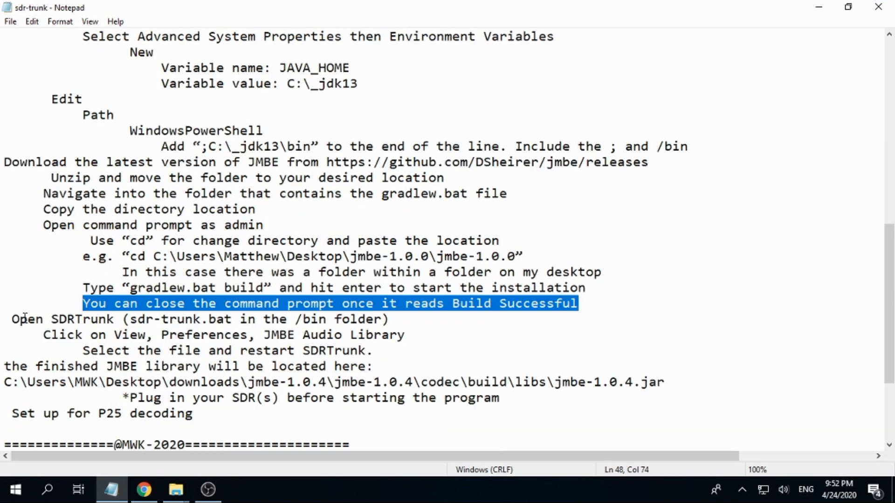
drag(23, 319, 358, 319)
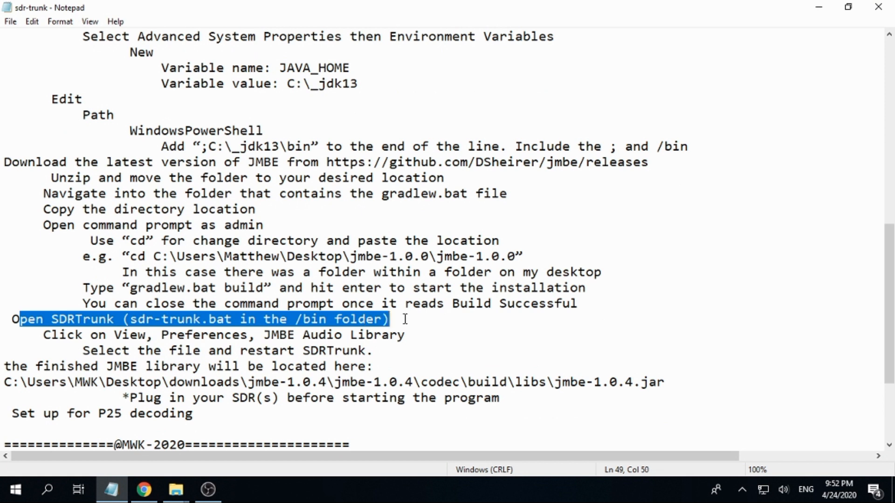
drag(32, 339, 397, 335)
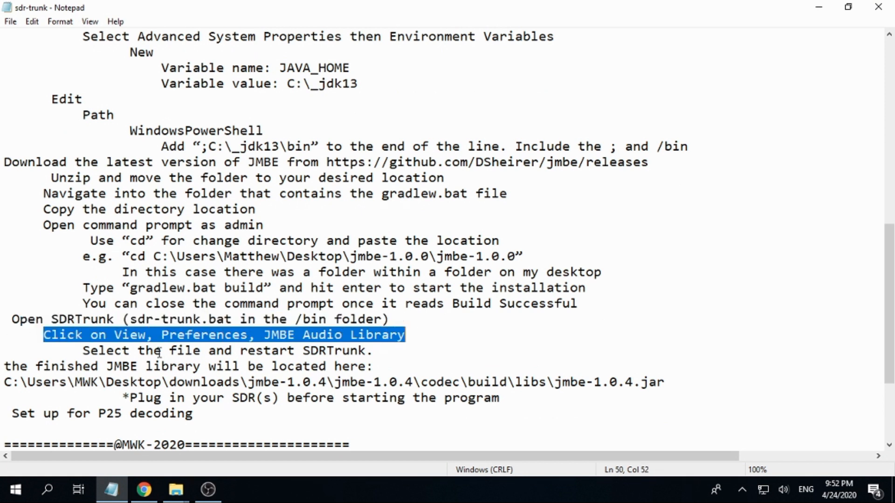
drag(81, 351, 366, 351)
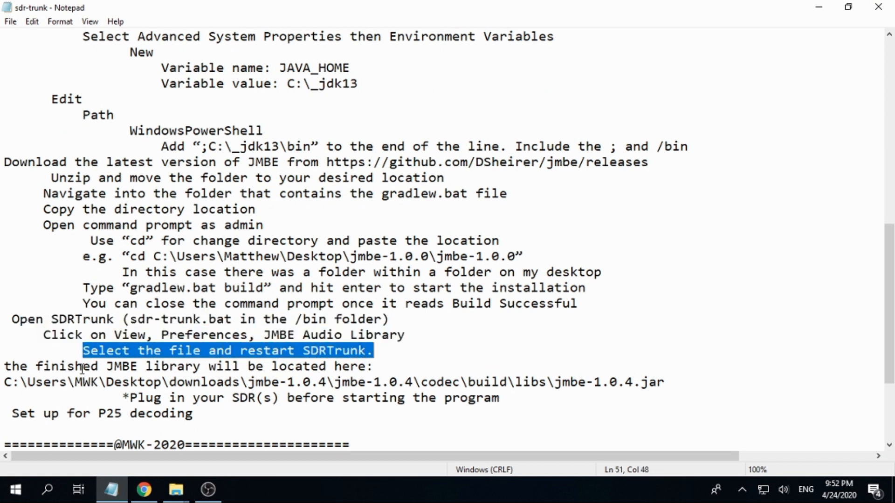
drag(9, 366, 354, 368)
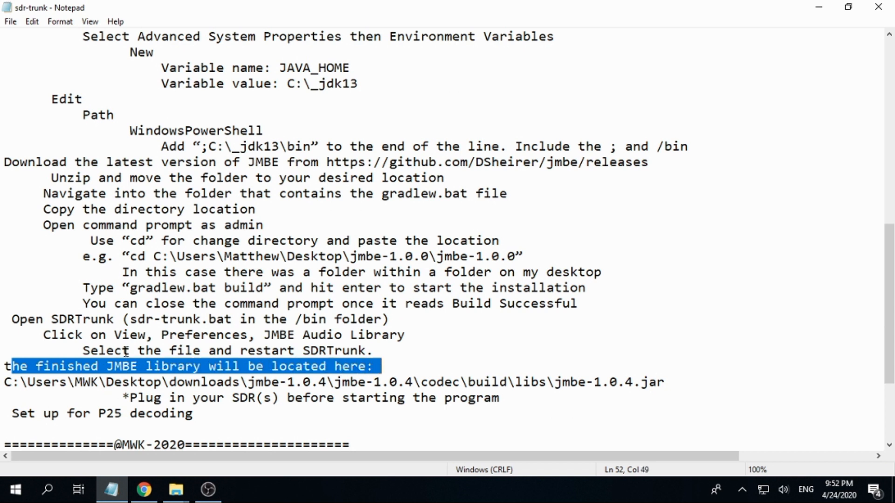
drag(6, 382, 323, 387)
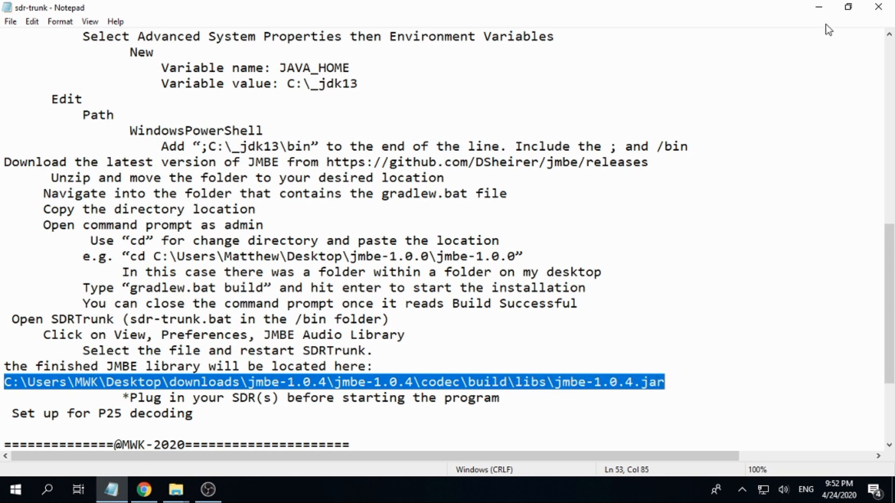
click(821, 10)
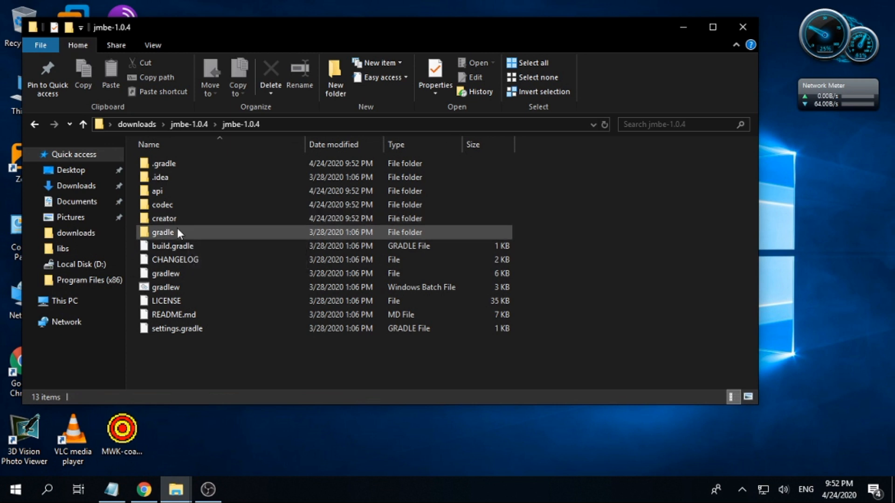
Locate the built jmbe-1.0.4.jar in the codec\build\libs folder and close that folder window
double_click(174, 206)
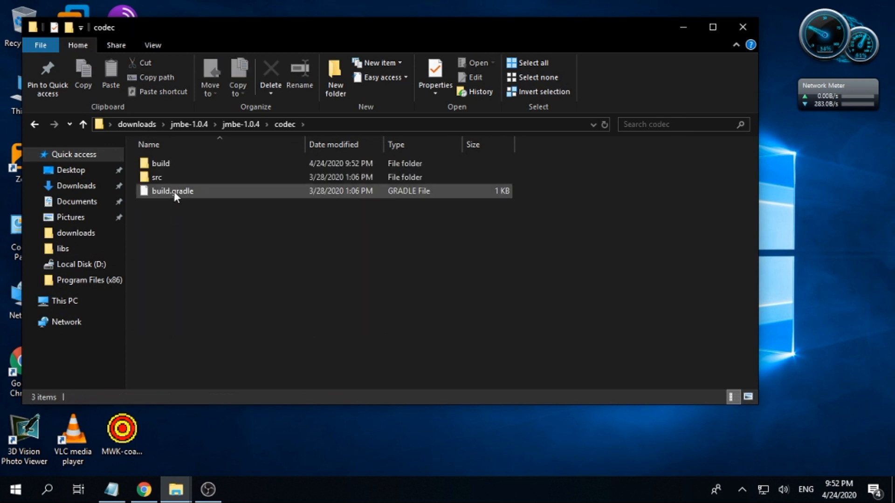
double_click(175, 164)
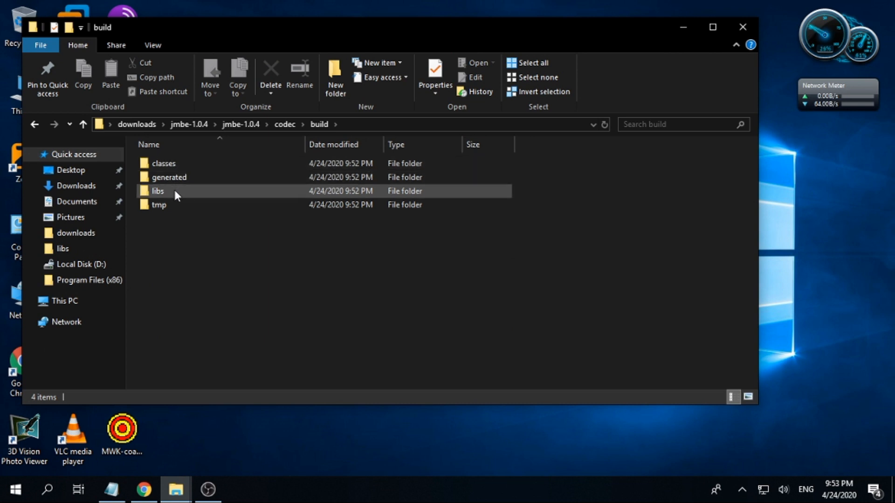
double_click(175, 192)
click(183, 165)
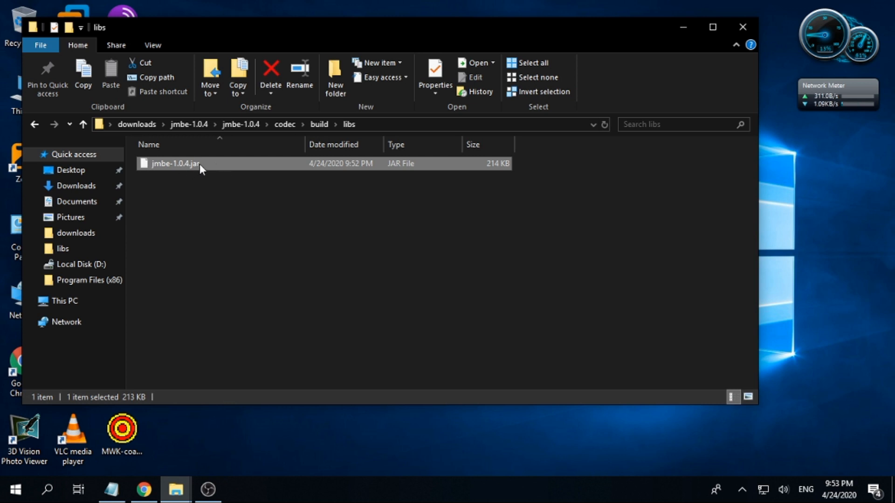
click(174, 491)
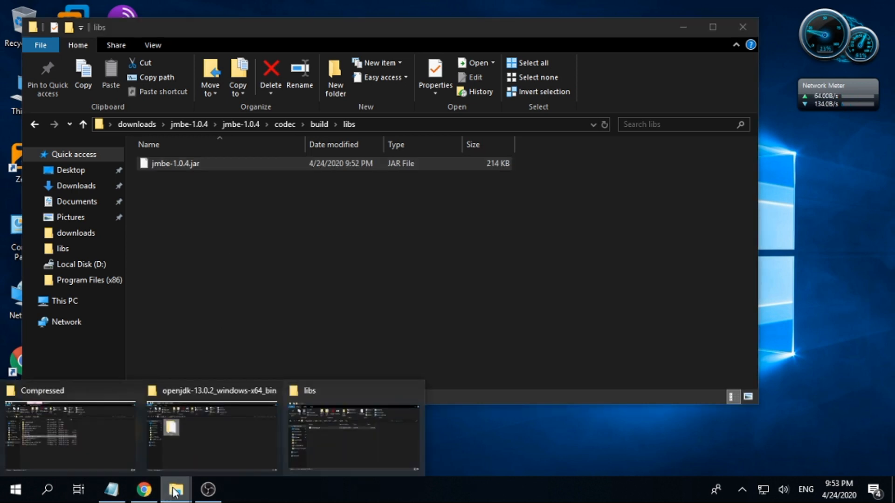
click(173, 488)
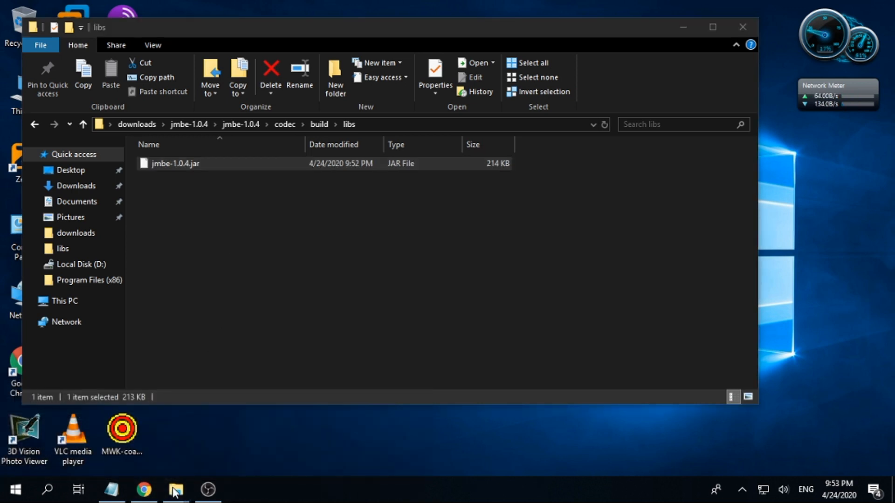
click(741, 27)
Open the bin folder of sdr-trunk-windows-x86_64-v0.4.0 in the desktop downloads folder and run the sdr-trunk batch file as administrator
double_click(223, 104)
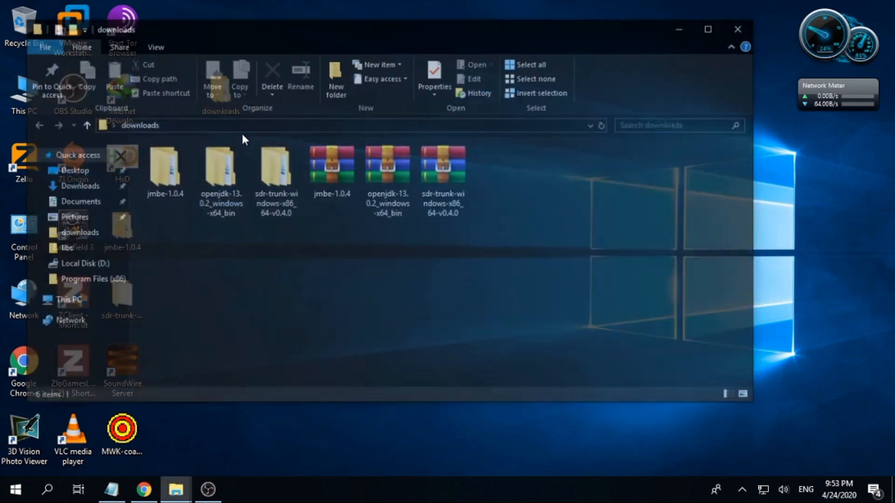
double_click(273, 166)
double_click(223, 166)
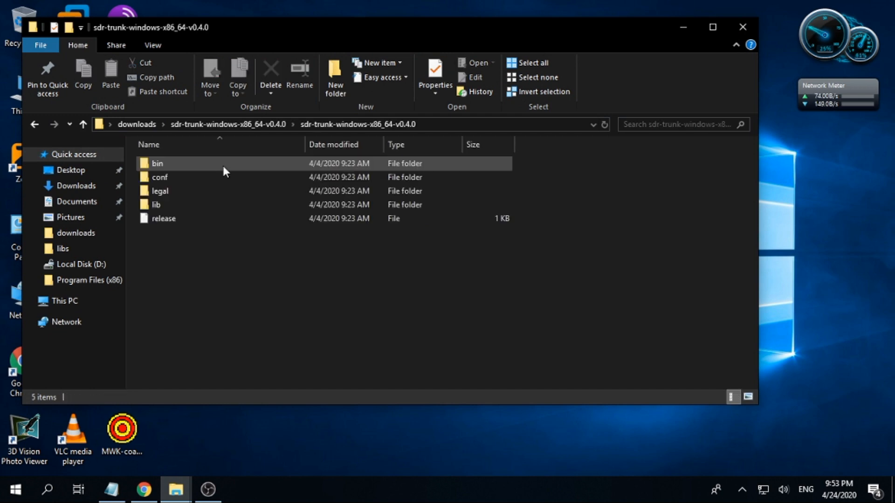
double_click(191, 163)
scroll(217, 340, down, 12)
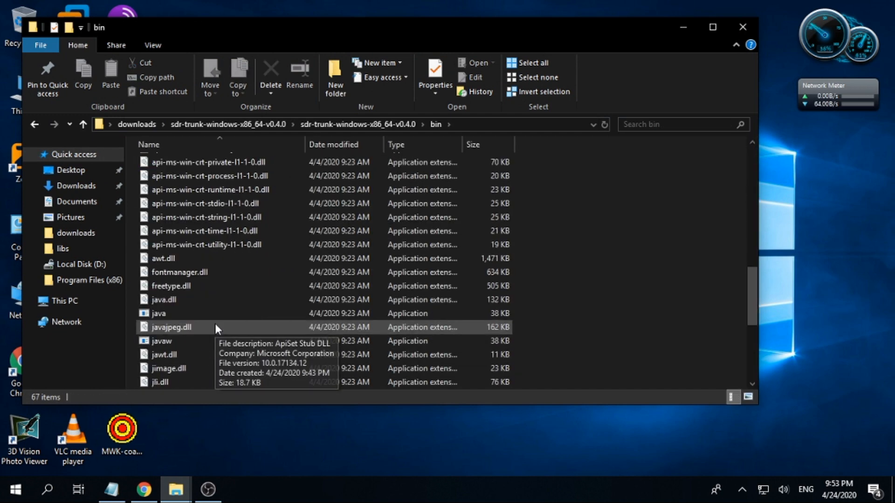
scroll(215, 329, down, 5)
click(204, 314)
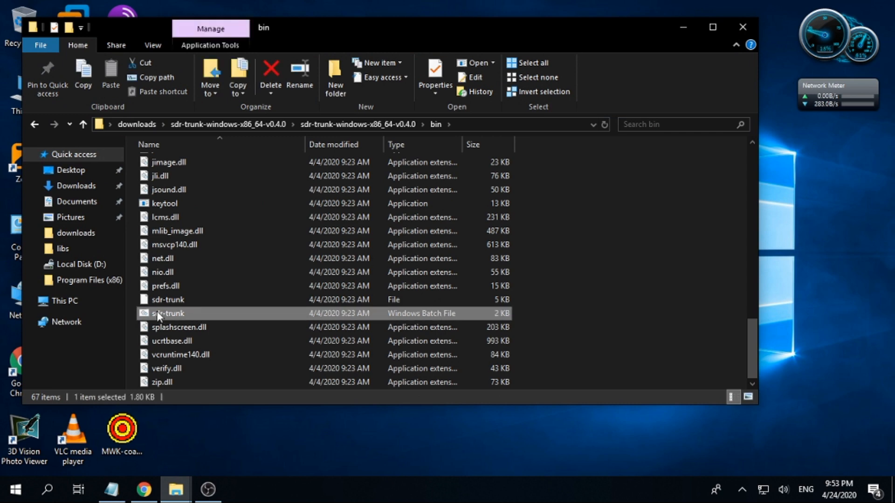
right_click(247, 311)
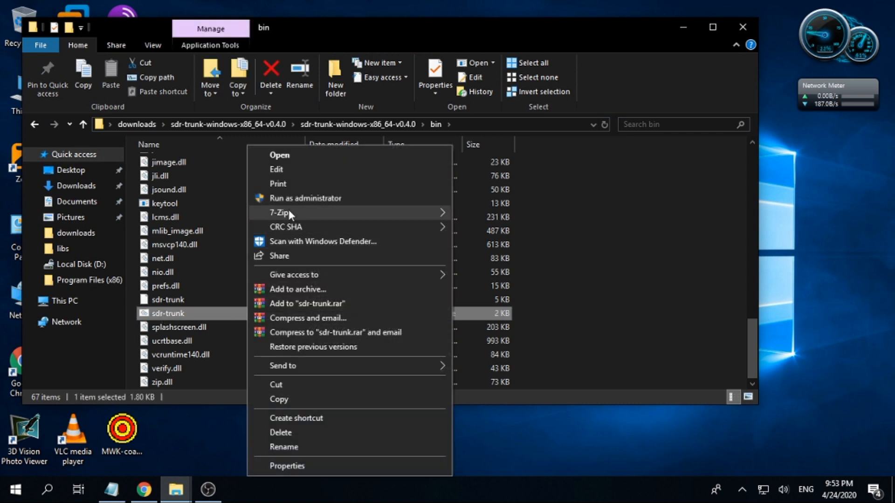
click(295, 197)
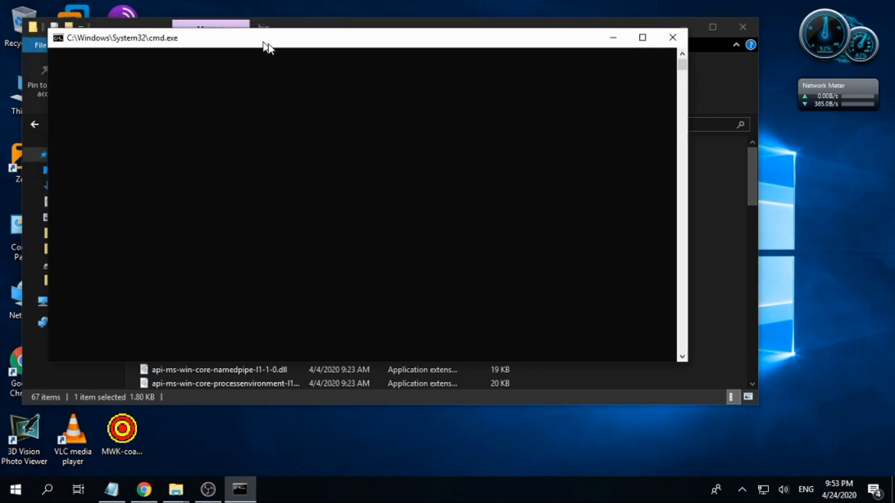
Move the console window aside, bring the sdrtrunk v0.4.0 window fully on screen and maximize it
drag(264, 43, 302, 82)
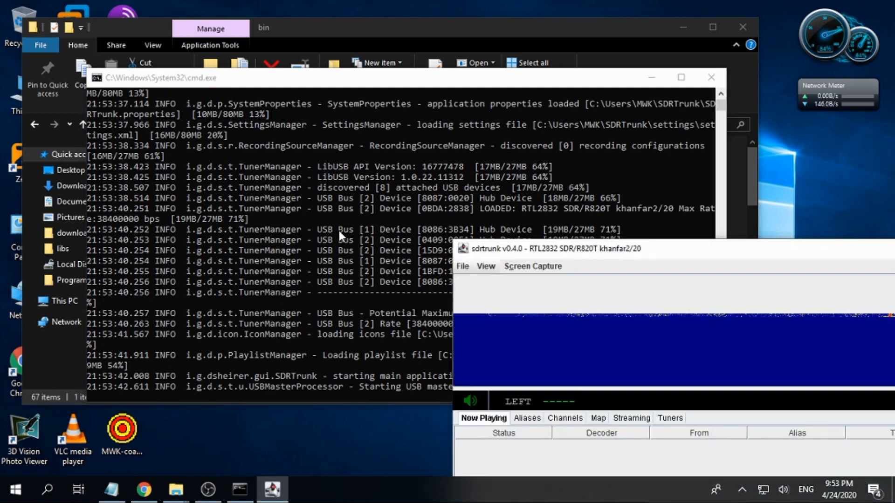
drag(551, 253, 107, 33)
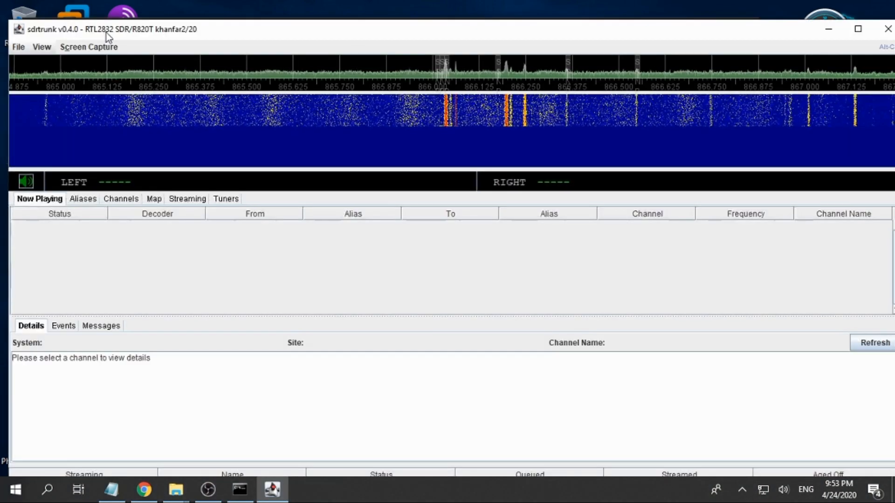
click(858, 29)
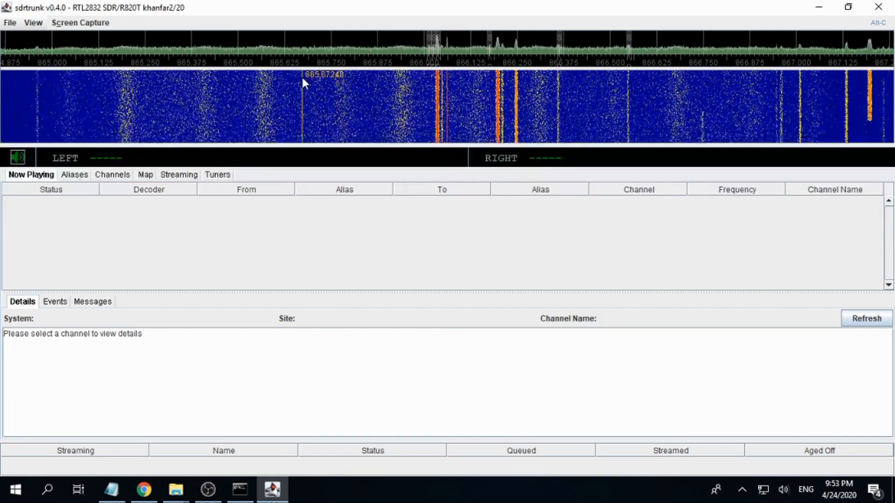
Open the SDRTrunk preferences and show the decoder's JMBE Audio Library settings
click(26, 26)
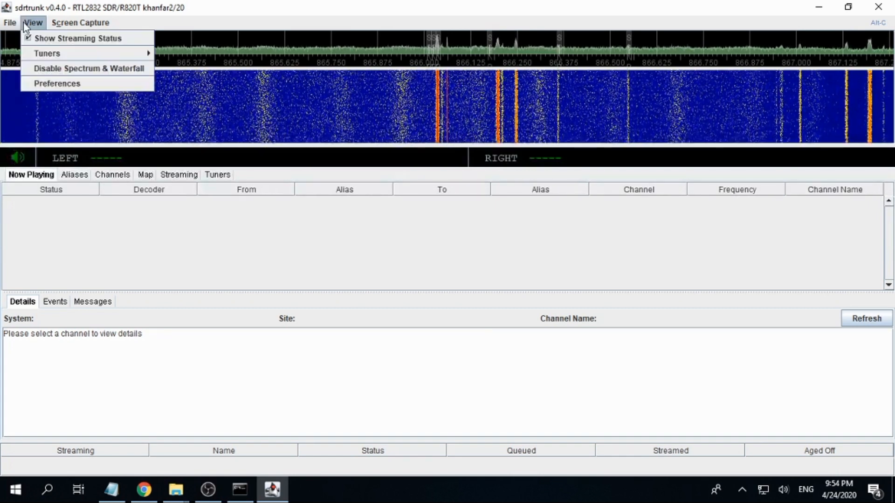
click(59, 84)
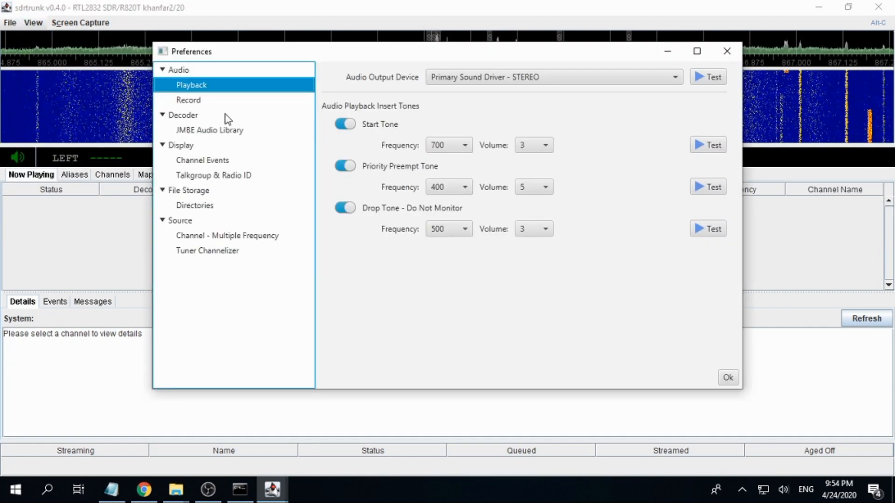
click(197, 129)
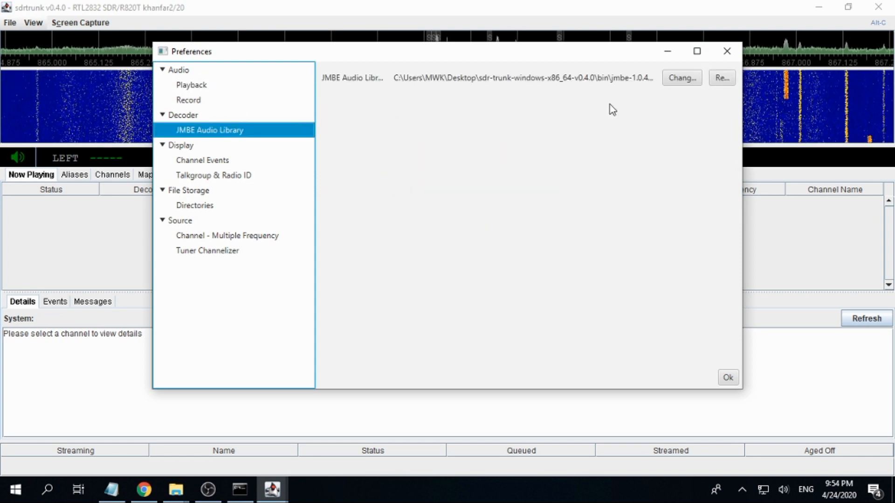
Set the JMBE audio library to jmbe-1.0.4.jar from Desktop\downloads\jmbe-1.0.4\jmbe-1.0.4\codec\build\libs and close the preferences
click(685, 82)
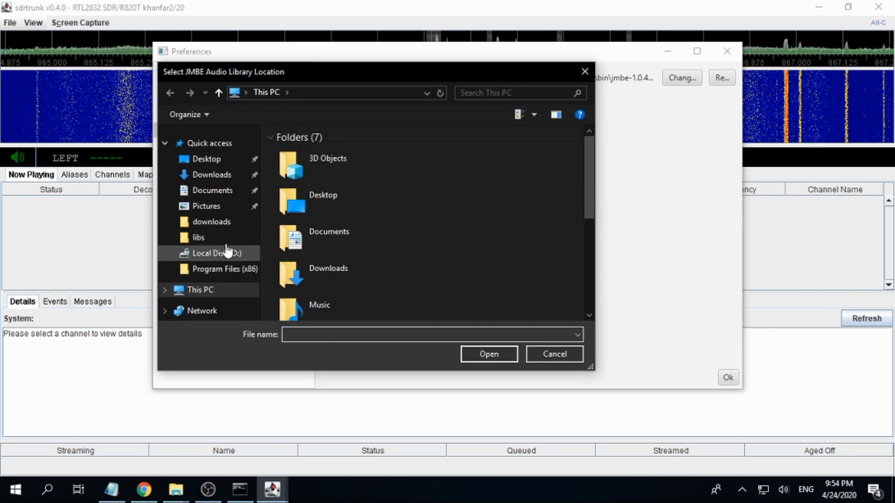
click(232, 160)
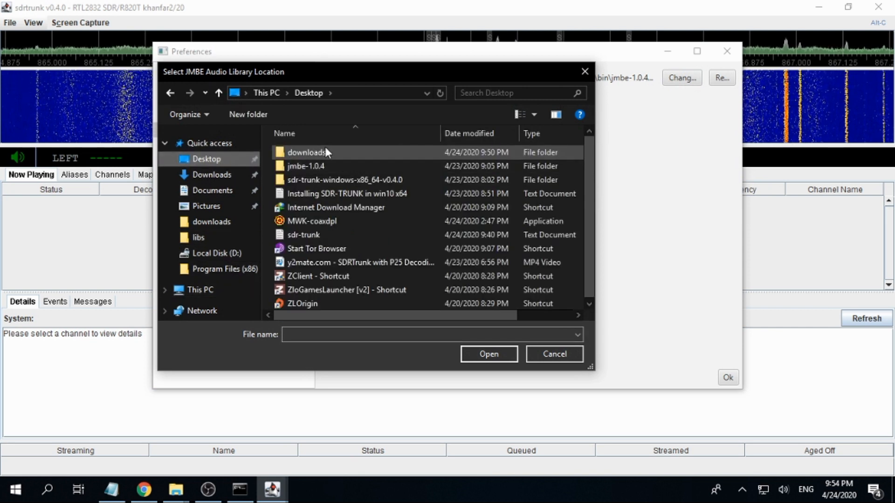
double_click(328, 149)
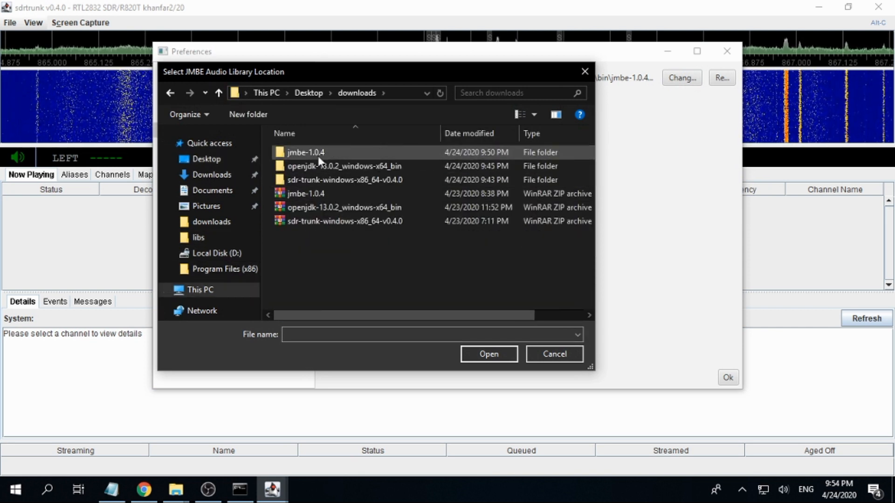
double_click(318, 153)
double_click(314, 154)
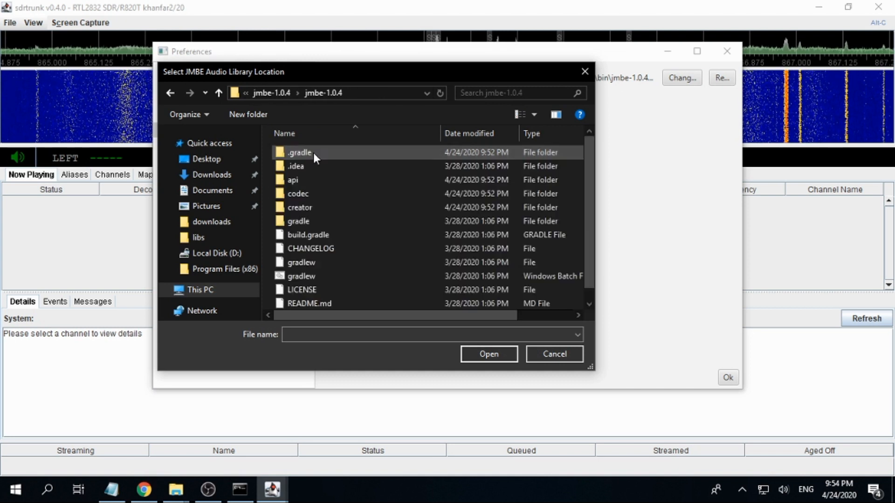
double_click(314, 193)
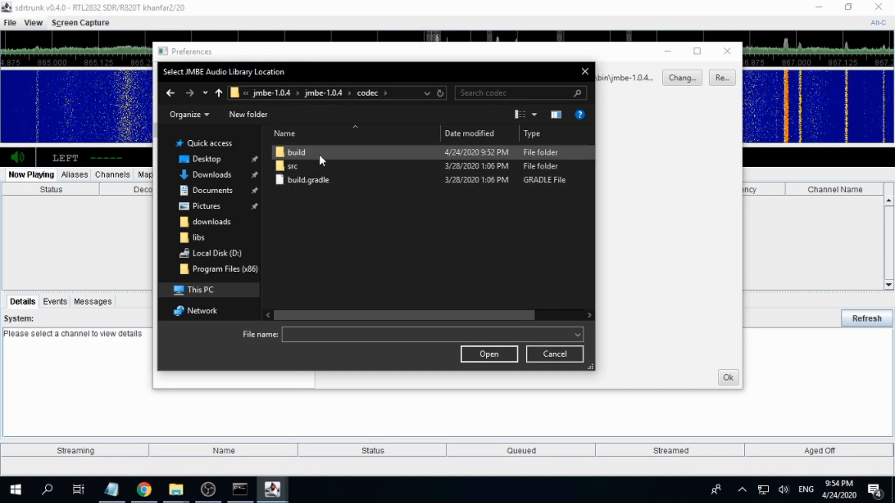
double_click(318, 152)
click(317, 180)
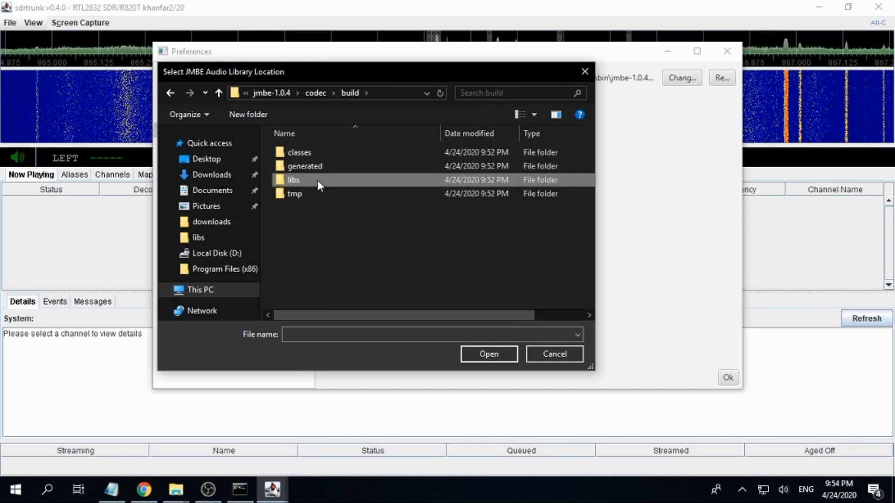
double_click(318, 181)
click(318, 153)
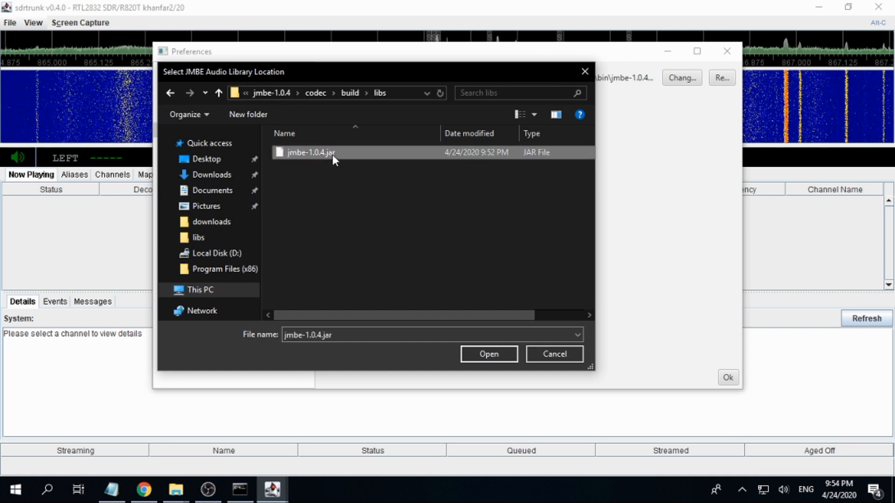
click(494, 354)
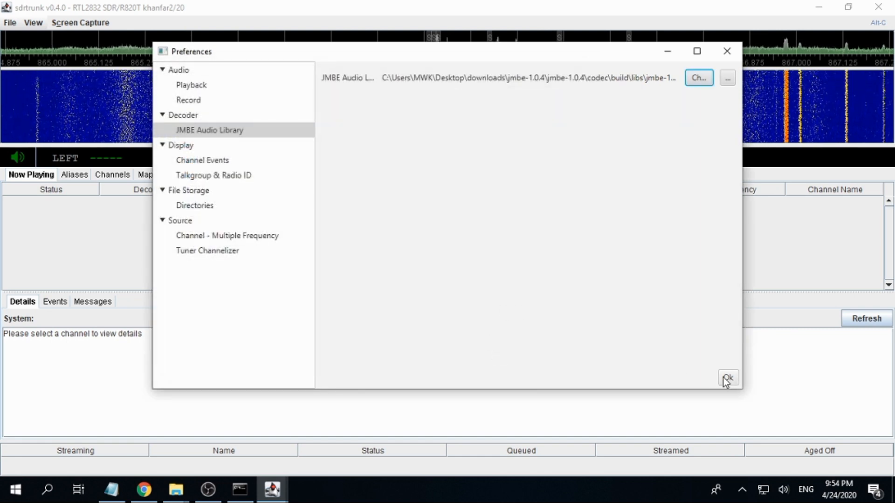
click(723, 54)
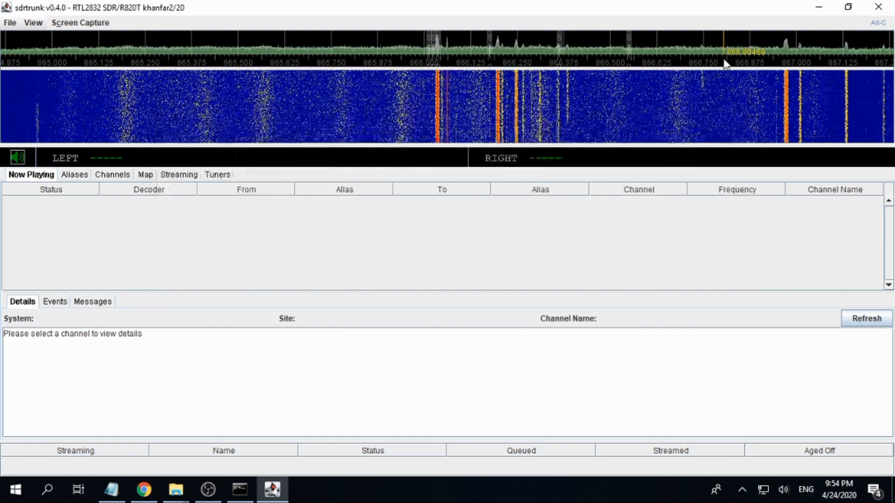
Look through SDRTrunk's Aliases, Channels, Map, Streaming and Tuners views and return to Now Playing
click(75, 176)
click(113, 175)
click(144, 176)
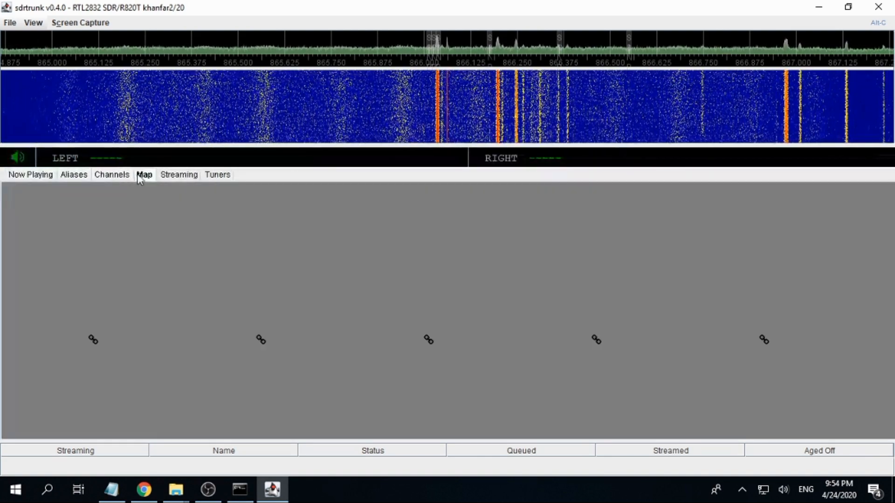
click(180, 176)
click(216, 175)
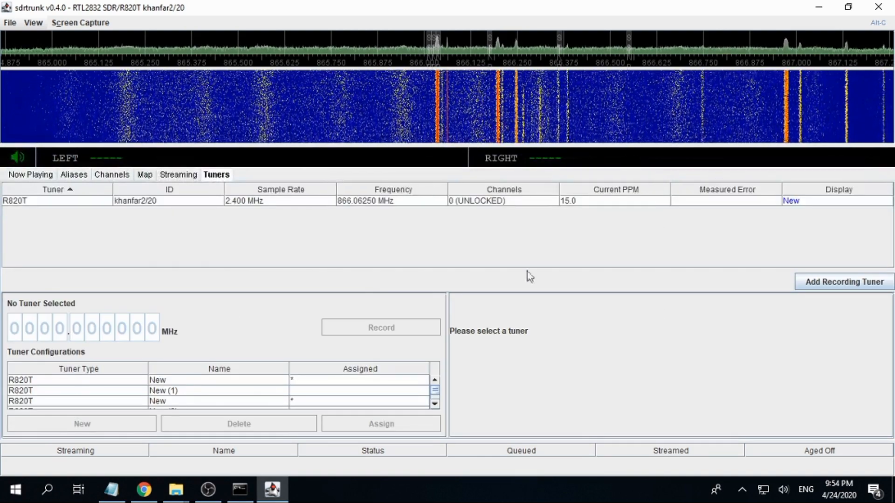
click(49, 176)
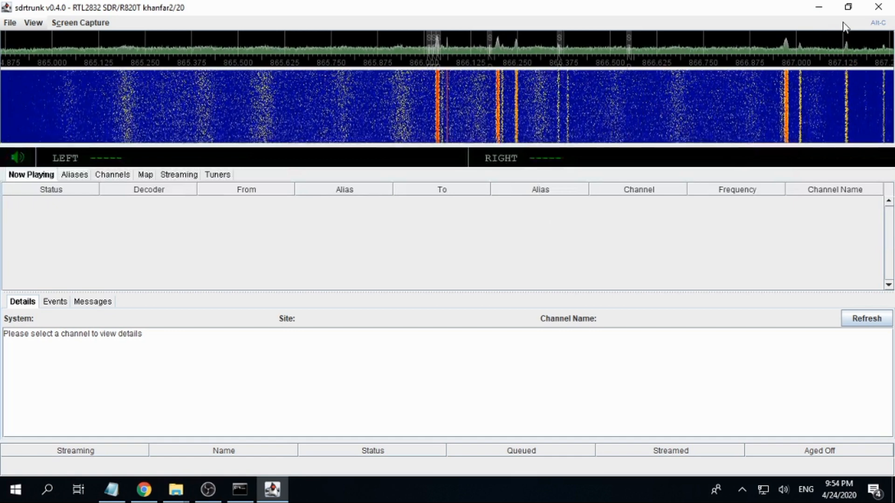
Restart SDRTrunk by closing its window and running the sdr-trunk batch file from the bin folder as administrator
click(880, 9)
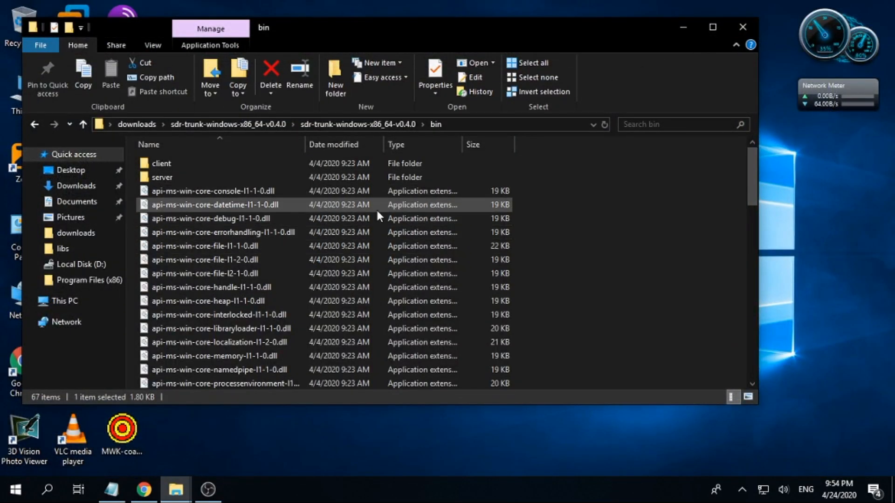
scroll(371, 303, down, 4)
scroll(370, 303, down, 8)
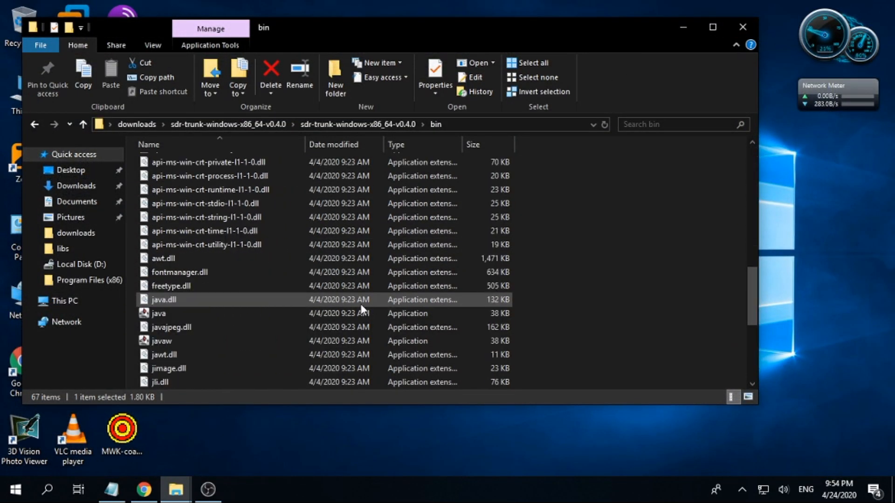
scroll(224, 327, down, 3)
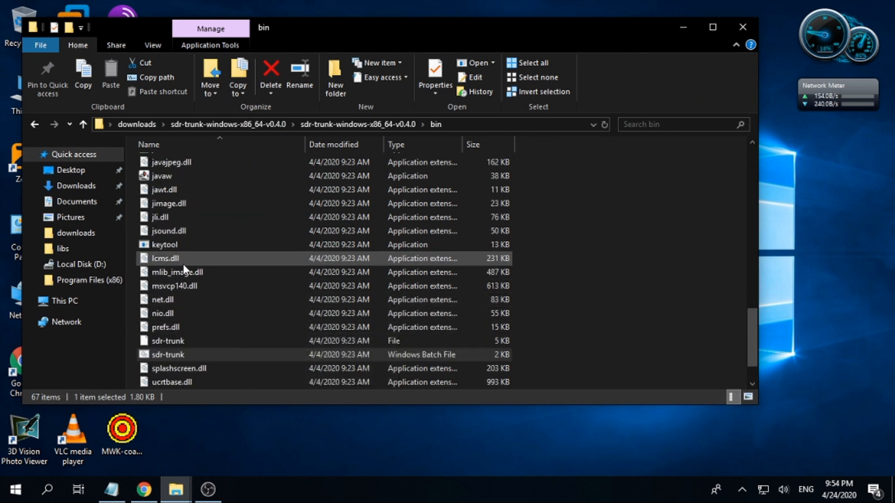
scroll(193, 303, down, 1)
click(193, 314)
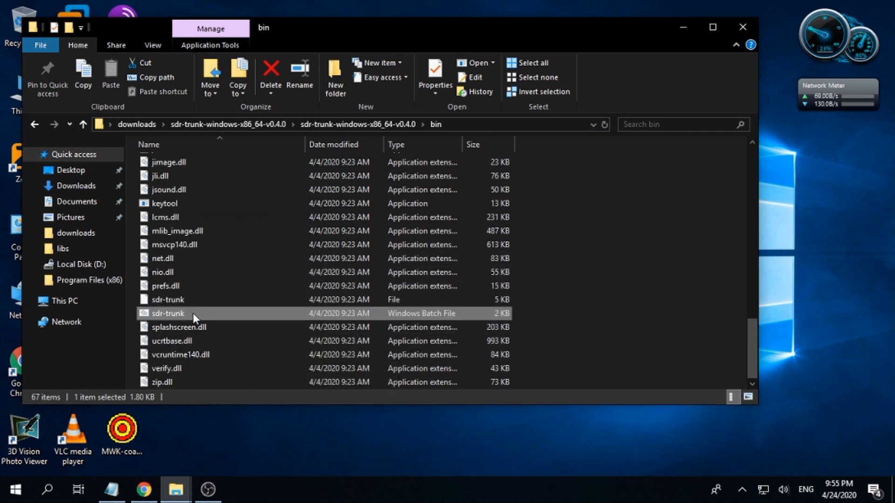
right_click(193, 314)
click(230, 198)
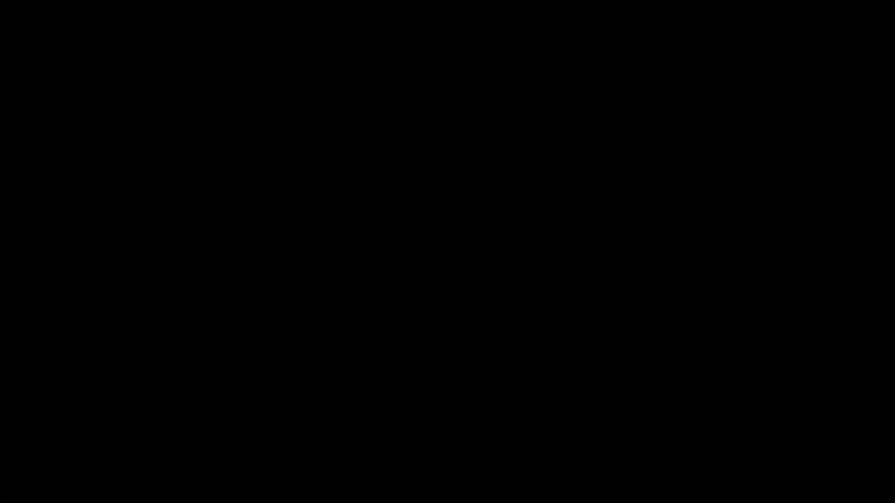
click(377, 322)
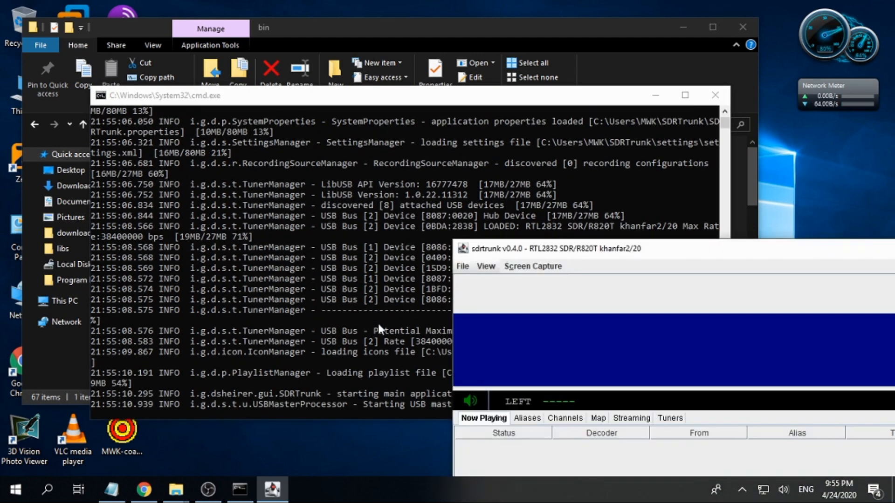
Bring the sdrtrunk window fully on screen and minimize it, and examine the startup log in the maximized console
drag(510, 259, 70, 15)
click(822, 14)
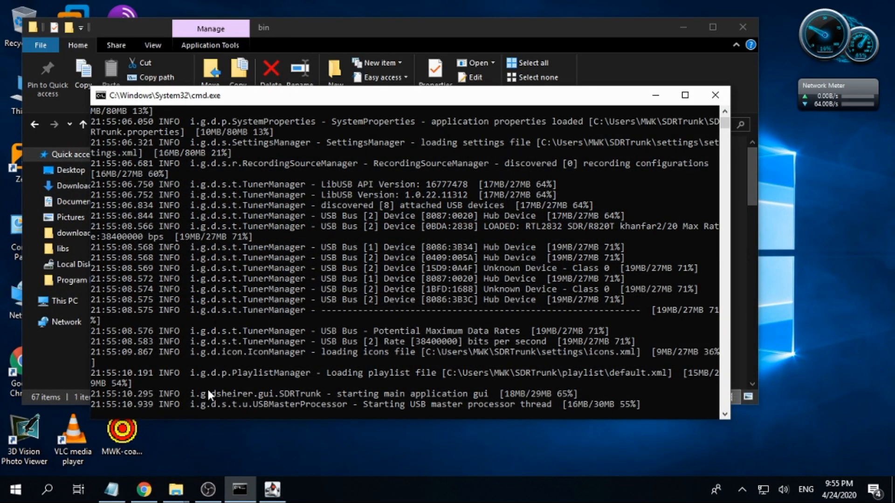
scroll(336, 366, down, 2)
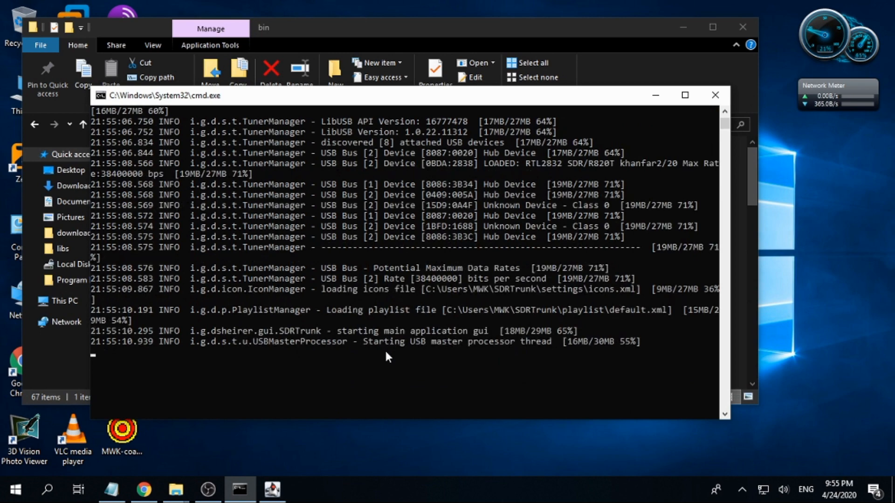
click(685, 95)
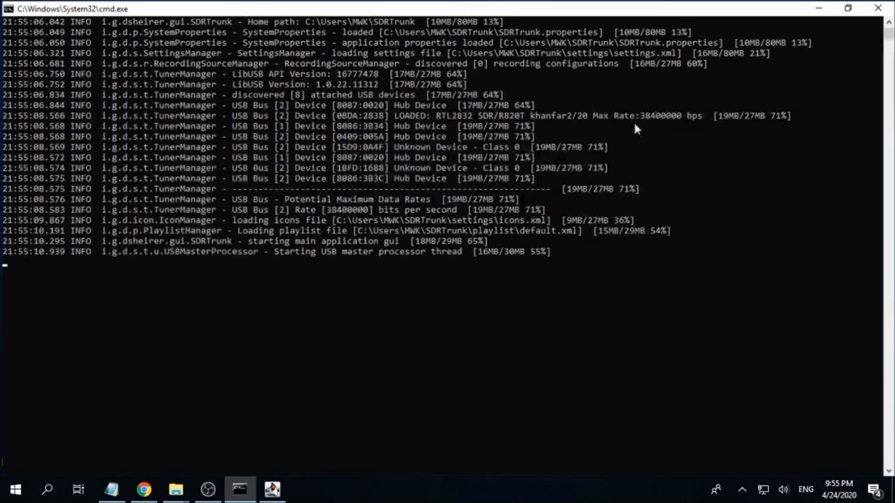
scroll(489, 347, up, 4)
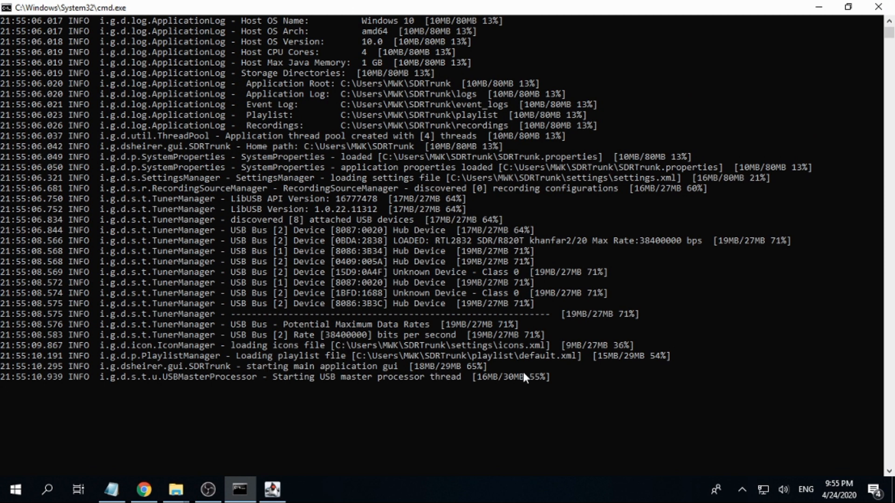
scroll(390, 337, up, 2)
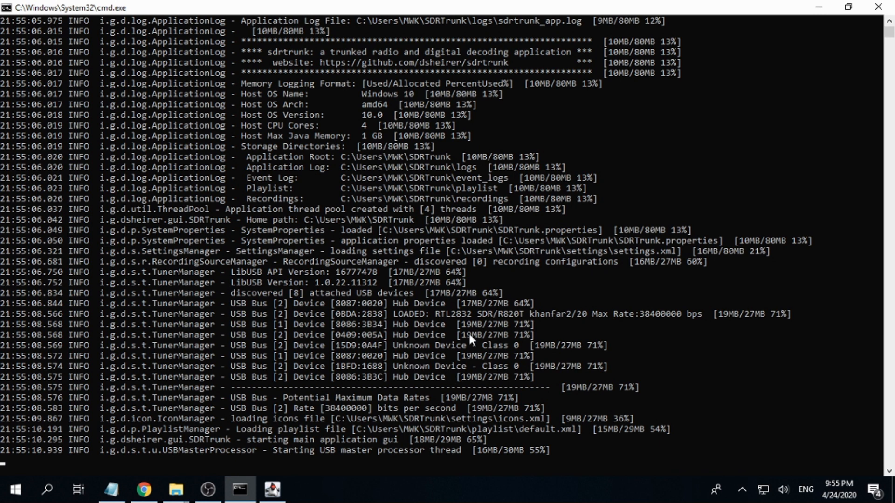
scroll(499, 378, down, 1)
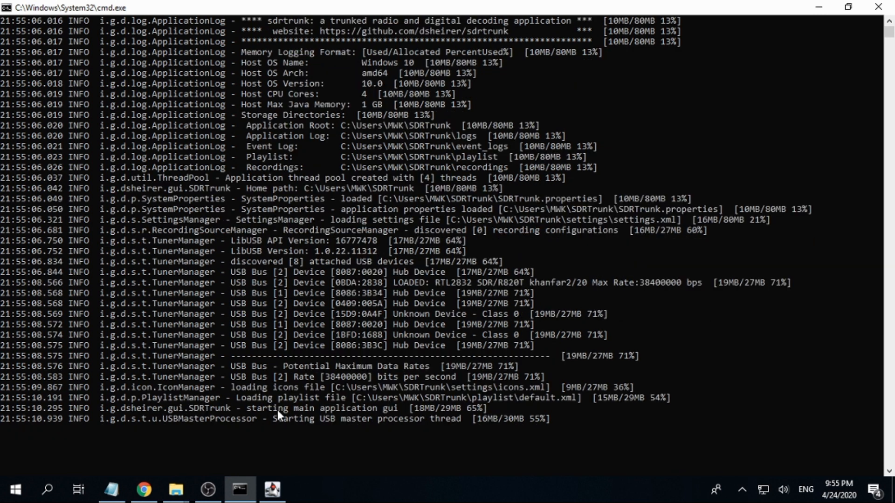
scroll(597, 427, down, 1)
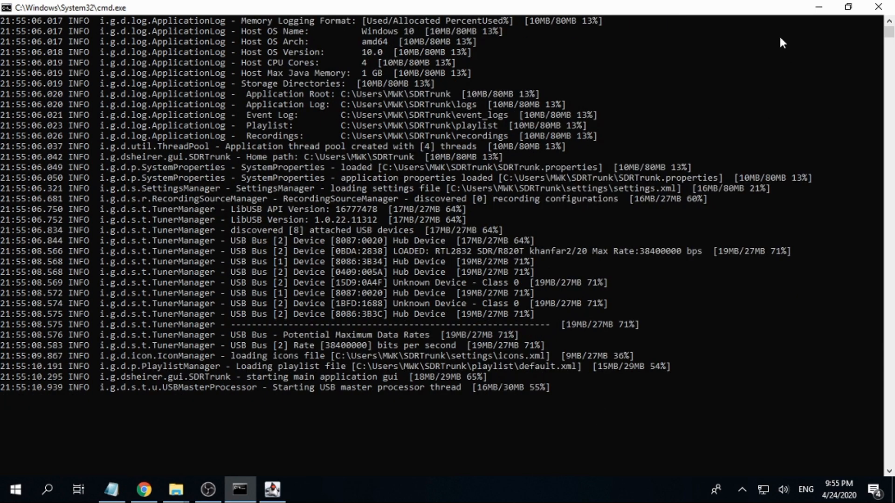
Close the SDRTrunk console and the bin folder window
click(878, 7)
click(743, 27)
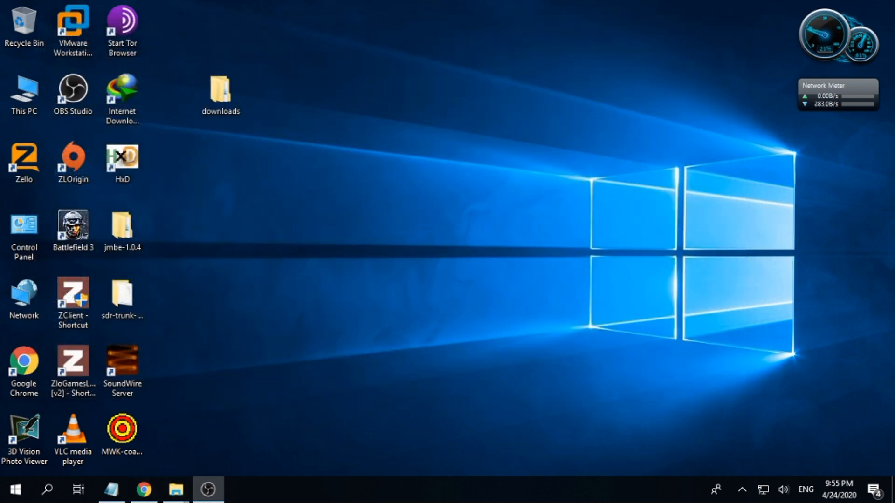
Switch to the sdr-trunk notes in Notepad, highlight the credit line above PC Specs, and minimize the notes
click(115, 489)
scroll(204, 381, down, 3)
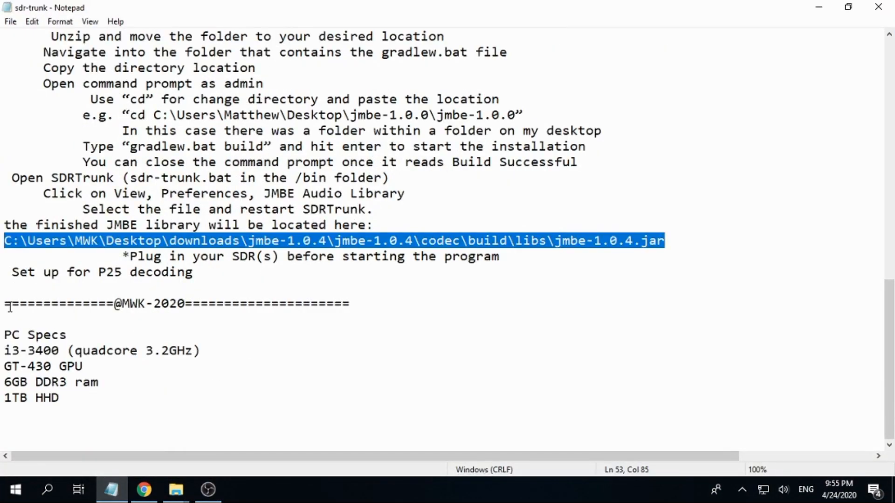
drag(4, 304, 451, 326)
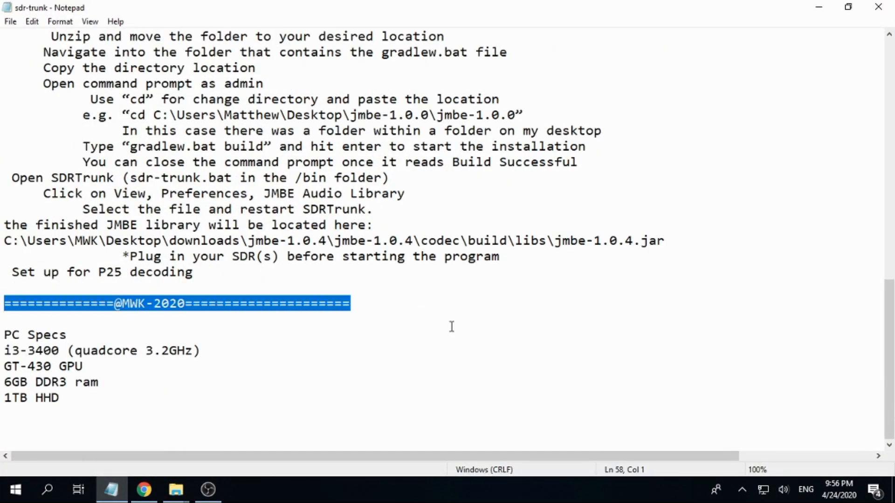
click(471, 331)
click(819, 7)
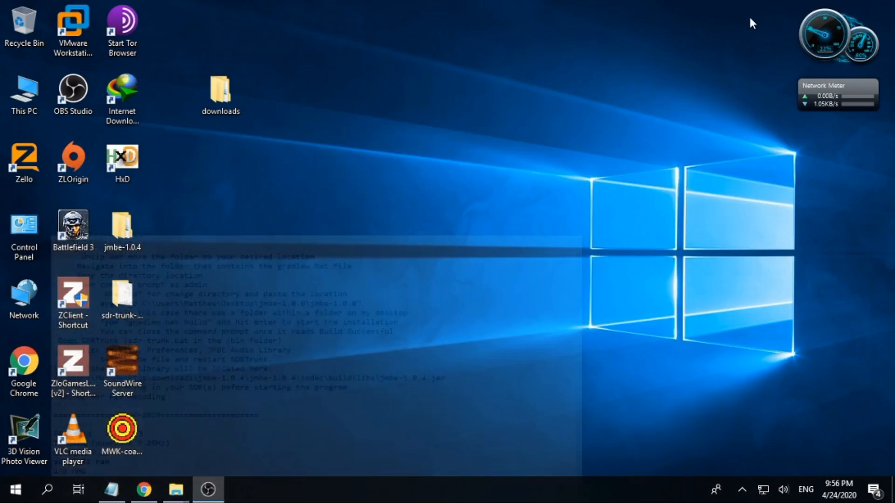